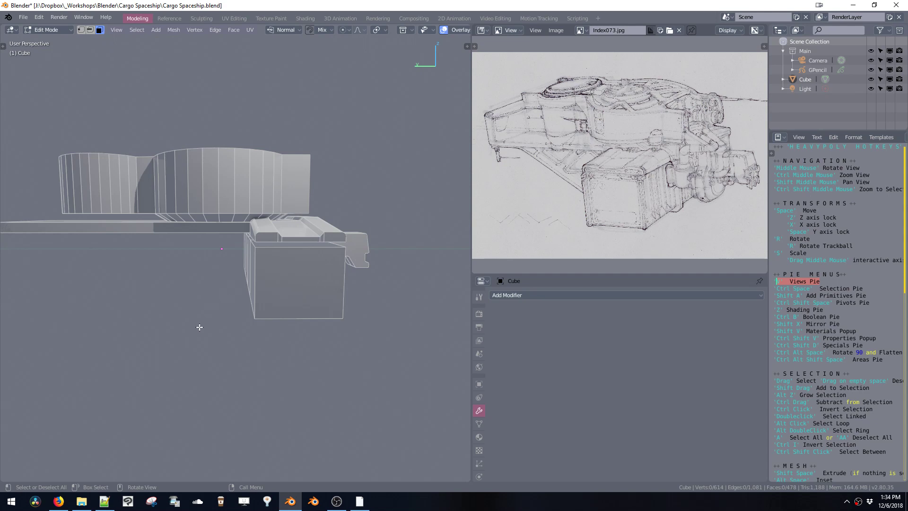
Duplicate the cargo container's outer side face and place the copy ahead of the container, below the hull plate.
key(ctrl+space)
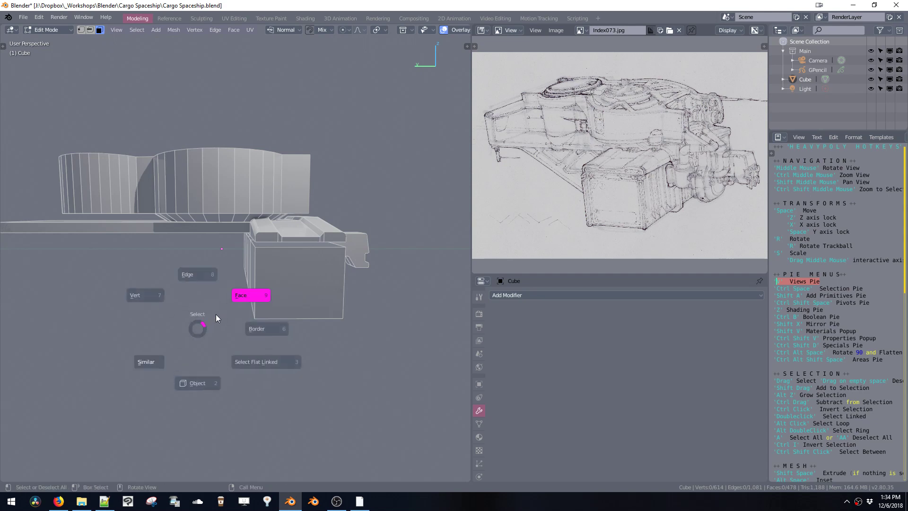
click(218, 314)
click(293, 289)
middle_drag(236, 312, 300, 279)
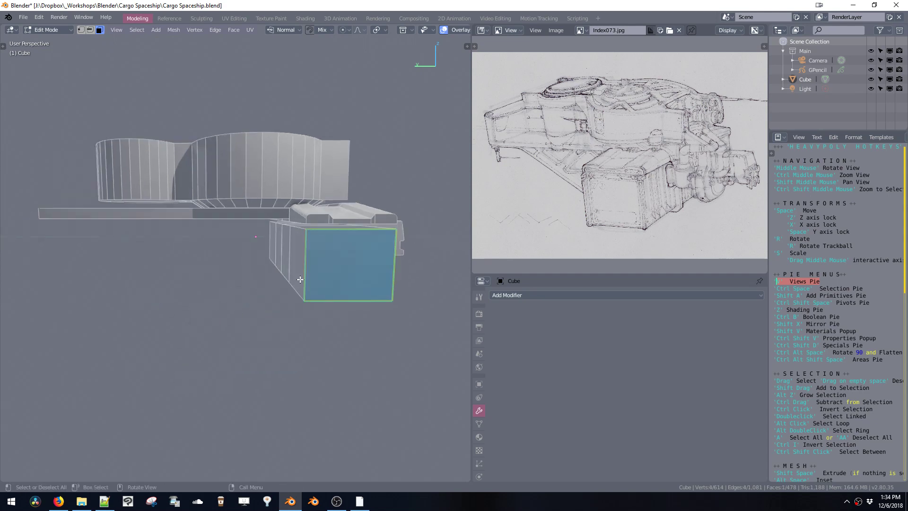
key(shift+space)
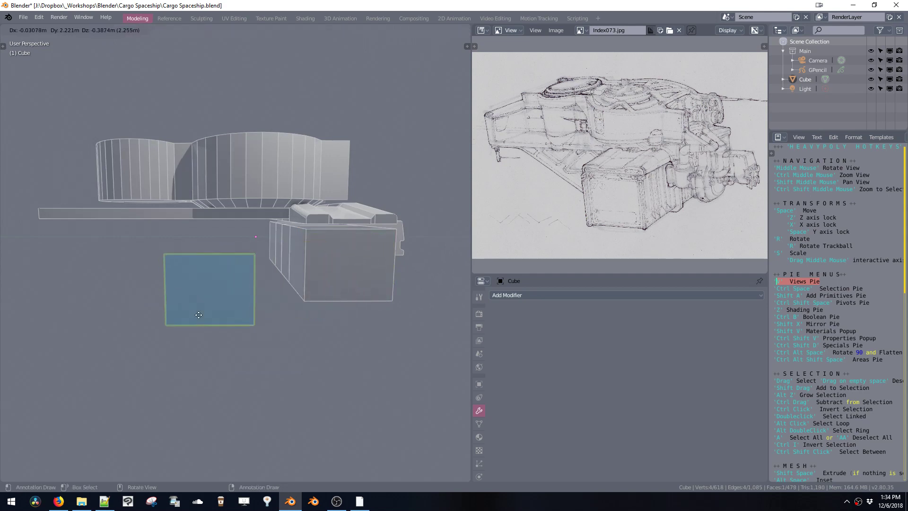
click(200, 300)
middle_drag(201, 325, 264, 297)
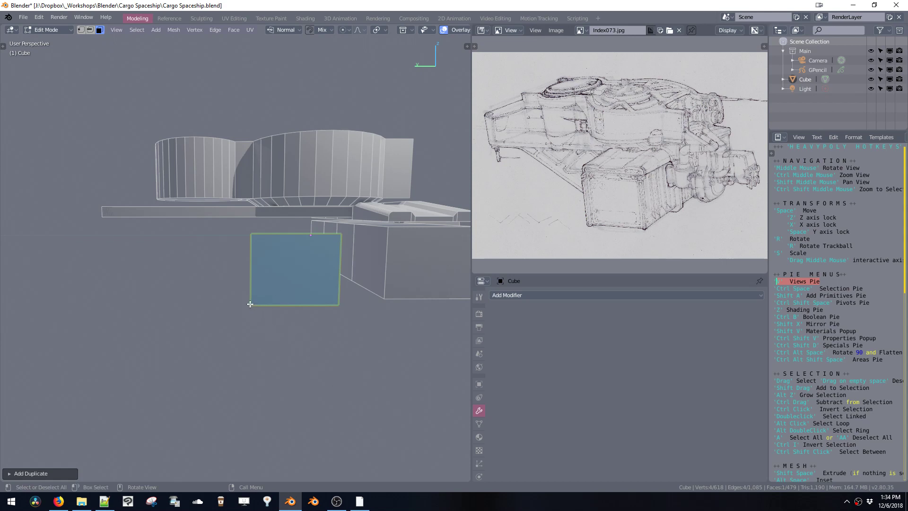
Move the lower front corner vertex of the duplicated face up about 1 m along Z to form a tapered panel.
key(ctrl+space)
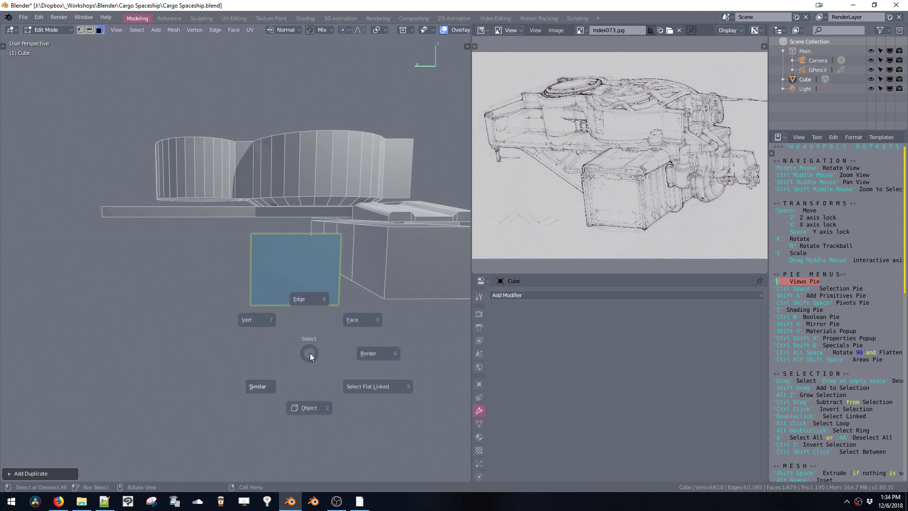
click(286, 339)
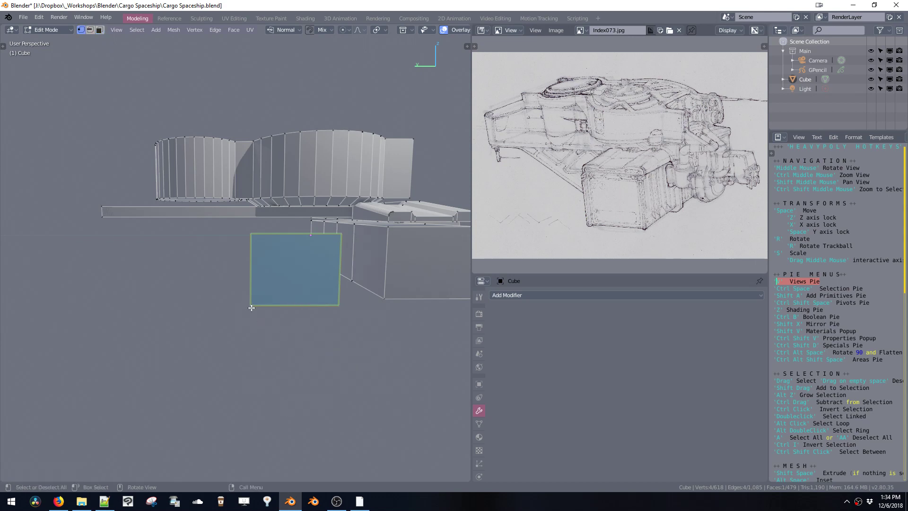
click(252, 306)
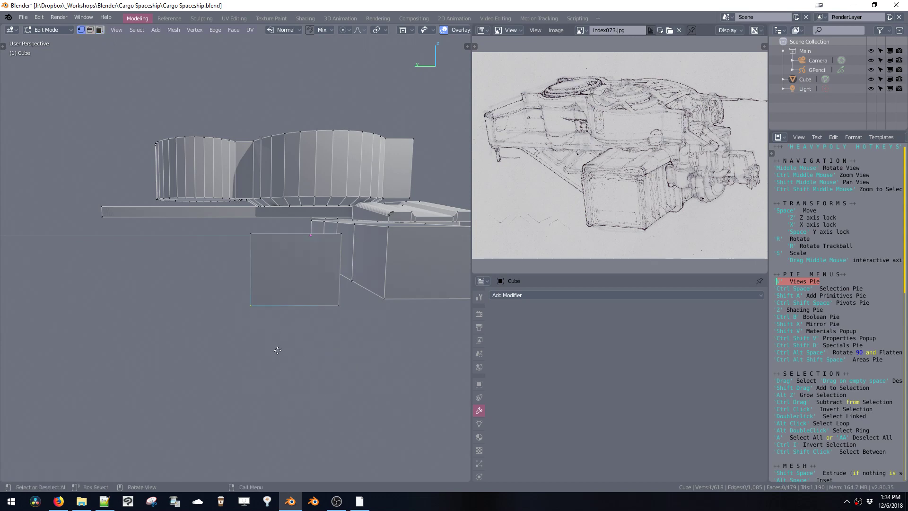
key(space)
key(z)
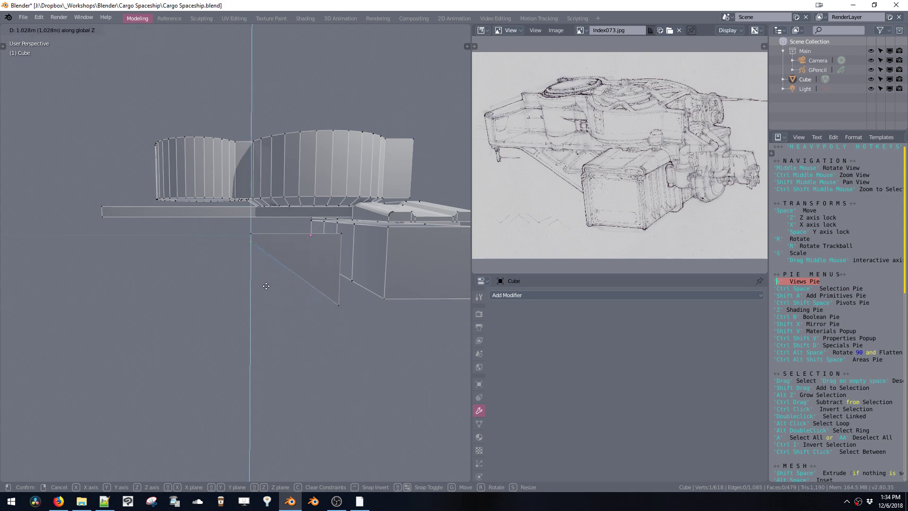
click(266, 287)
middle_drag(299, 273, 221, 236)
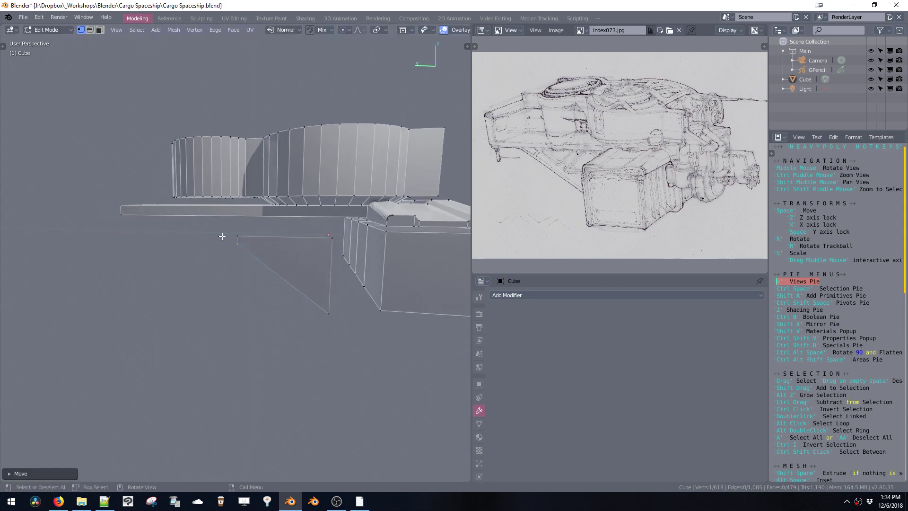
Extrude the panel's short front edge about 1 m forward along the Y axis to make a narrow strip.
key(b)
key(alt+z)
drag(224, 230, 244, 251)
key(alt+z)
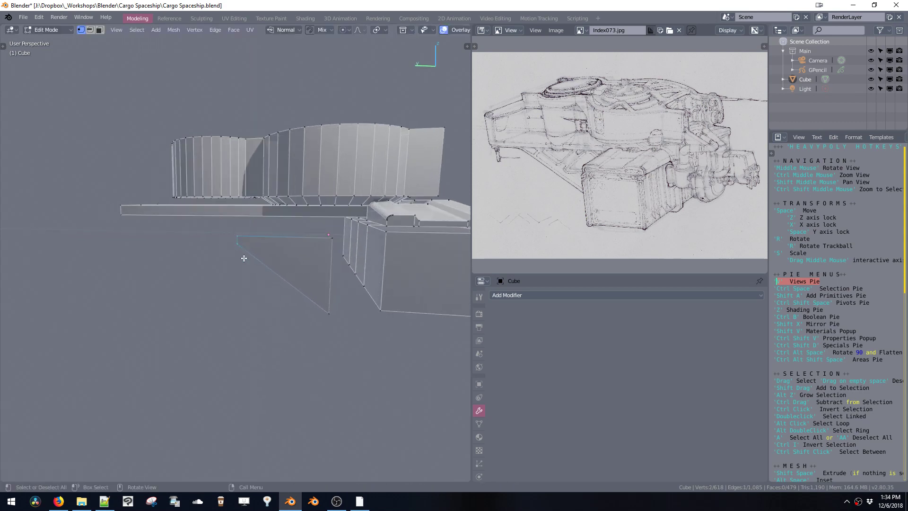
middle_drag(250, 297, 262, 299)
key(shift+space)
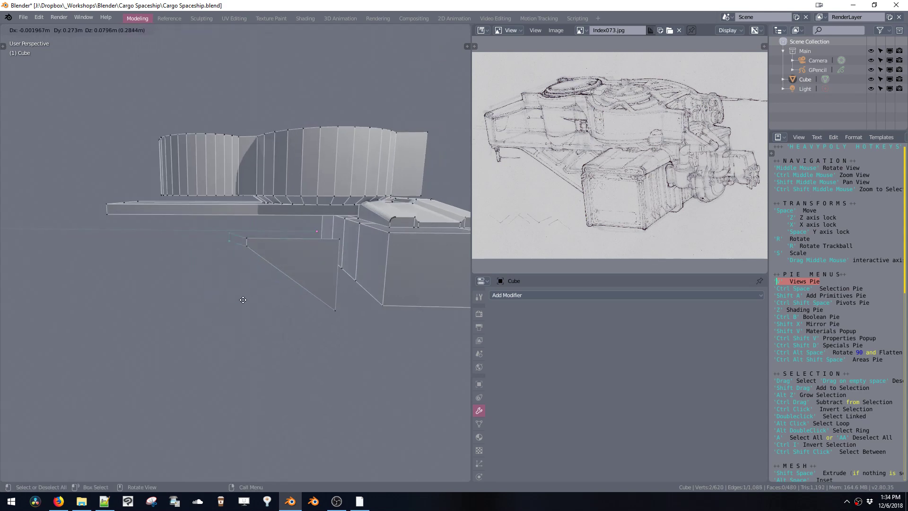
key(space)
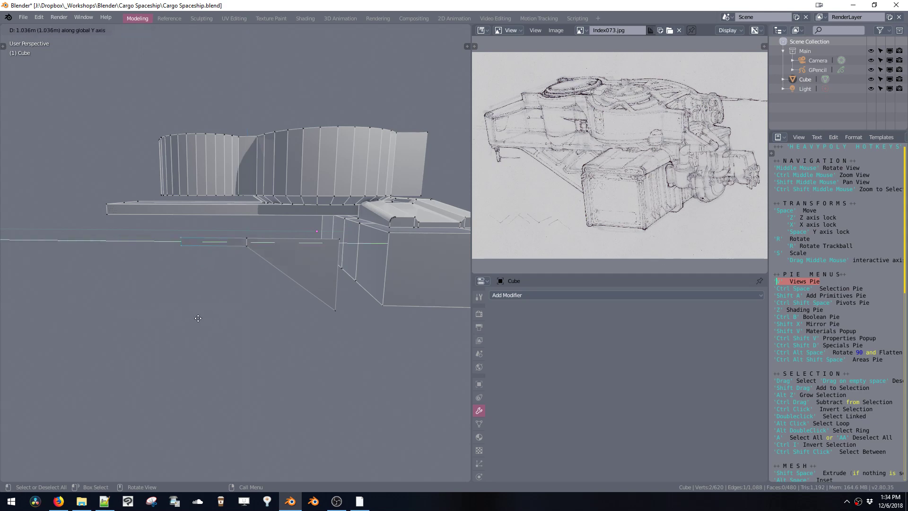
click(199, 316)
Select the whole connected panel and move it forward, clear of the cargo container.
double_click(244, 247)
key(space)
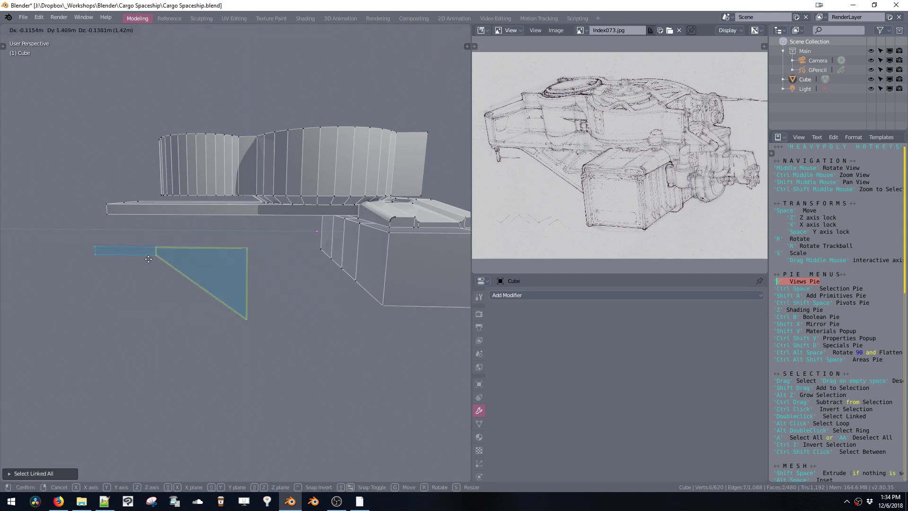
click(234, 273)
Extrude the panel's tall rear edge backward along the Y axis to add a rectangular section.
click(234, 273)
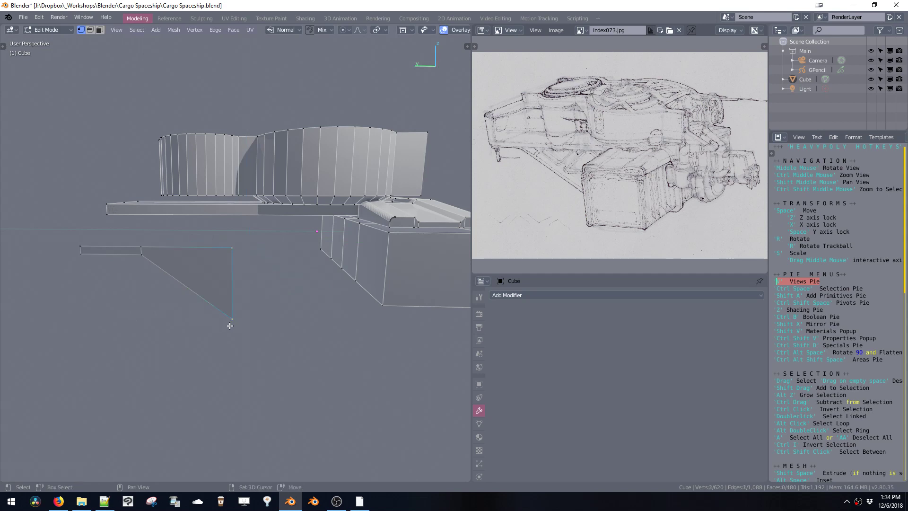
key(shift+space)
key(space)
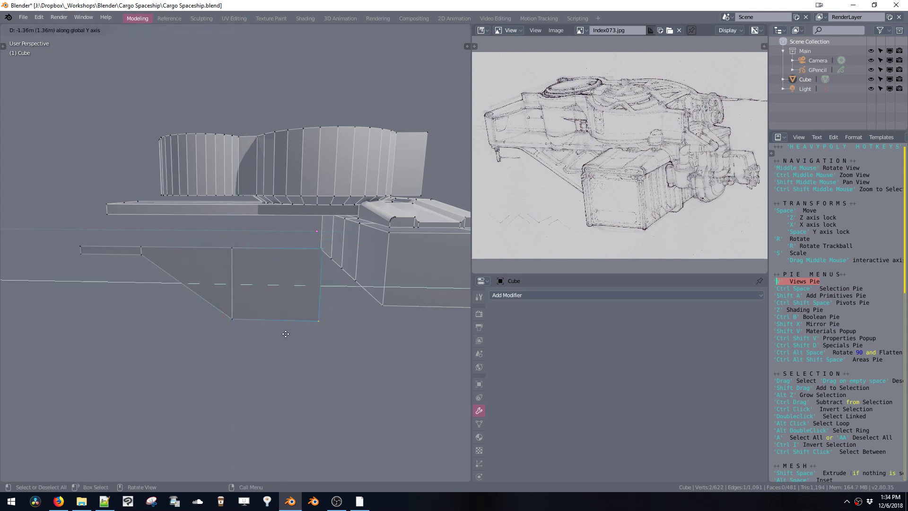
click(264, 352)
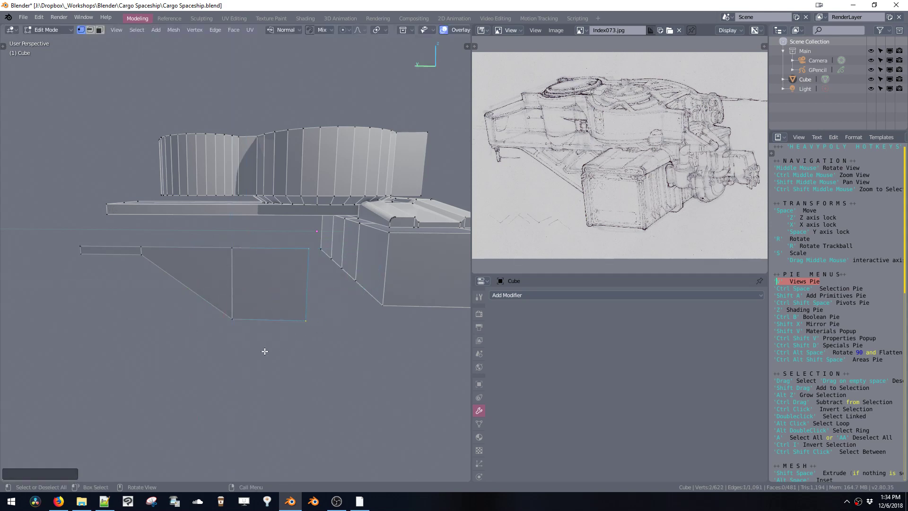
Select the whole connected panel, move it up under the hull plate beside the container, and adjust its scale.
key(ctrl+l)
key(space)
click(312, 301)
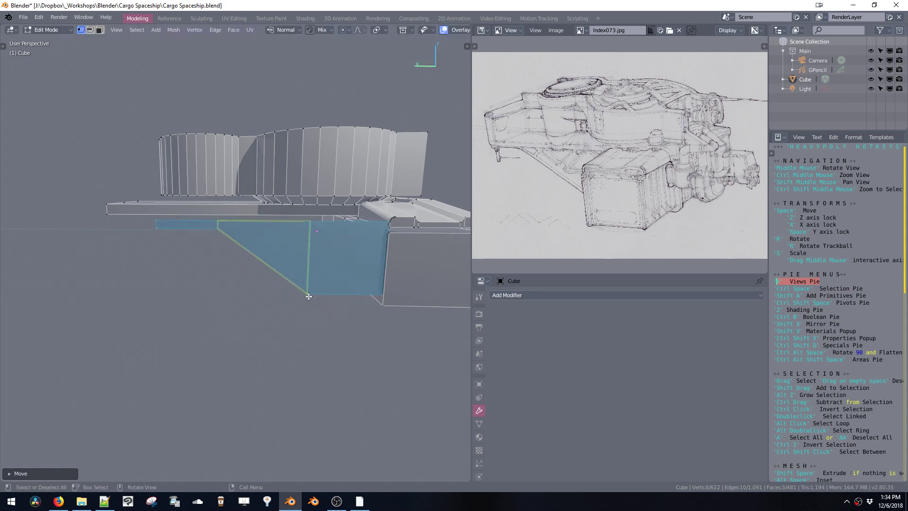
key(s)
click(312, 328)
Reposition the panel beneath the hull plate and shift it along the X axis.
middle_drag(313, 328, 387, 333)
key(space)
click(349, 332)
key(space)
key(x)
click(312, 315)
Scale the side panel up slightly in two passes and slide it along the Y axis to fit the hull plate.
key(s)
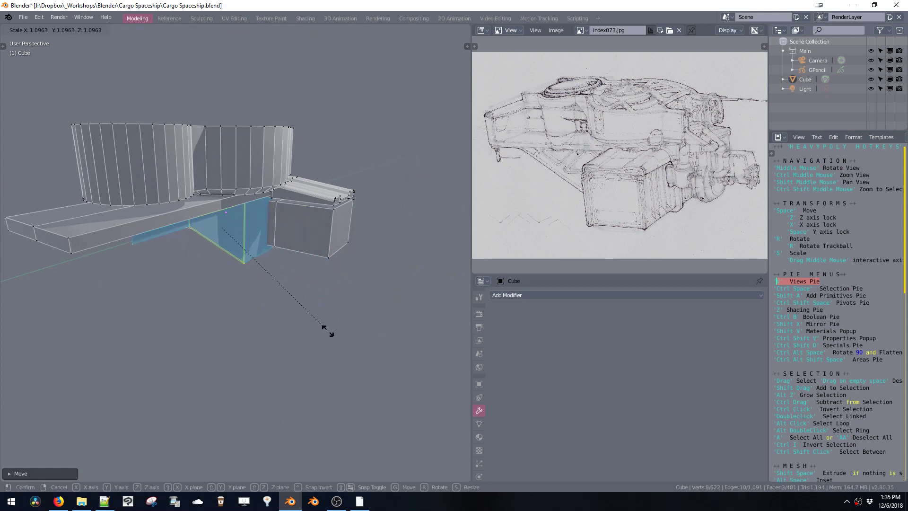
click(324, 334)
middle_drag(324, 334, 290, 326)
key(s)
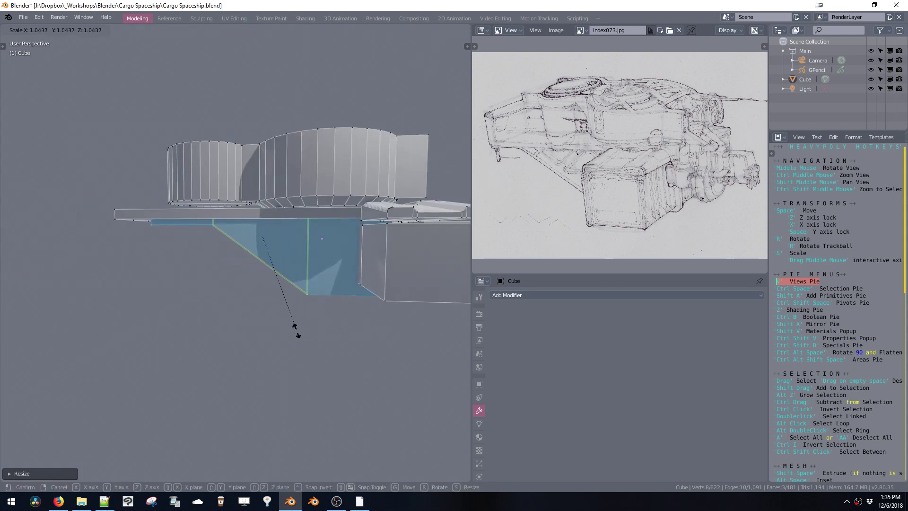
click(297, 330)
key(space)
key(space)
click(281, 324)
middle_drag(299, 328, 280, 321)
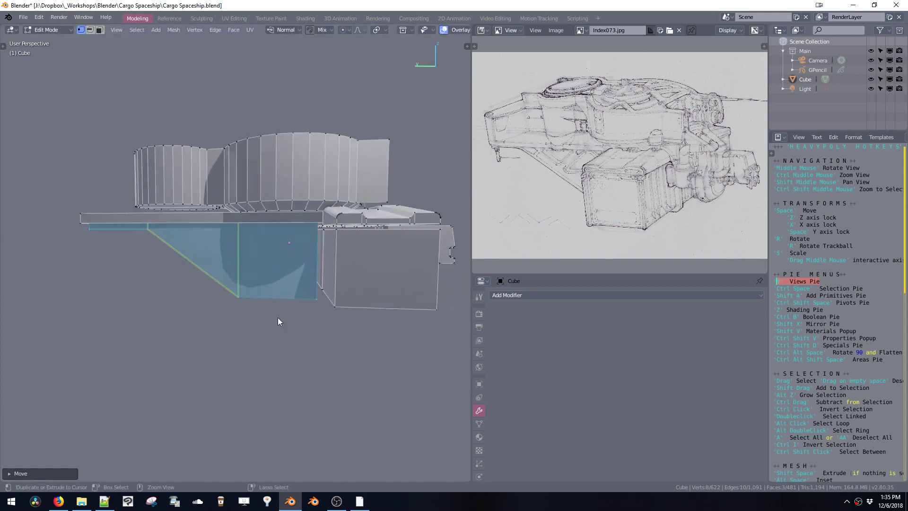
Select the panel's rear rectangular section and shift it slightly along the Y axis.
click(296, 277)
key(space)
key(space)
click(298, 276)
In edge mode, move the panel's rear vertical edge backward along Y until the panel extends past the cargo container.
key(ctrl+space)
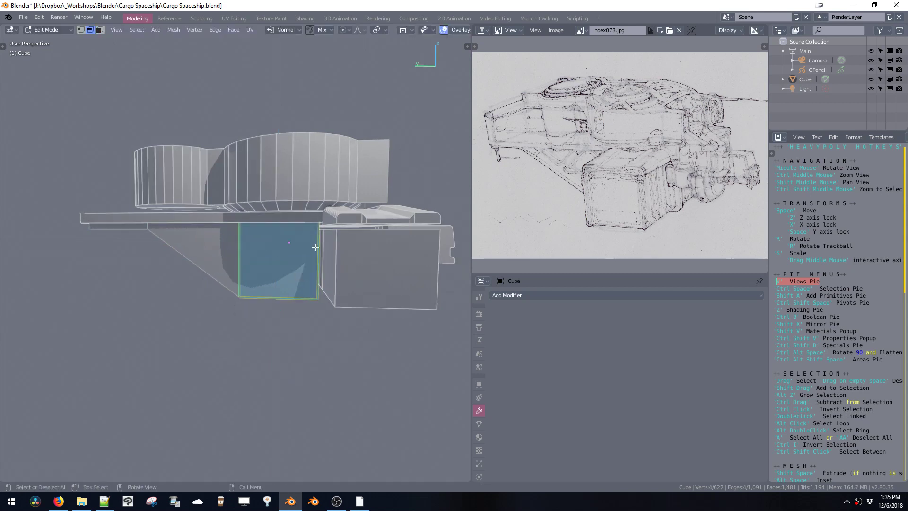
click(318, 258)
middle_drag(327, 271, 298, 286)
key(space)
click(348, 298)
middle_drag(349, 298, 333, 247)
key(space)
key(space)
click(336, 304)
Select the whole connected side panel and examine its fit with the hull plate and container from several angles.
double_click(345, 309)
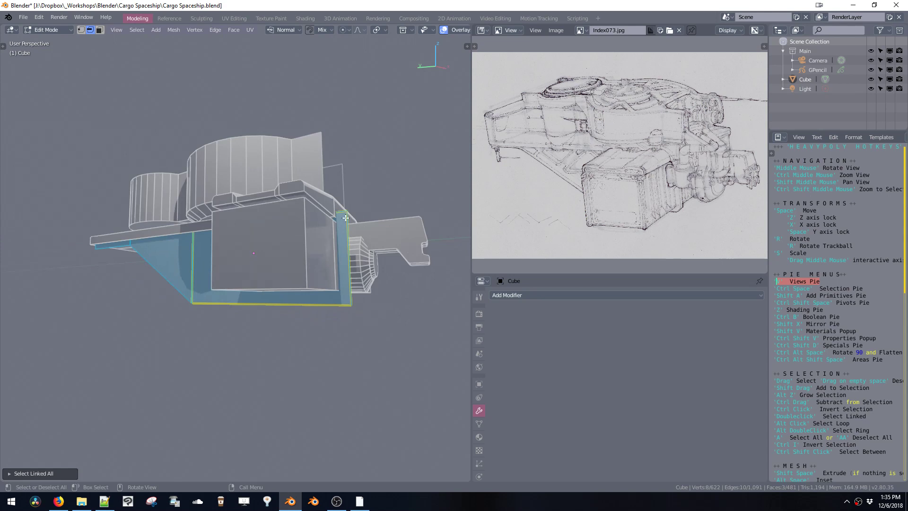
double_click(121, 240)
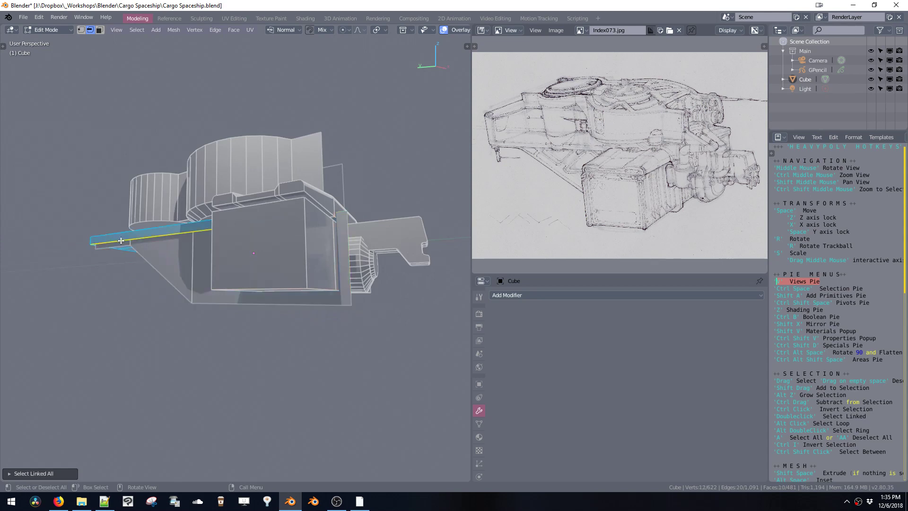
key(ctrl+z)
middle_drag(310, 224, 342, 251)
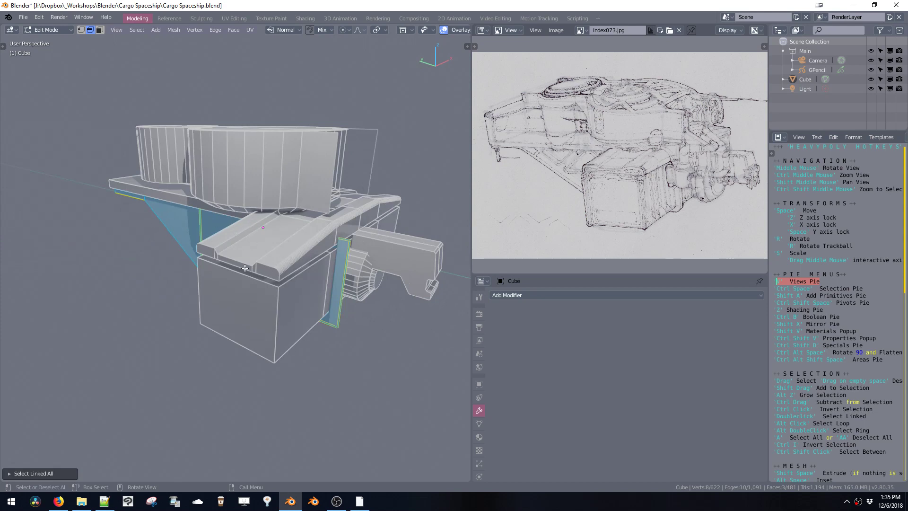
middle_drag(245, 269, 274, 257)
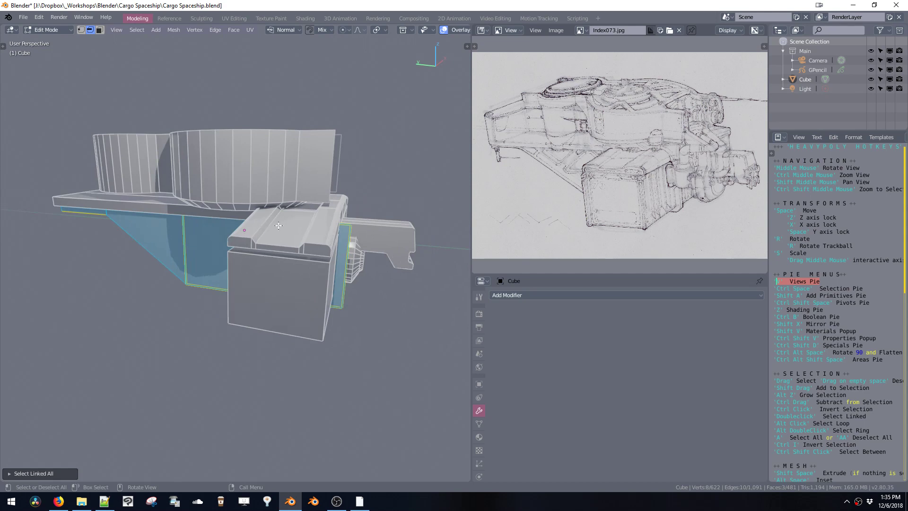
middle_drag(274, 253, 295, 255)
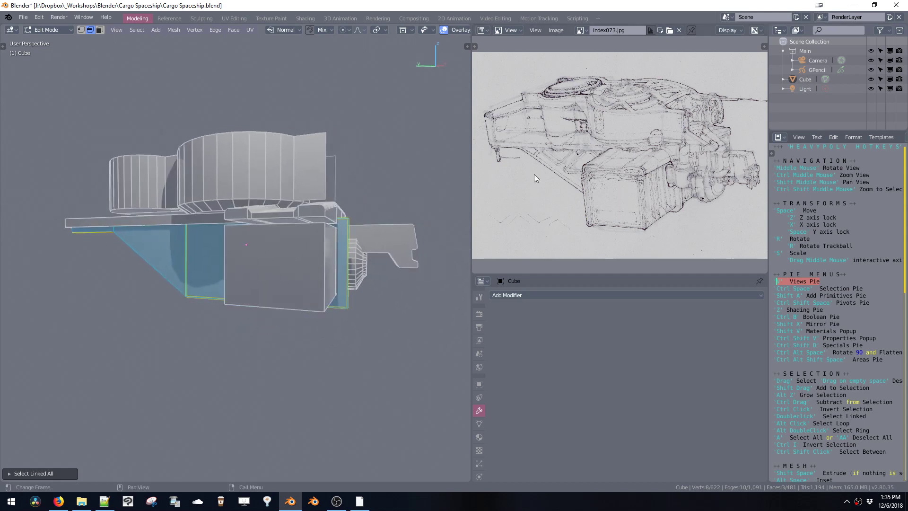
Highlight the Cube object in the outliner and select its entire mesh to examine which parts belong to it.
click(796, 83)
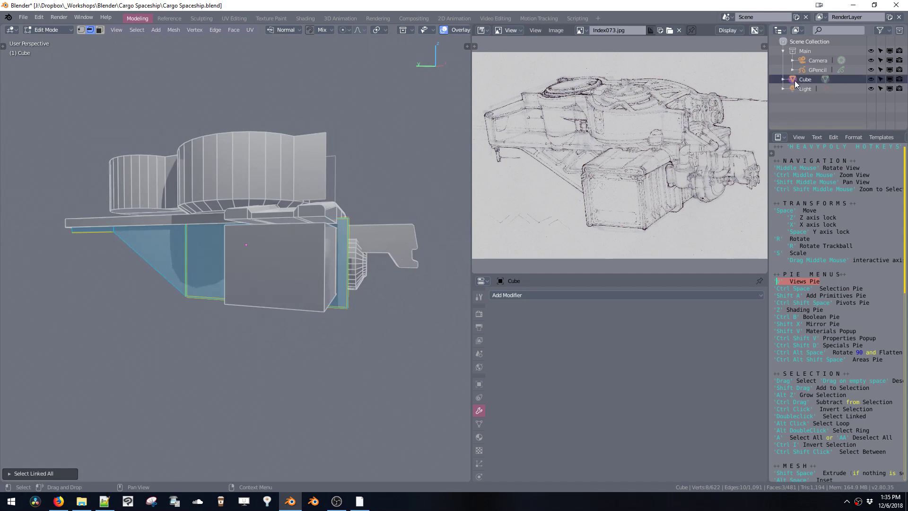
drag(71, 118, 424, 314)
drag(27, 79, 408, 315)
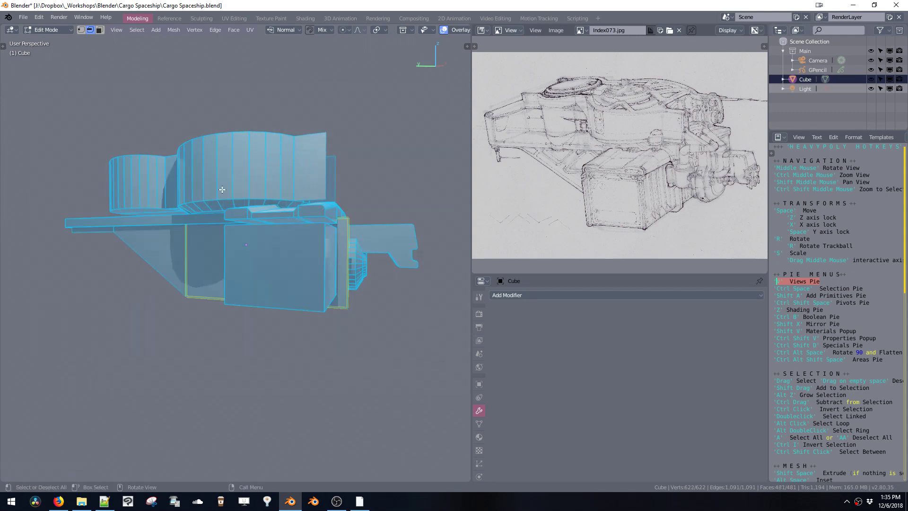
drag(53, 99, 444, 302)
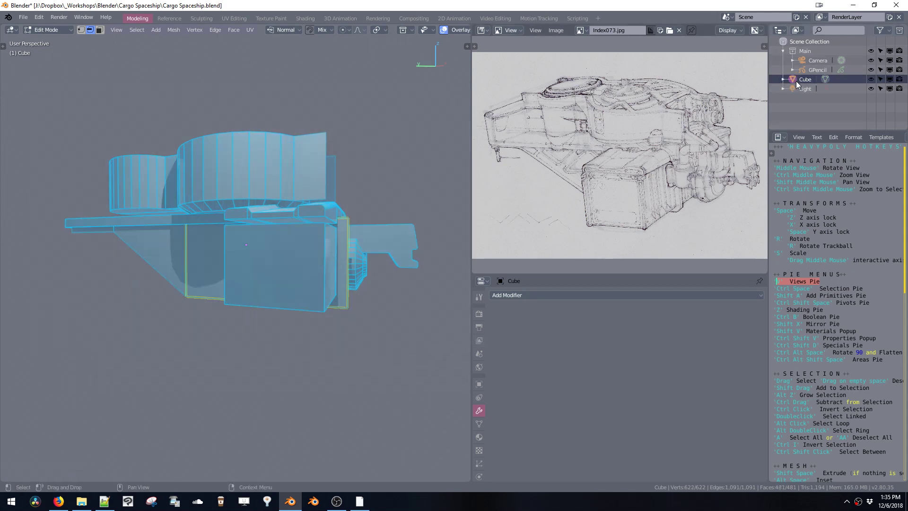
Select only the connected side panel and separate it from Cube into its own object.
middle_drag(338, 307, 342, 315)
double_click(341, 308)
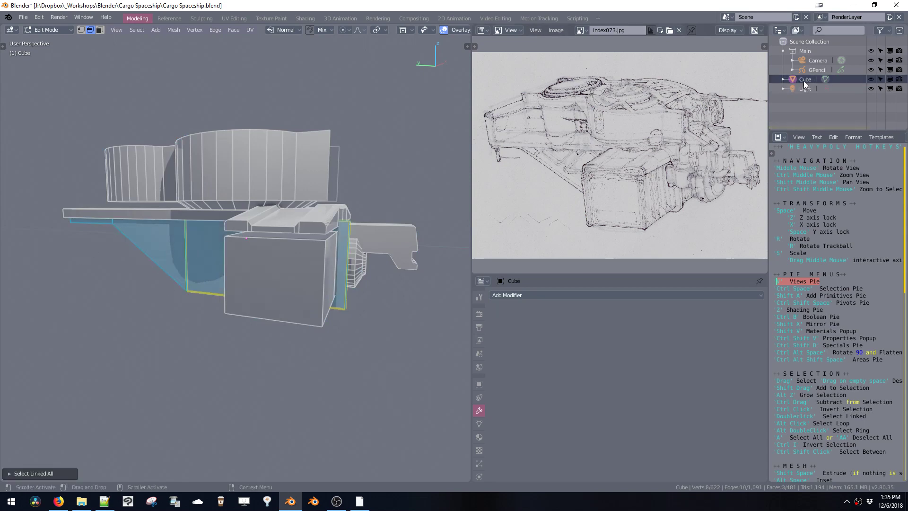
key(p)
click(446, 277)
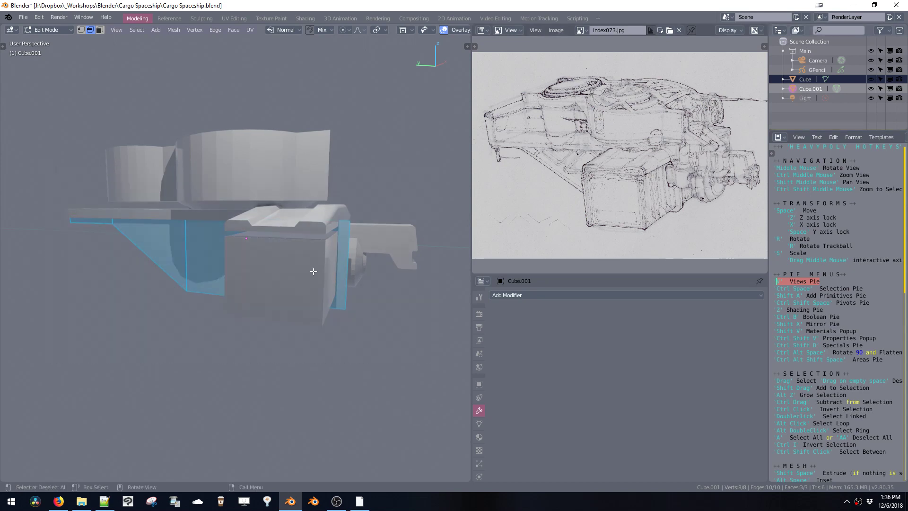
Examine the separated side panel from several angles, selecting its individual faces and the entire mesh.
drag(167, 185, 367, 332)
middle_drag(292, 293, 322, 262)
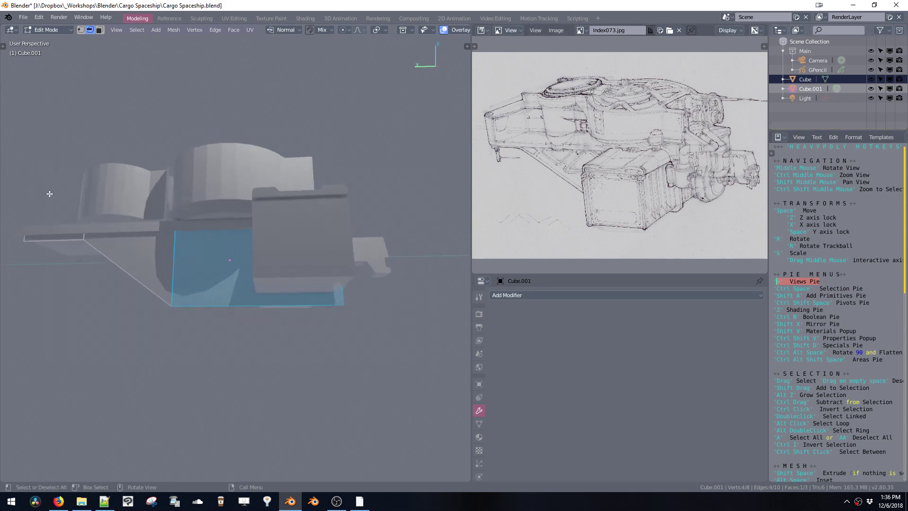
middle_drag(49, 194, 81, 128)
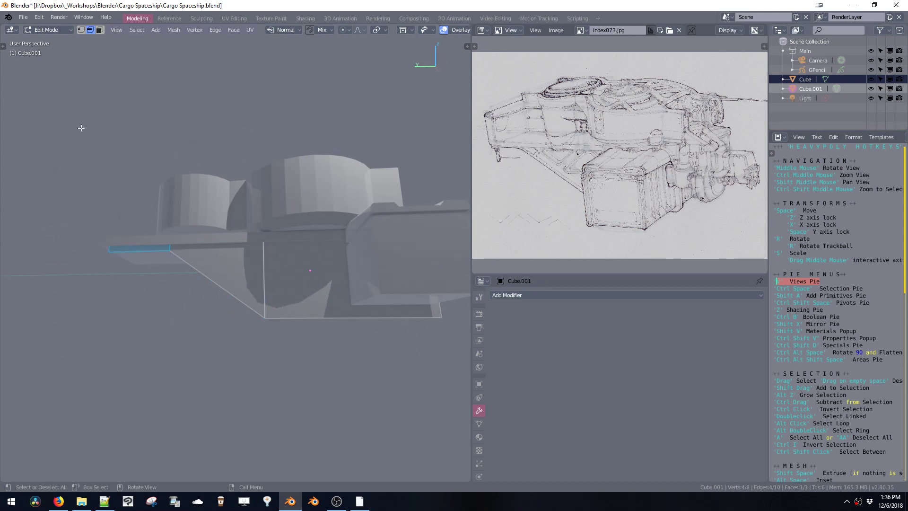
drag(81, 128, 479, 342)
middle_drag(283, 246, 369, 236)
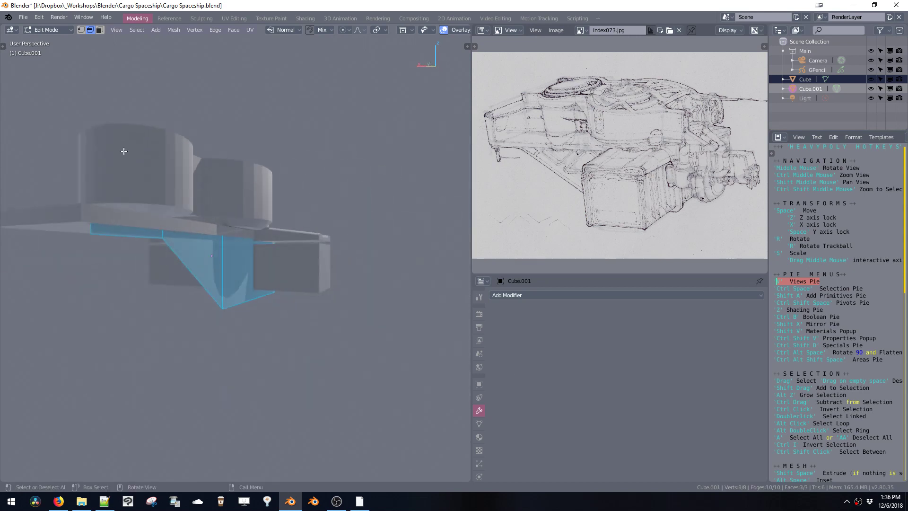
drag(49, 107, 330, 296)
middle_drag(331, 291, 266, 282)
Select the vertical edge of the side panel at its lowest corner and slide it slightly along the Y axis.
middle_drag(340, 273, 322, 235)
click(313, 232)
key(space)
key(space)
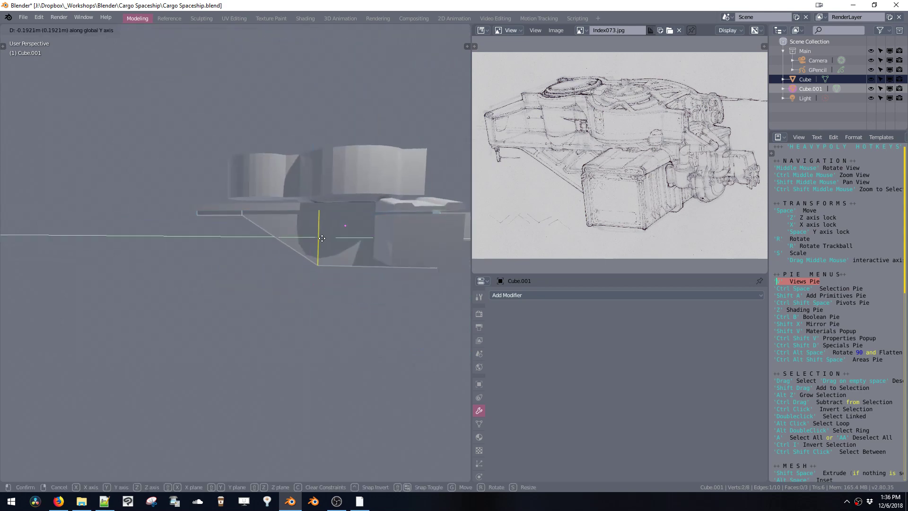
click(322, 238)
key(space)
key(space)
click(326, 237)
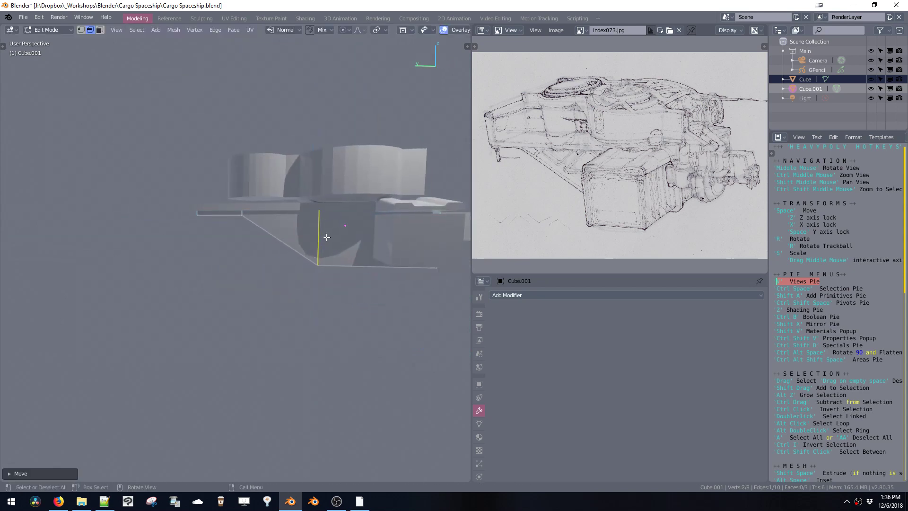
Try duplicating the panel's slanted lower edge in the left view, using the sketch's triangular frame as reference.
mouse_move(560, 152)
ctrl+middle_down()
mouse_move(595, 133)
mouse_move(516, 157)
ctrl+middle_up()
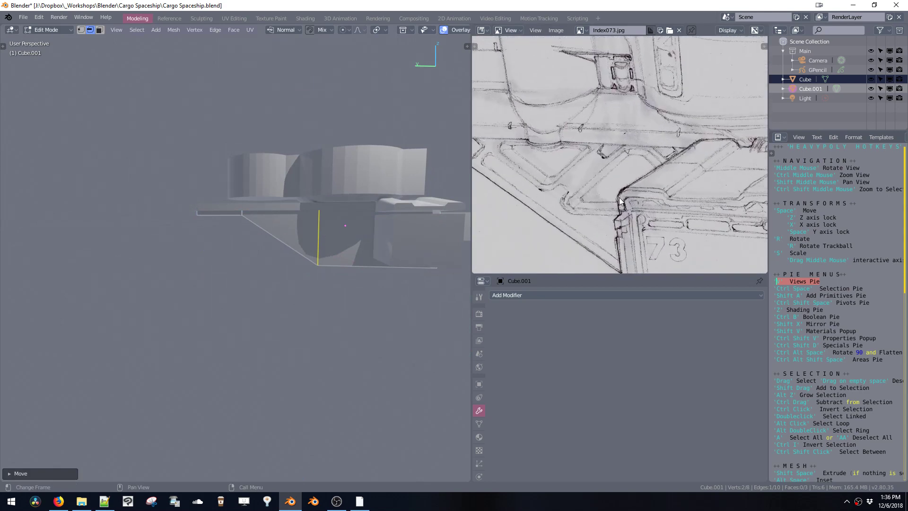
middle_drag(521, 166, 568, 149)
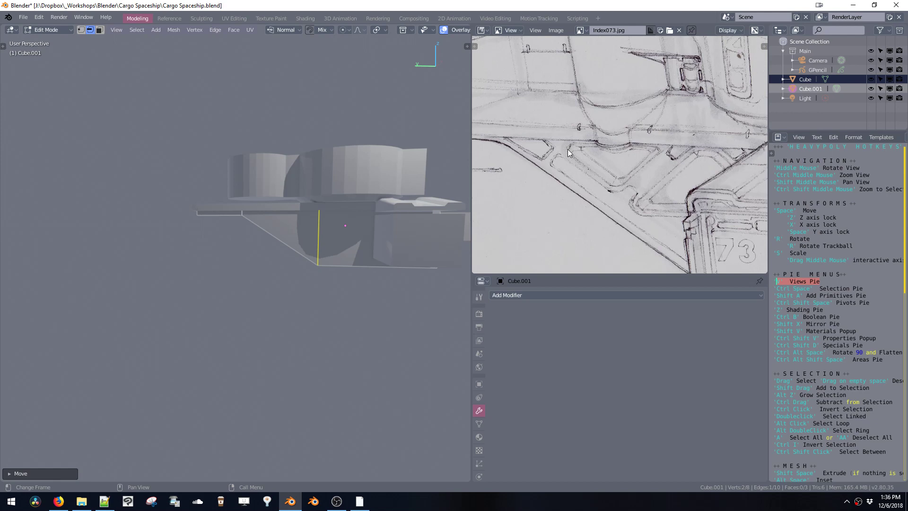
click(280, 240)
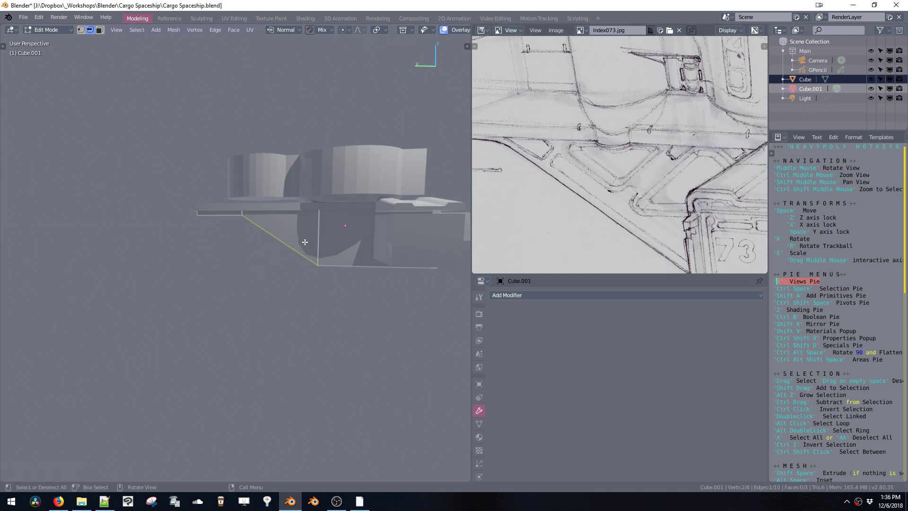
key(3)
key(2)
click(280, 238)
middle_drag(279, 239, 282, 270)
key(shift+d)
click(320, 287)
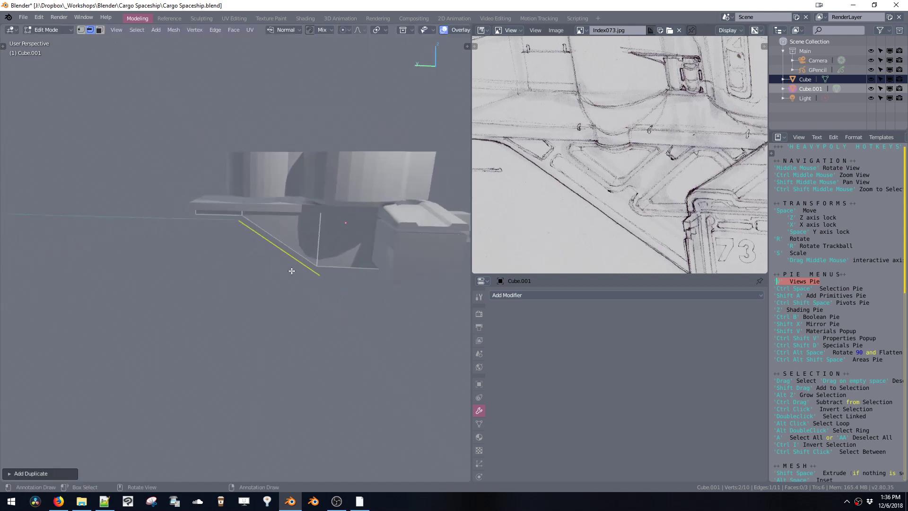
key(grave)
click(282, 270)
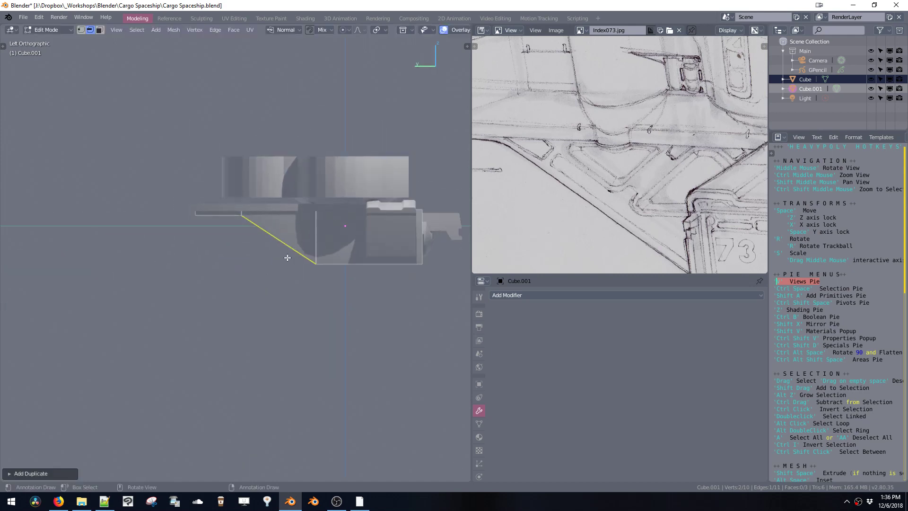
Scale down the duplicated slanted edge and place it inside the panel, parallel to the outer slope.
ctrl+middle_drag(302, 226, 318, 155)
shift+middle_drag(374, 205, 276, 228)
key(space)
click(289, 207)
key(s)
click(289, 260)
key(space)
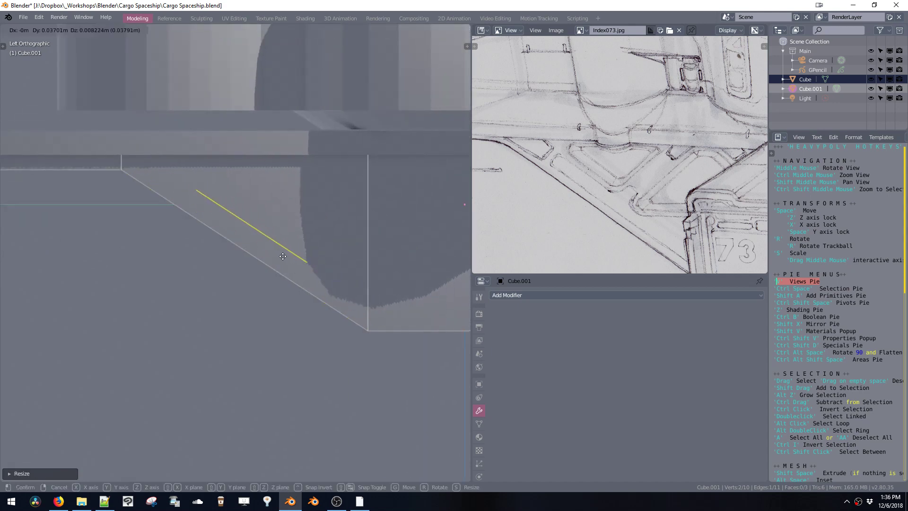
click(294, 285)
key(space)
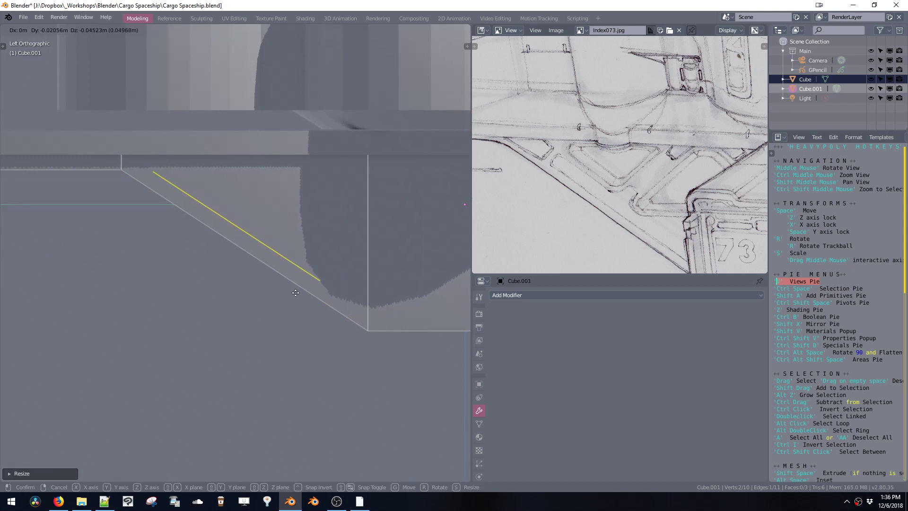
click(295, 293)
key(space)
click(298, 285)
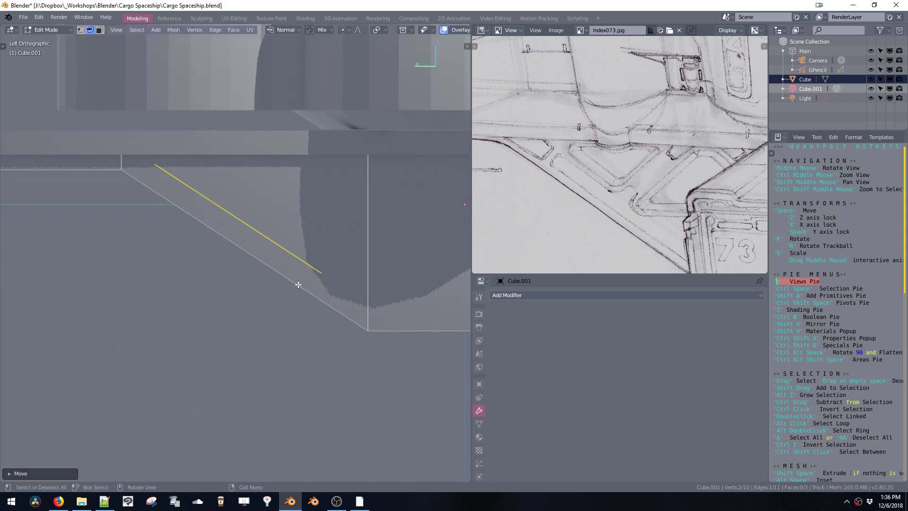
key(s)
click(305, 294)
shift+middle_drag(310, 263, 301, 269)
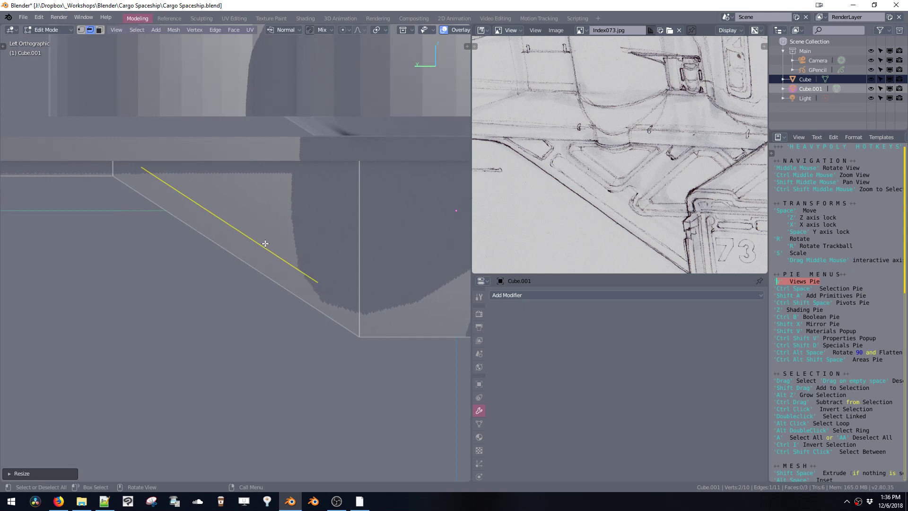
Select both vertices of the inner edge, shorten it further and move it closer to the panel's upper front corner.
key(1)
click(146, 169)
key(ctrl+shift+space)
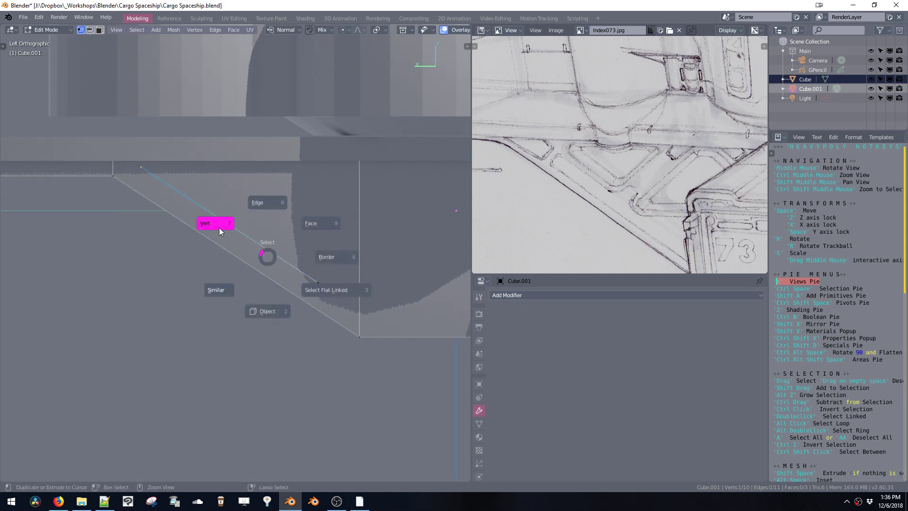
click(219, 228)
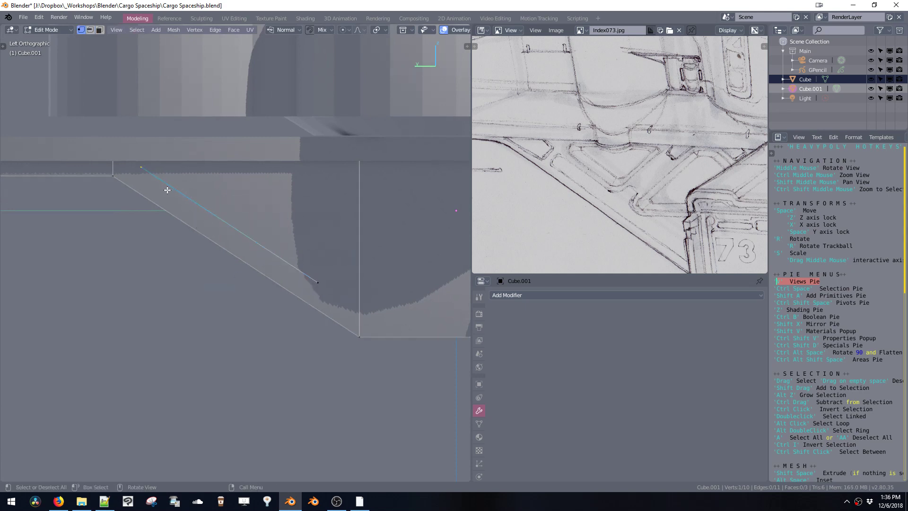
click(317, 282)
key(s)
click(276, 280)
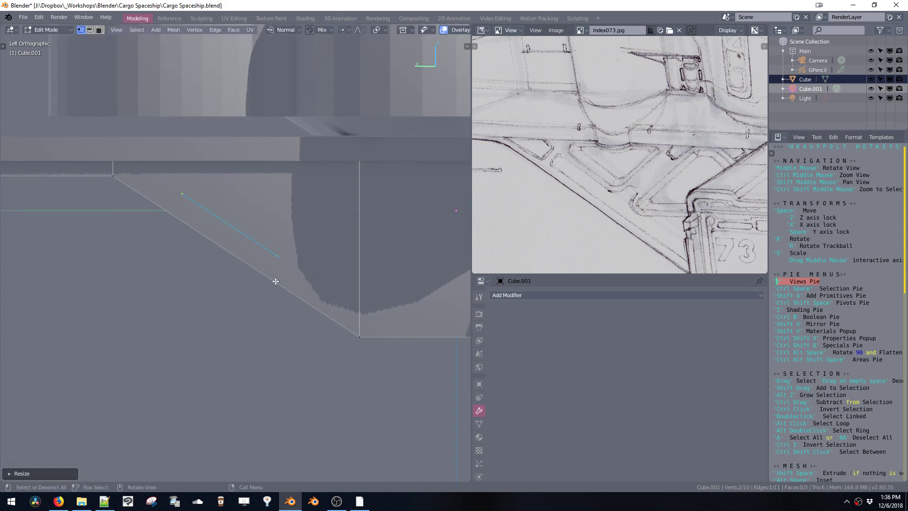
key(space)
click(244, 257)
key(s)
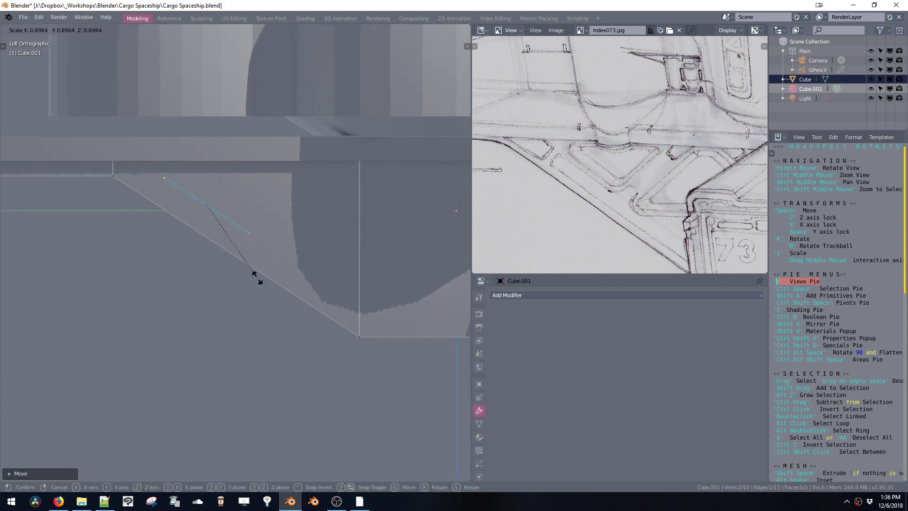
click(257, 279)
key(space)
click(204, 219)
Try filling a triangle from the inner edge's upper vertex extruded along Y, and undo back to the original panel.
click(162, 170)
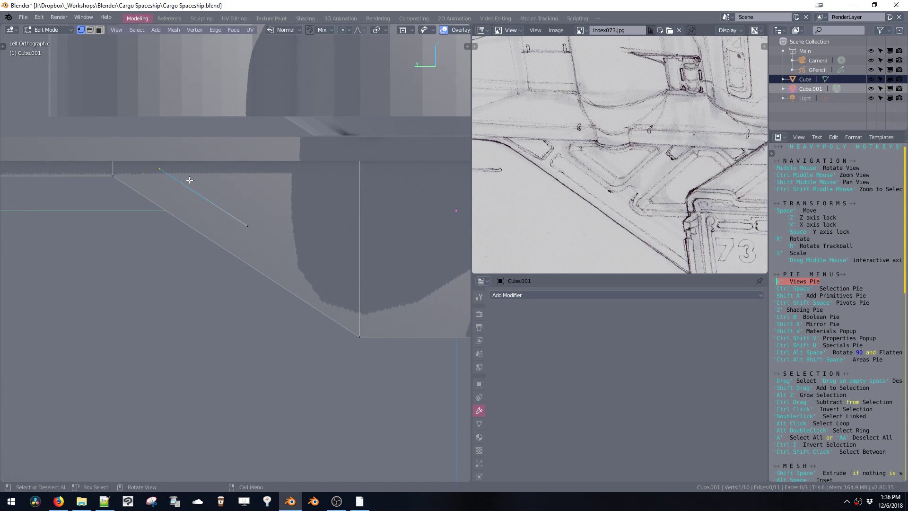
key(e)
key(y)
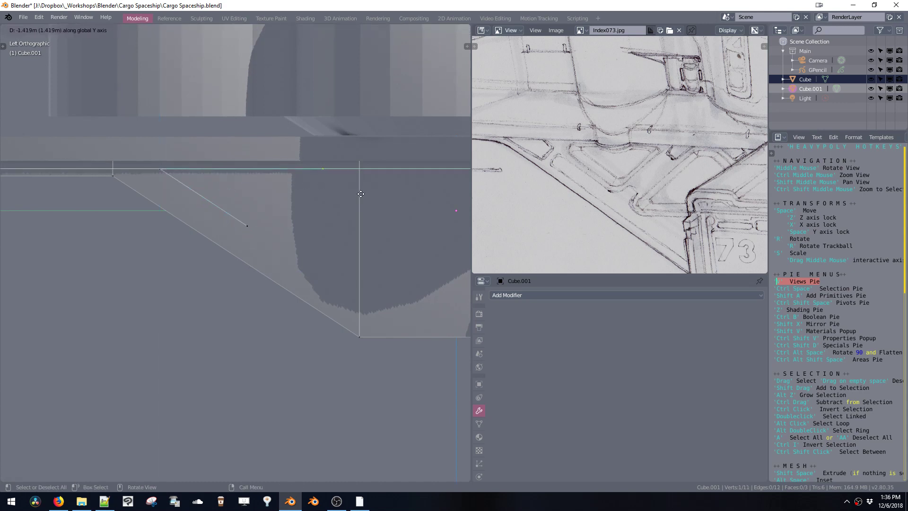
click(350, 201)
key(ctrl+l)
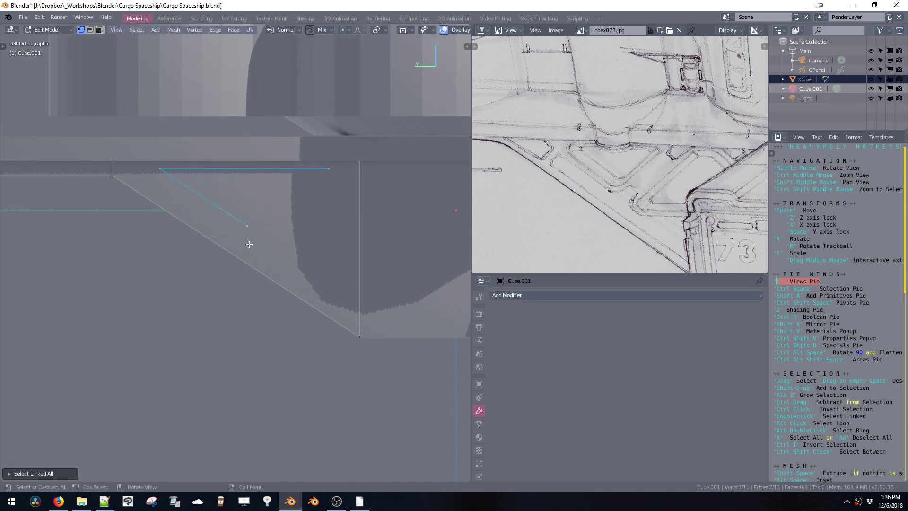
key(f)
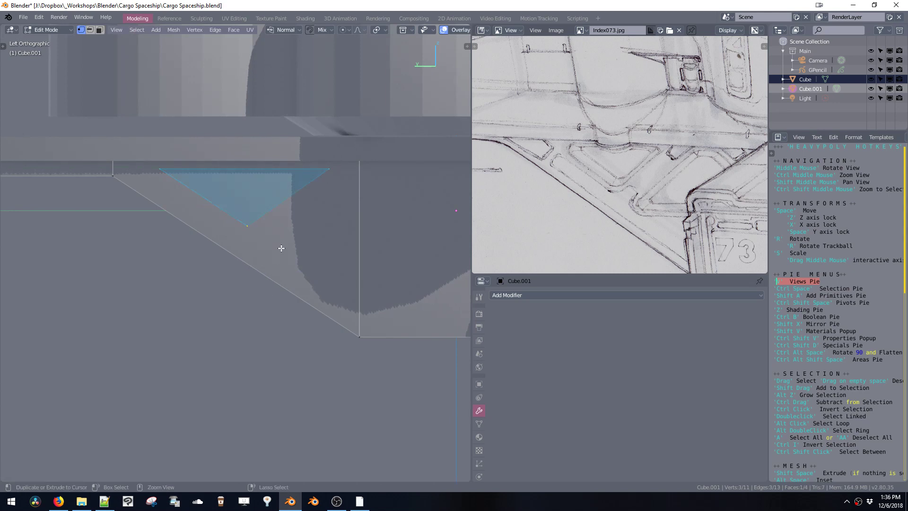
key(ctrl+z)
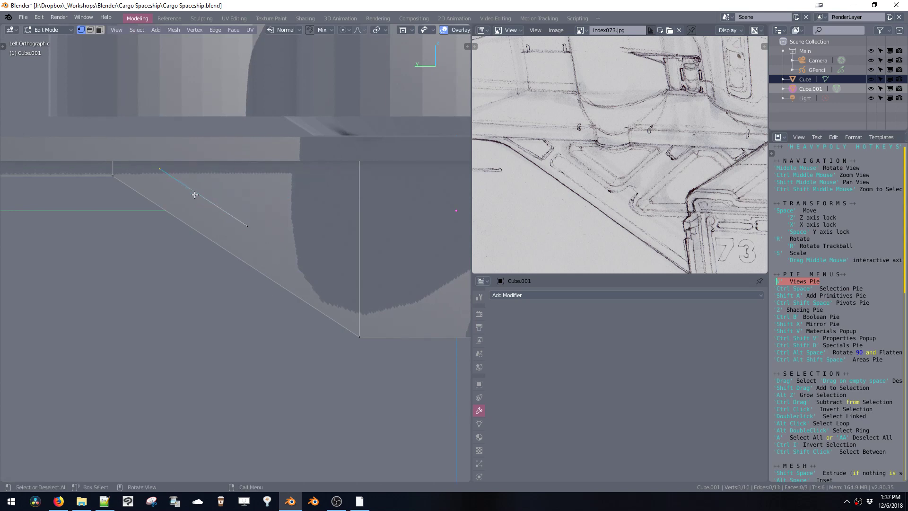
key(ctrl+z)
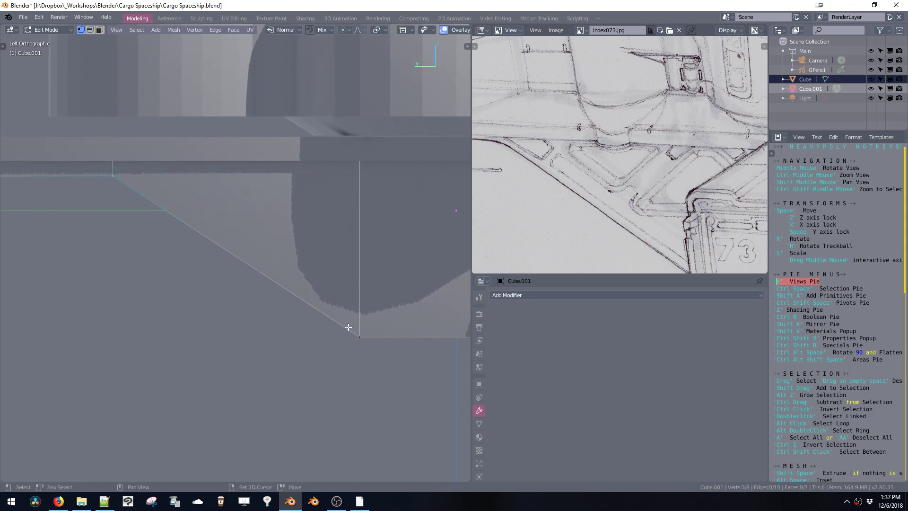
Duplicate the panel's slanted lower edge, scale it down and place it inside the panel, parallel to the slope.
shift+click(354, 337)
key(shift+d)
click(253, 348)
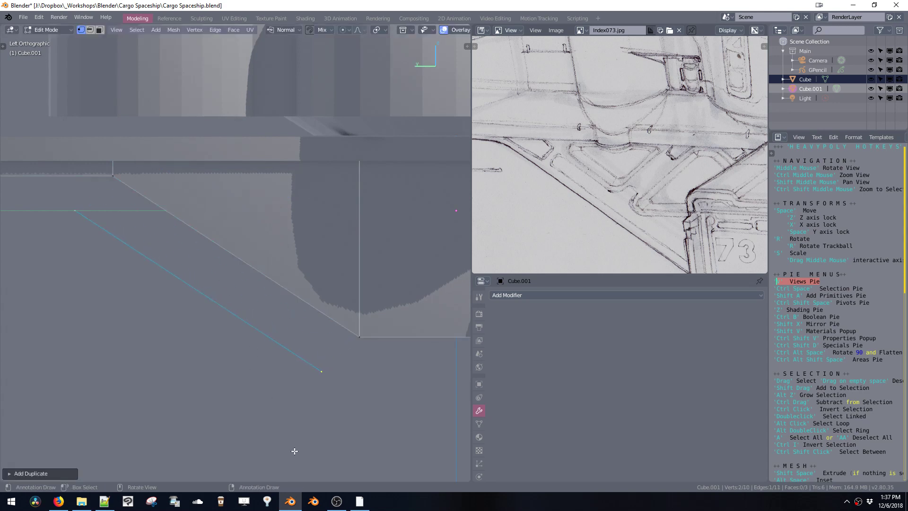
key(s)
click(239, 372)
key(g)
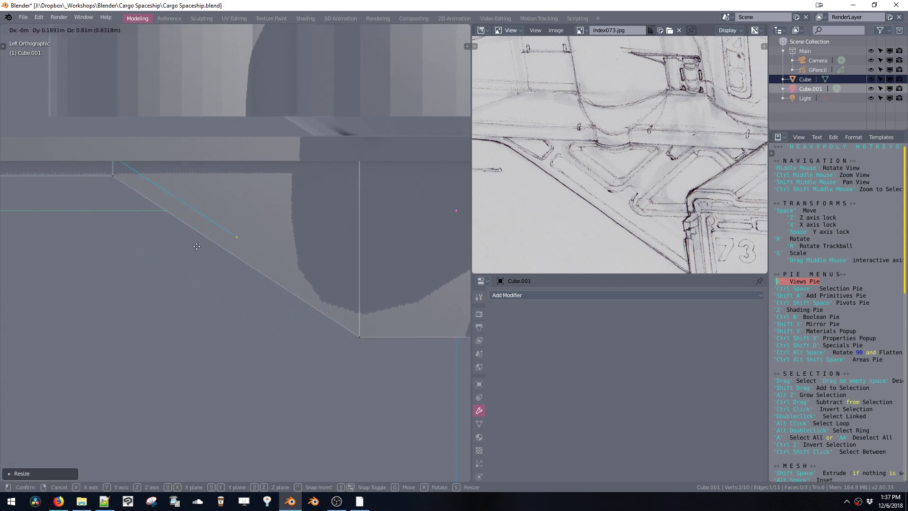
click(237, 269)
key(g)
click(244, 271)
Extrude the inner edge's upper vertex about 1.9 m along the Y axis and fill the linked vertices into a triangular face.
click(156, 168)
key(e)
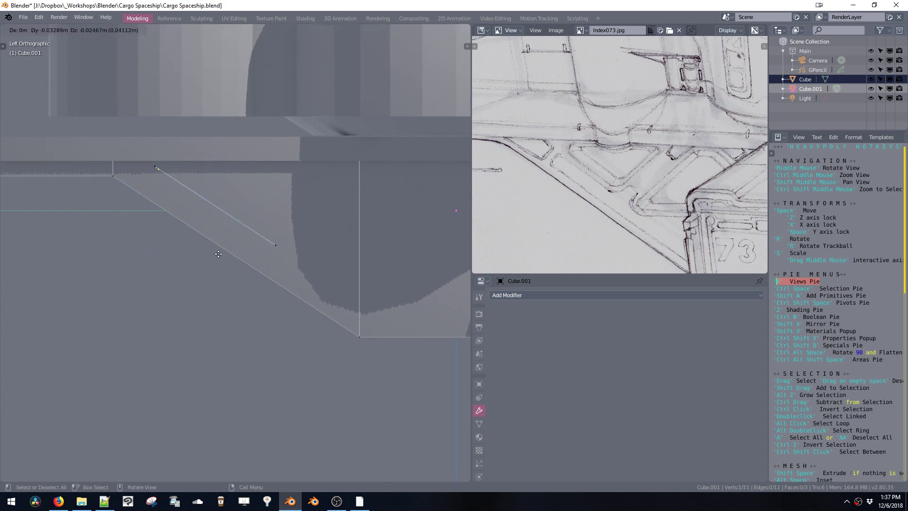
key(y)
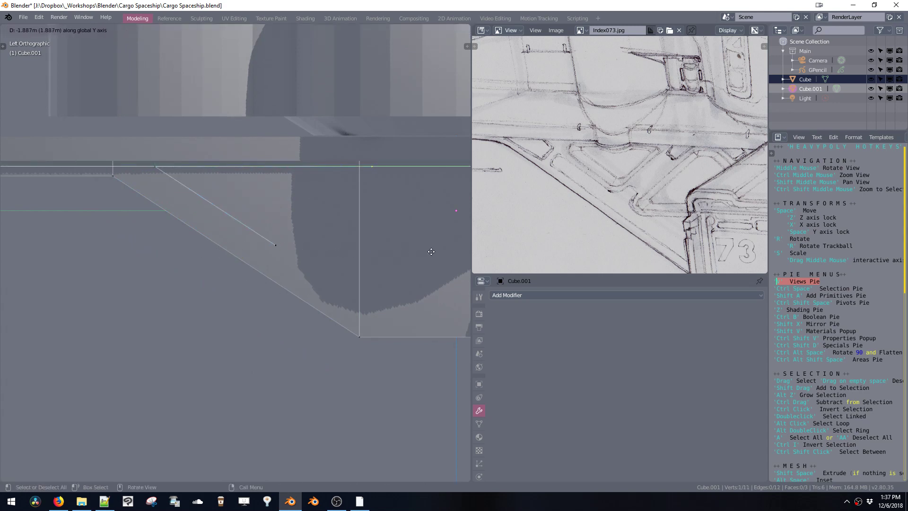
click(432, 253)
key(ctrl+l)
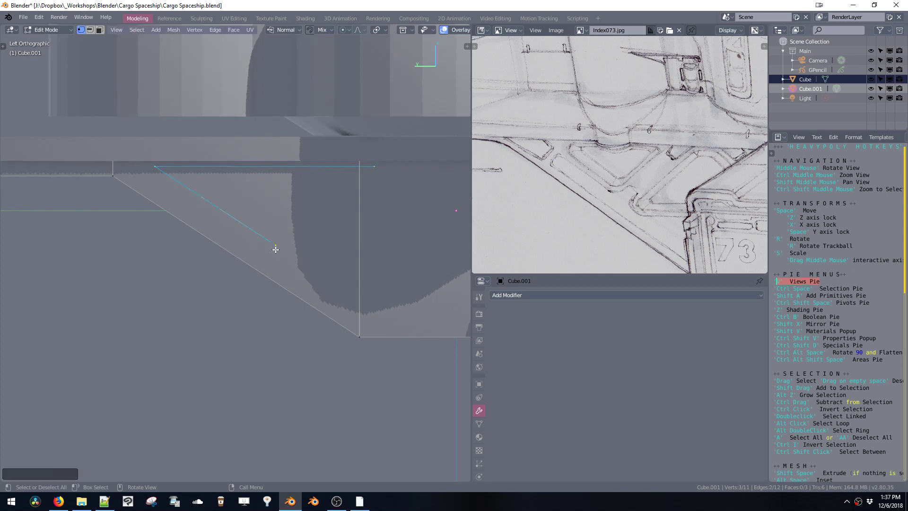
key(f)
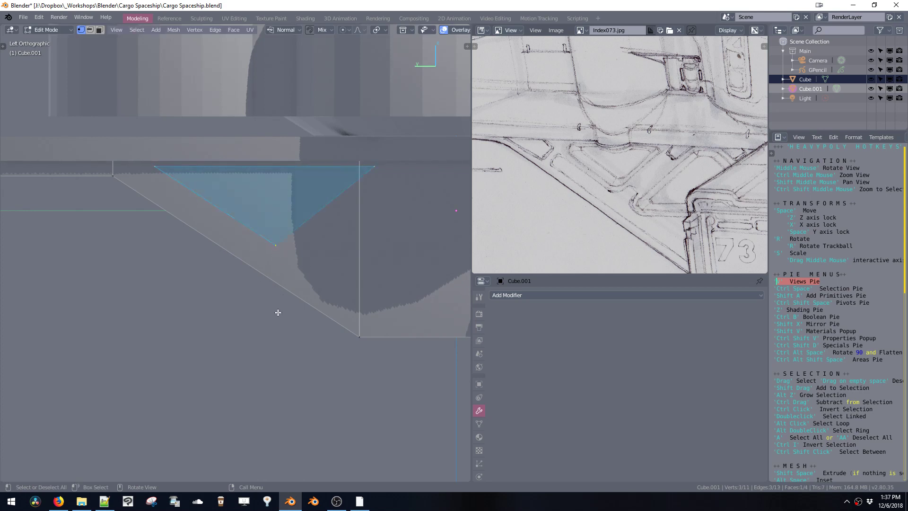
Slide the triangle's upper corner nearest the container slightly along the Y axis.
click(376, 166)
key(space)
key(space)
shift+middle_drag(363, 215, 284, 229)
click(374, 217)
ctrl+middle_drag(284, 229, 314, 224)
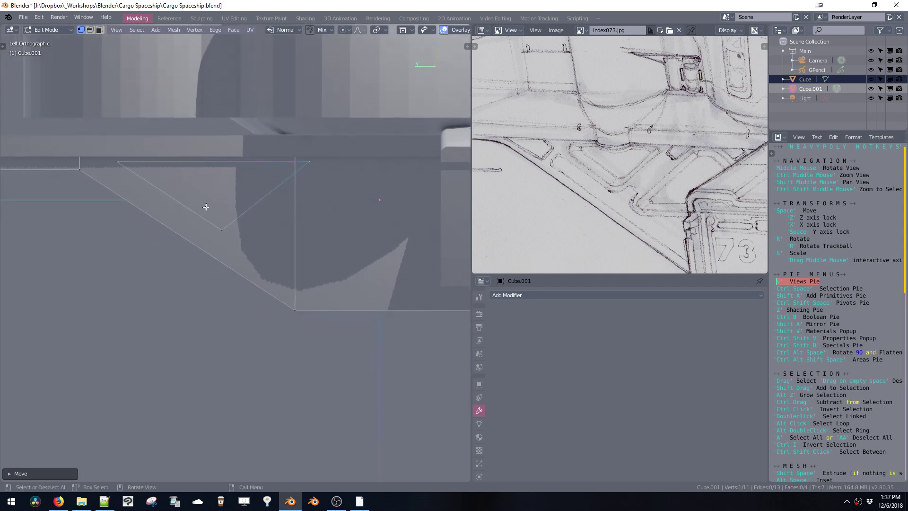
Duplicate the triangle's slanted edge facing the container, lengthen it and place it parallel to the original with a gap between them.
click(306, 163)
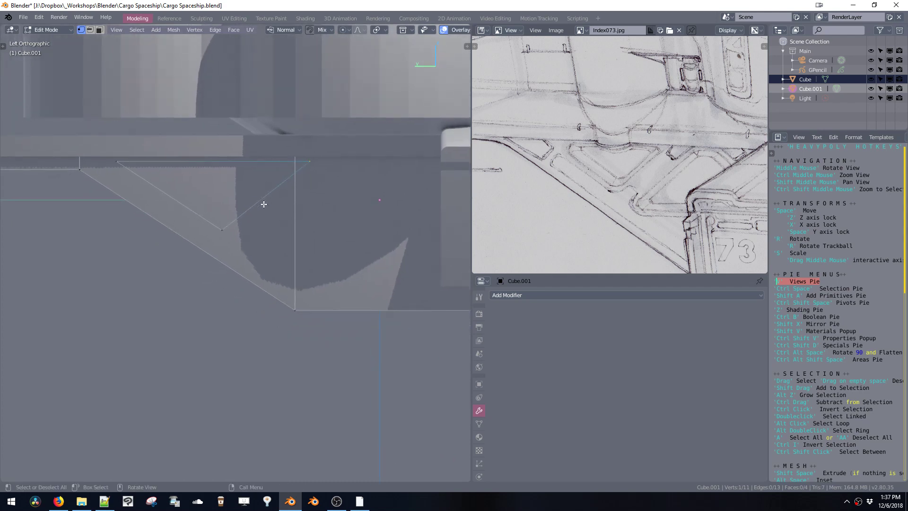
key(ctrl+space)
key(shift+d)
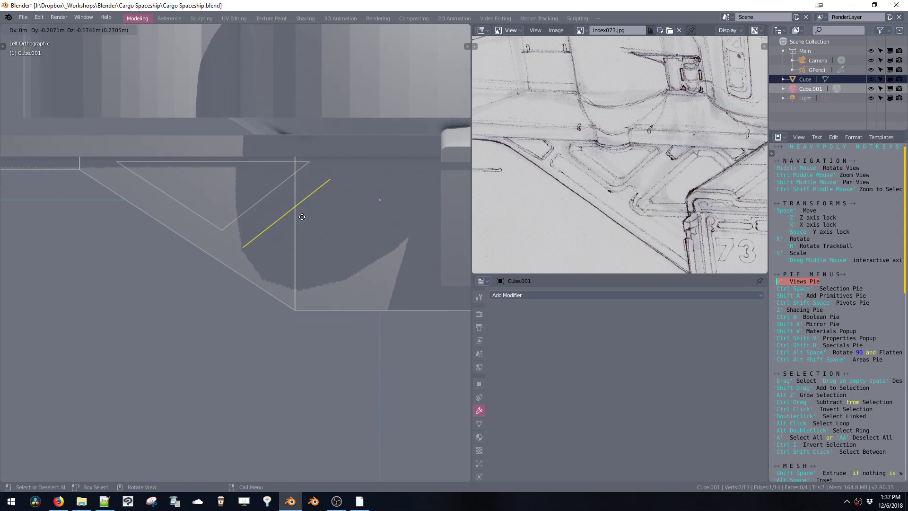
click(300, 217)
key(s)
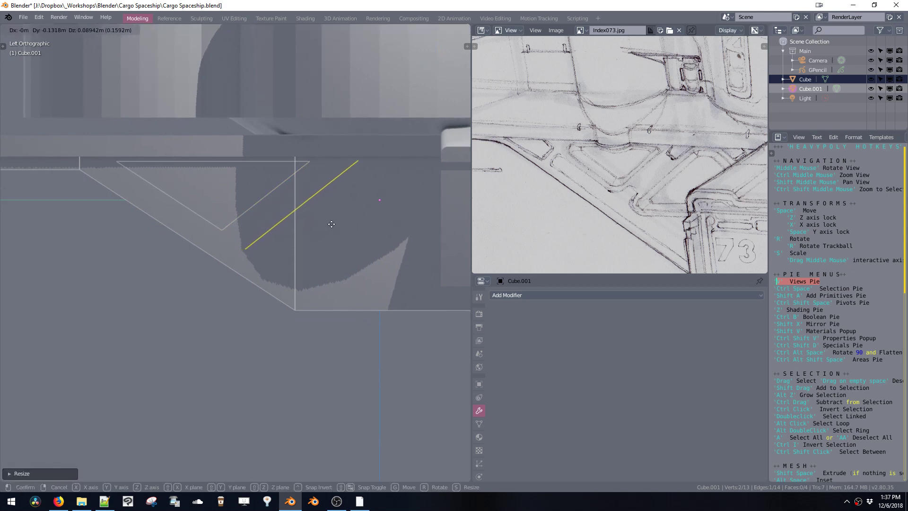
click(332, 229)
key(space)
click(330, 228)
key(1)
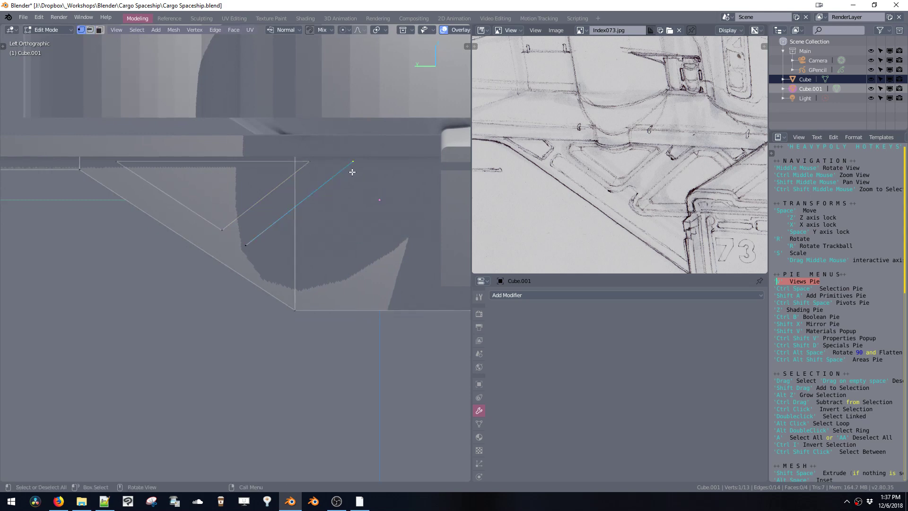
key(shift+space)
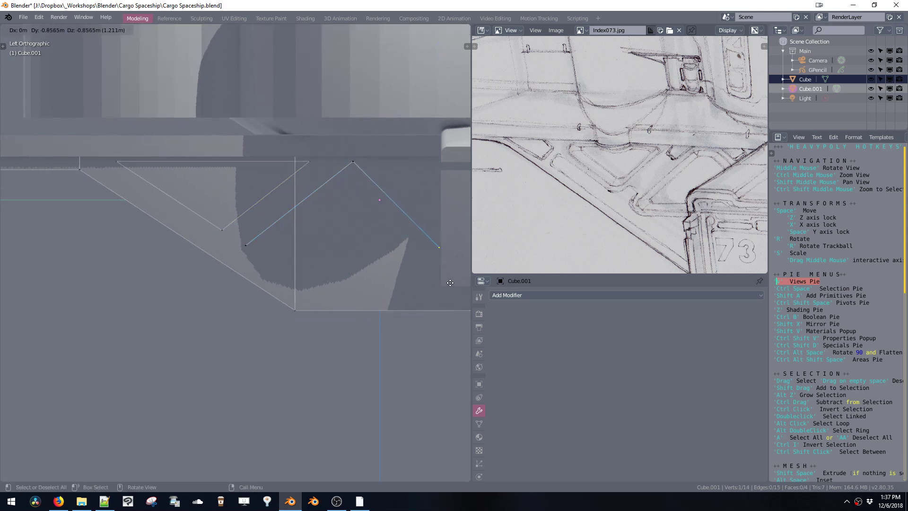
click(408, 260)
key(ctrl+z)
Extrude the lower vertex of the duplicated slanted edge about 1.8 m along the Y axis toward the container.
click(245, 246)
key(shift+space)
middle_drag(326, 254, 375, 256)
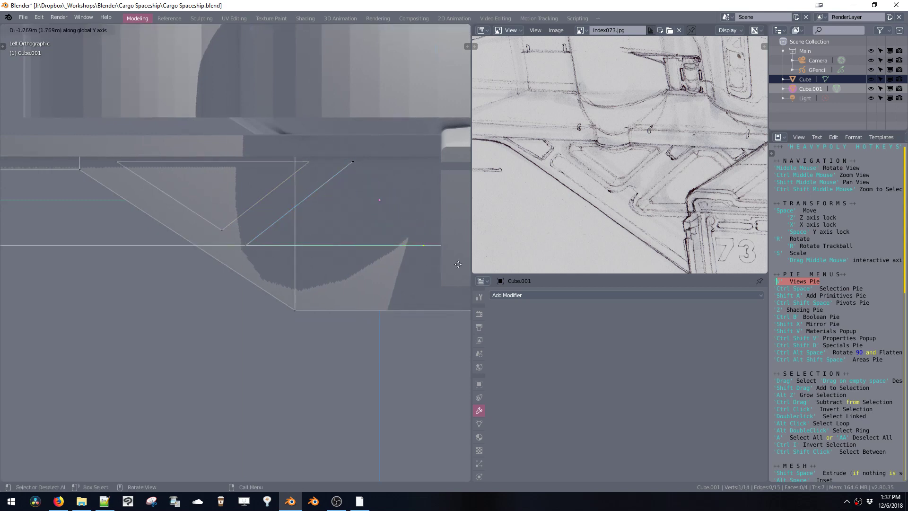
click(448, 265)
scroll(341, 246, down, 3)
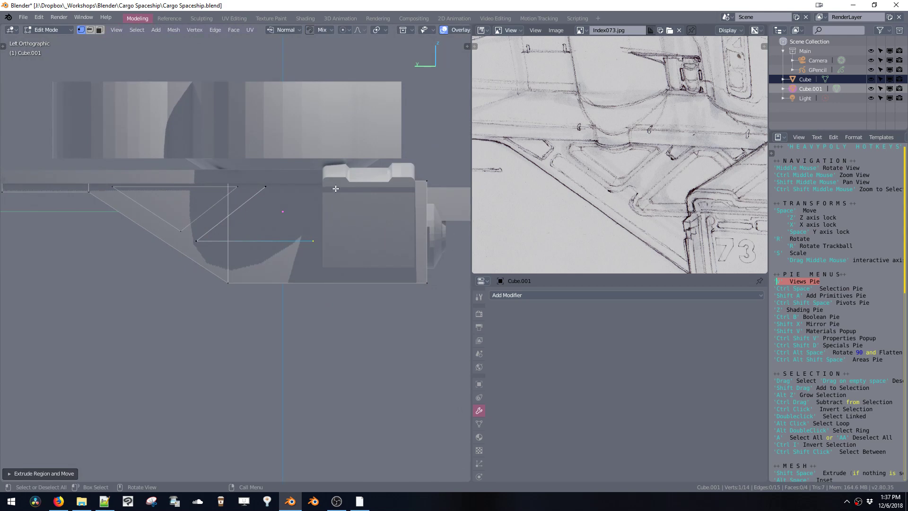
Slide the new lower vertex nearest the container slightly along the Y axis.
shift+middle_drag(301, 243, 372, 237)
key(space)
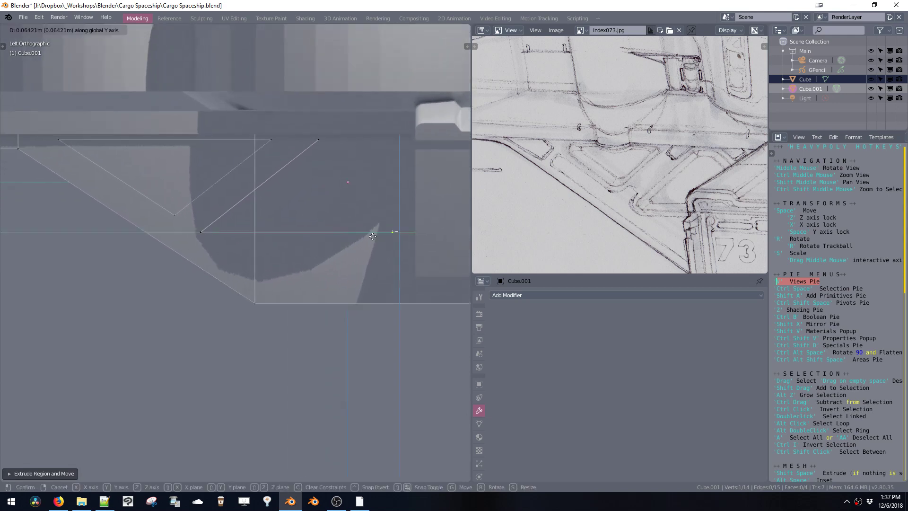
click(393, 232)
Extrude the lower vertex nearest the container upward along the Z axis and fill the linked vertices into a four-sided face.
key(shift+space)
key(z)
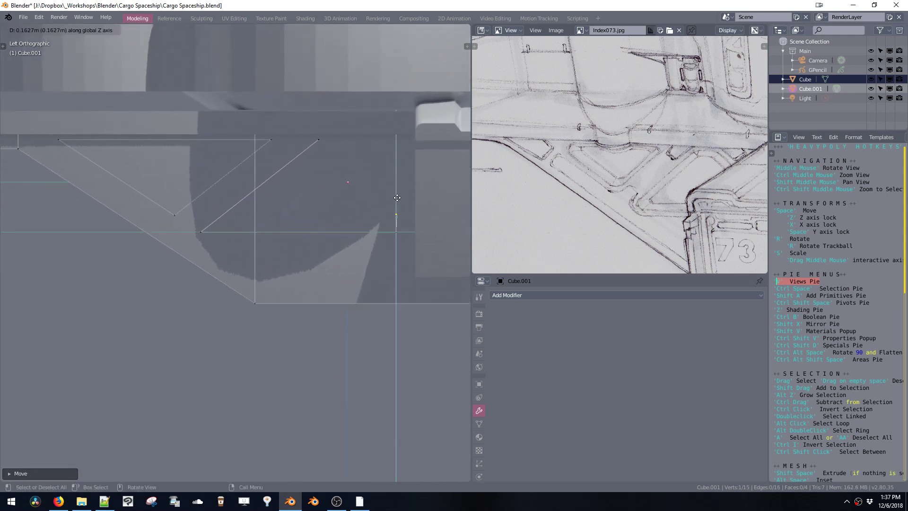
click(391, 175)
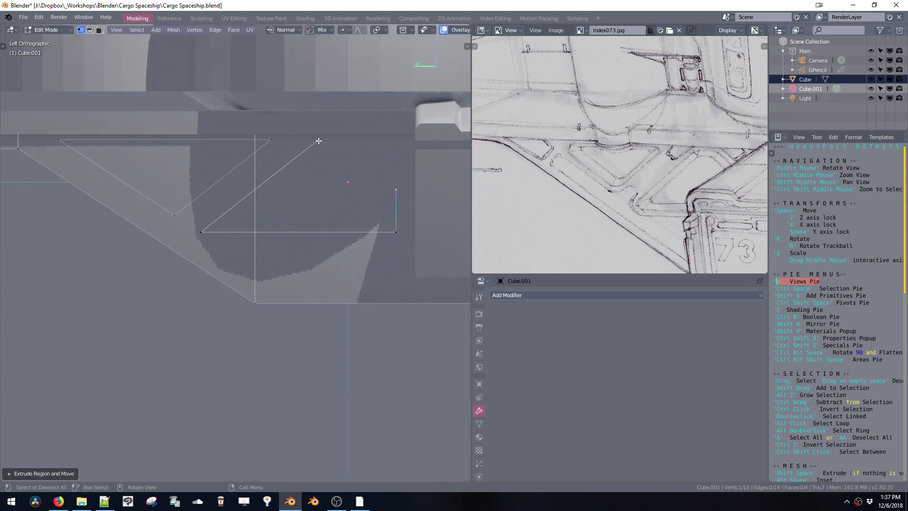
double_click(319, 140)
key(f)
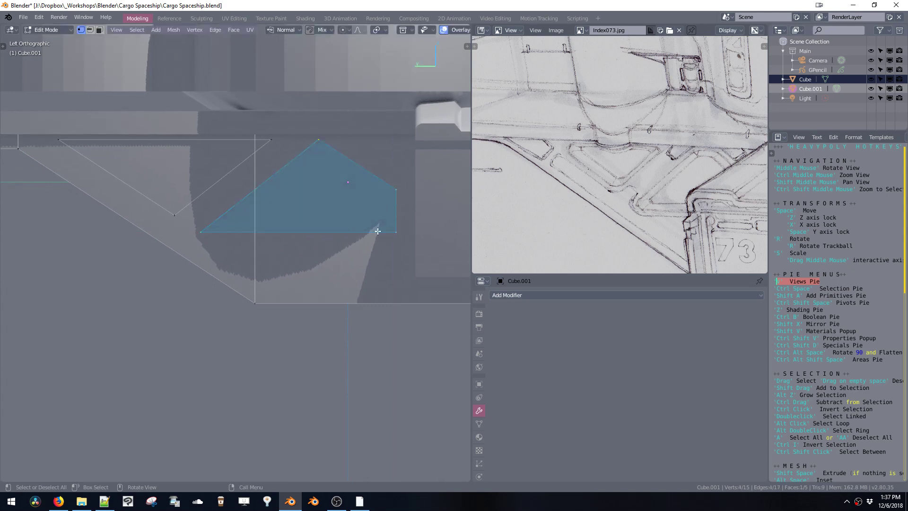
Switch to edge selection mode for the new four-sided face.
ctrl+middle_drag(375, 218, 380, 301)
ctrl+middle_drag(337, 236, 324, 191)
key(ctrl+space)
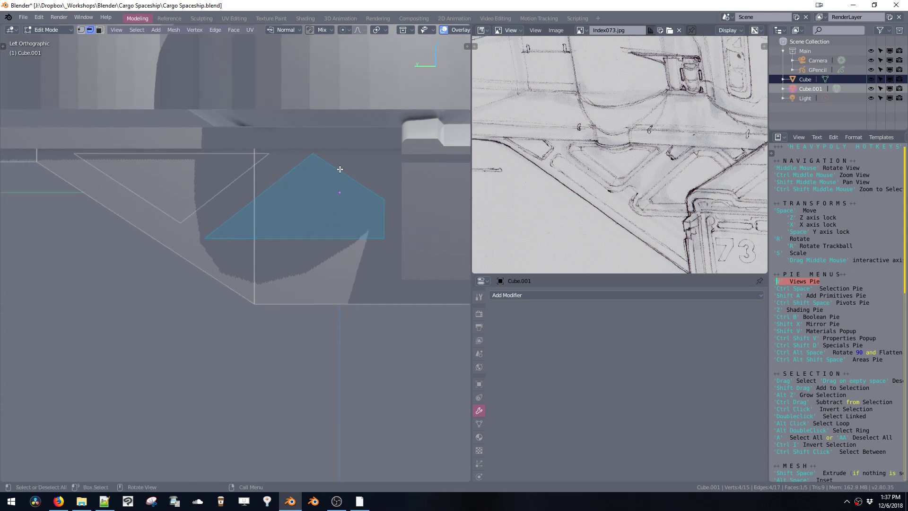
key(shift+space)
click(372, 211)
key(ctrl+z)
Duplicate the four-sided face's upper slanted edge, shorten it and place it parallel above the original with a gap between them.
key(shift+d)
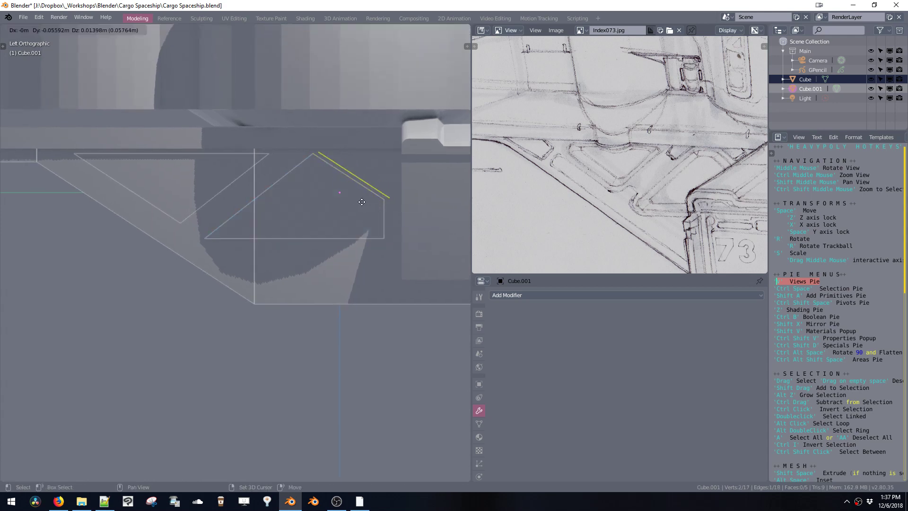
click(373, 198)
key(s)
click(373, 202)
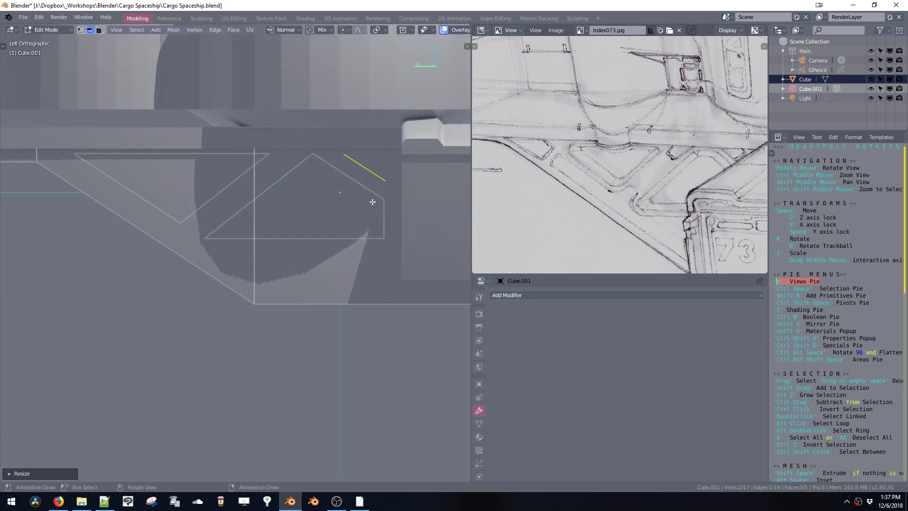
key(space)
click(373, 203)
key(s)
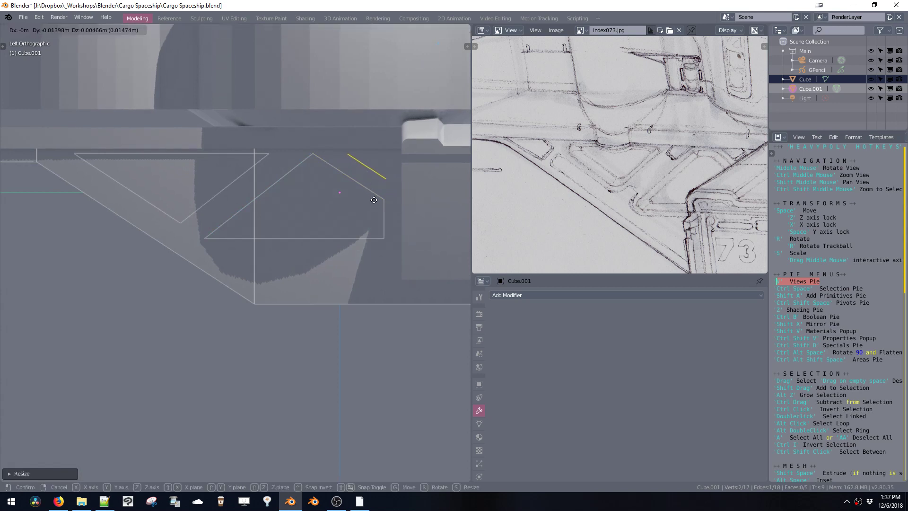
click(374, 199)
drag(376, 192, 392, 249)
key(space)
key(space)
click(390, 241)
key(ctrl+z)
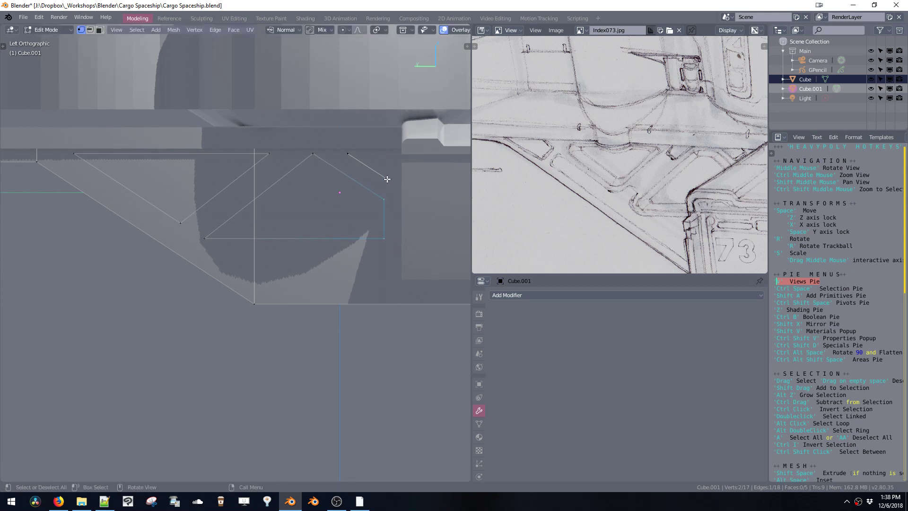
Fine-tune the length and position of the short duplicated edge by scaling and moving its two vertices.
shift+click(352, 158)
key(s)
click(381, 208)
key(space)
click(381, 206)
key(s)
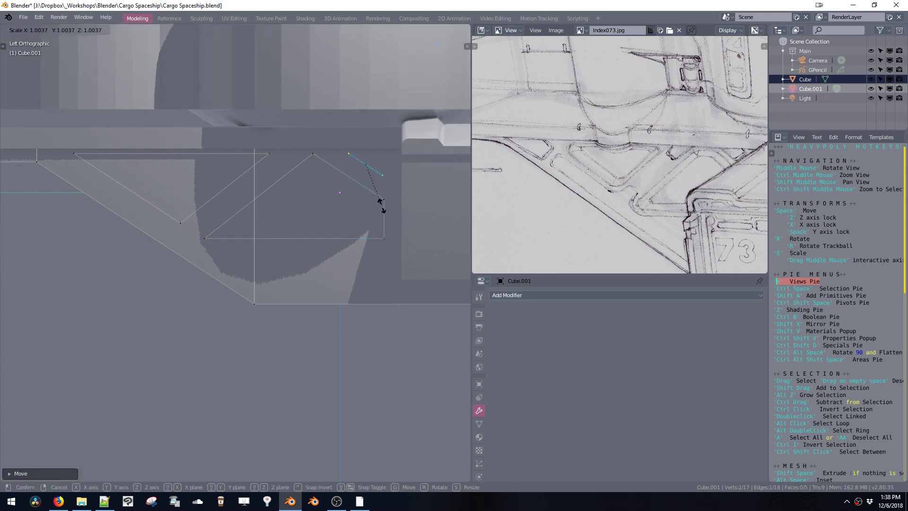
click(384, 209)
Extrude the short edge's upper vertex along the Y axis toward the container and fill the vertices into a small triangle.
click(350, 157)
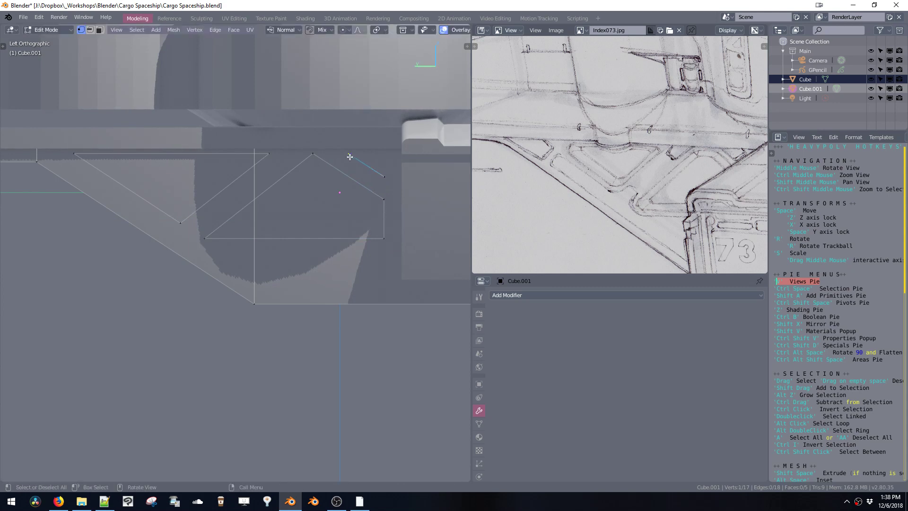
key(shift+space)
key(space)
click(384, 170)
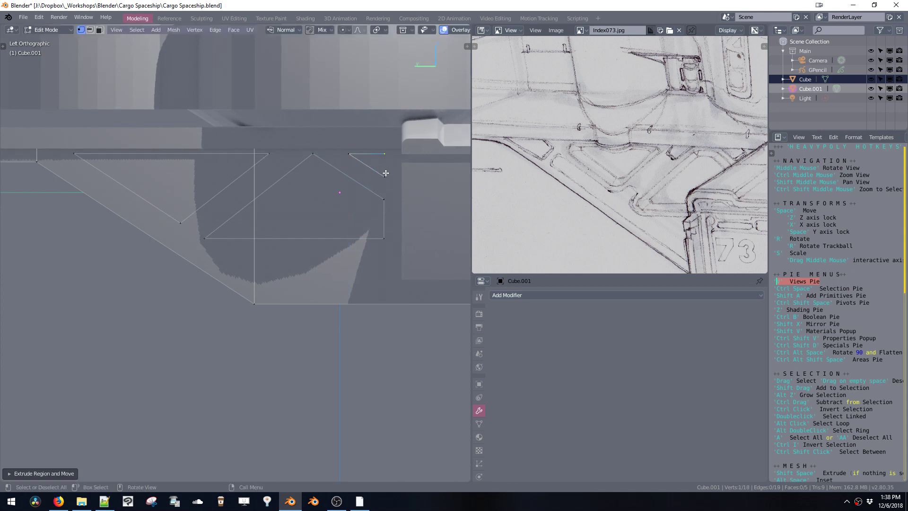
key(f)
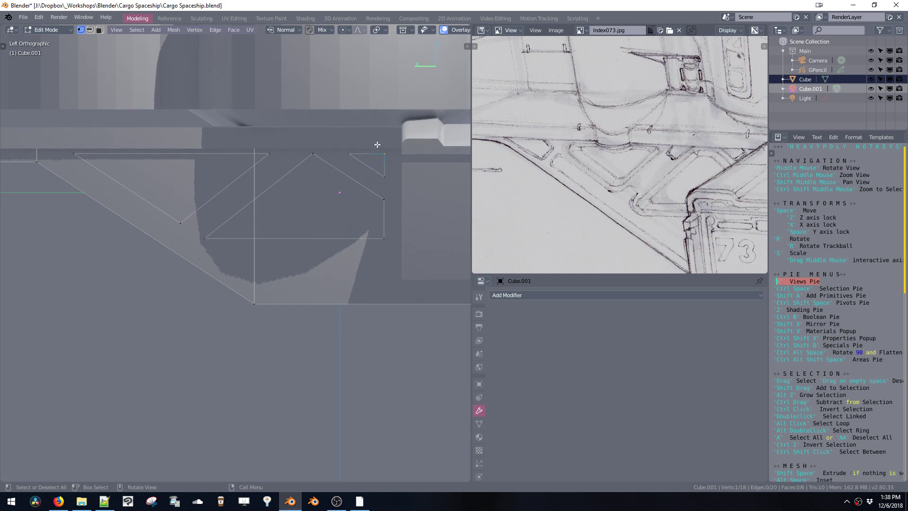
Flatten the four vertices of the small triangle and four-sided face nearest the container into one vertical line.
drag(378, 144, 404, 291)
drag(377, 139, 400, 265)
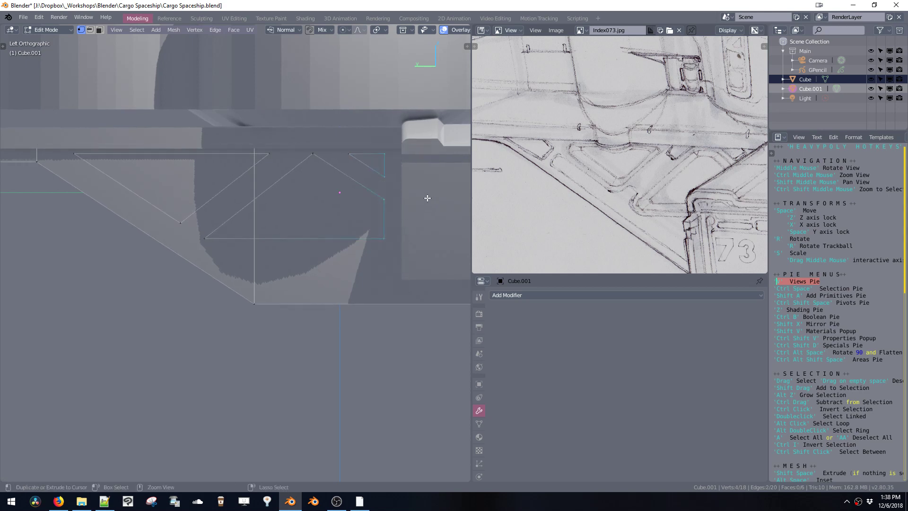
key(grave)
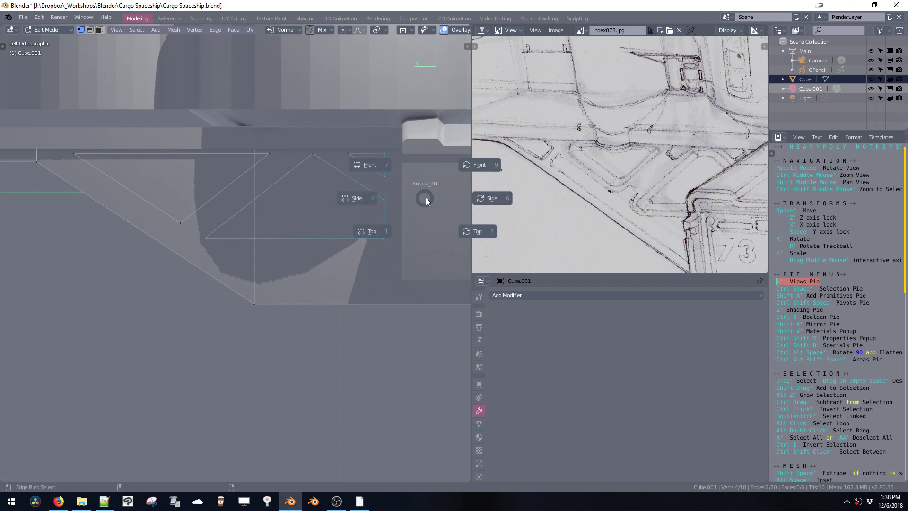
click(377, 166)
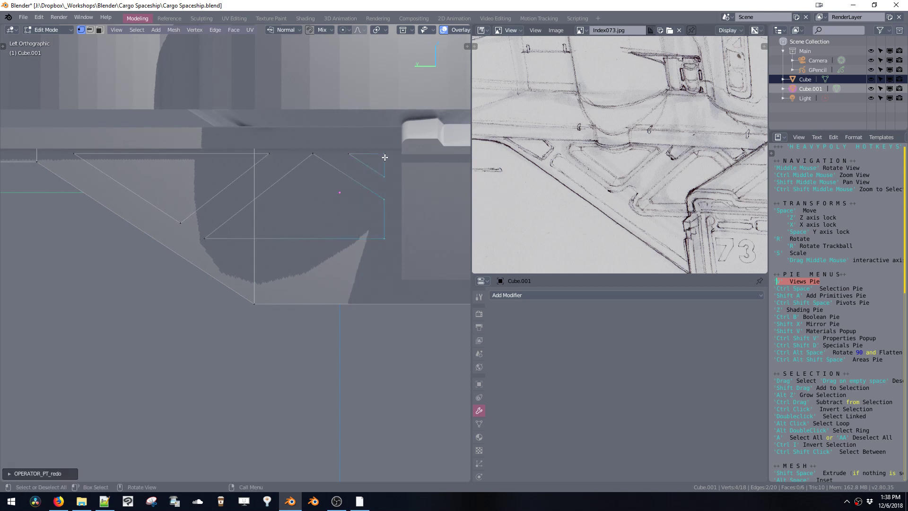
Slide the small triangle's upper corner along the Y axis and flatten the four container-side vertices into line again.
click(385, 155)
key(space)
key(space)
click(413, 163)
drag(373, 141, 448, 289)
key(ctrl+alt+space)
click(342, 178)
Shift the four aligned vertices along the Y axis to adjust their gap to the container, flattening them once more.
key(space)
key(space)
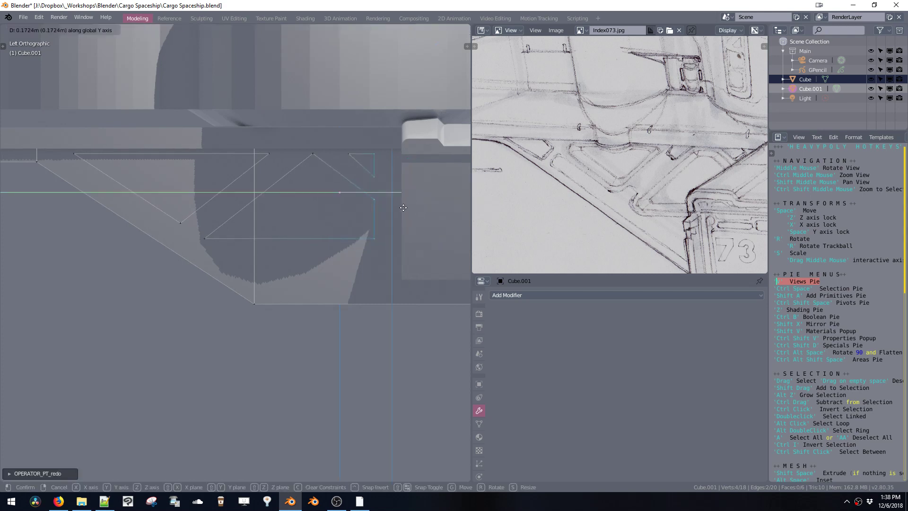
click(427, 216)
key(ctrl+alt+space)
click(340, 172)
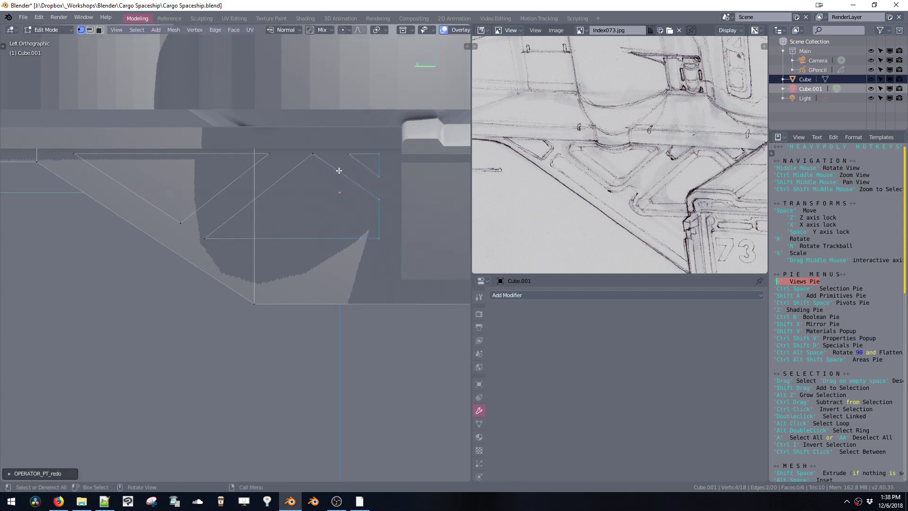
shift+middle_drag(383, 217, 396, 217)
key(space)
key(space)
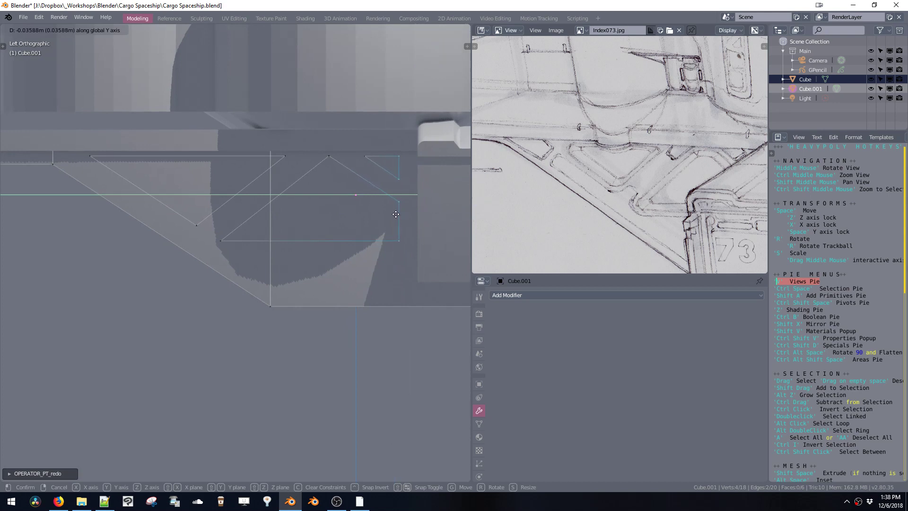
click(395, 214)
scroll(389, 225, down, 2)
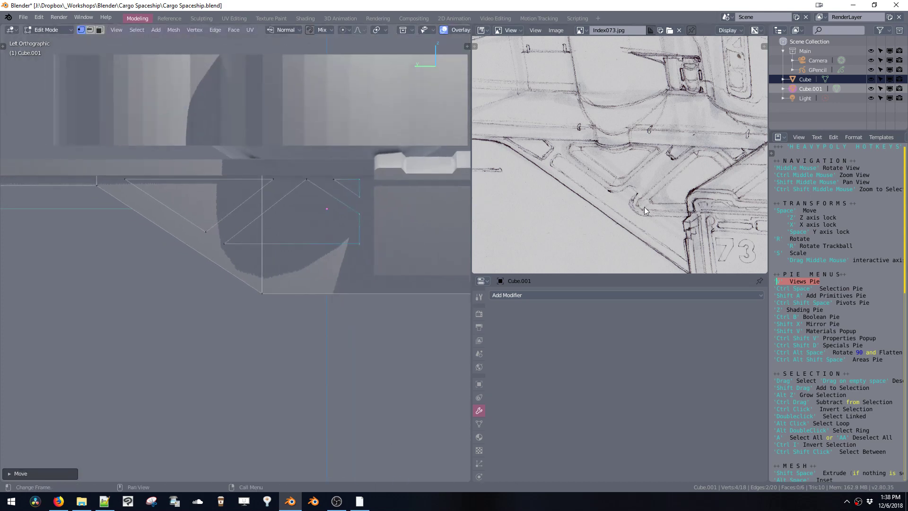
Bevel the four-sided shape's upper corner vertex with an offset of about 0.14.
click(226, 244)
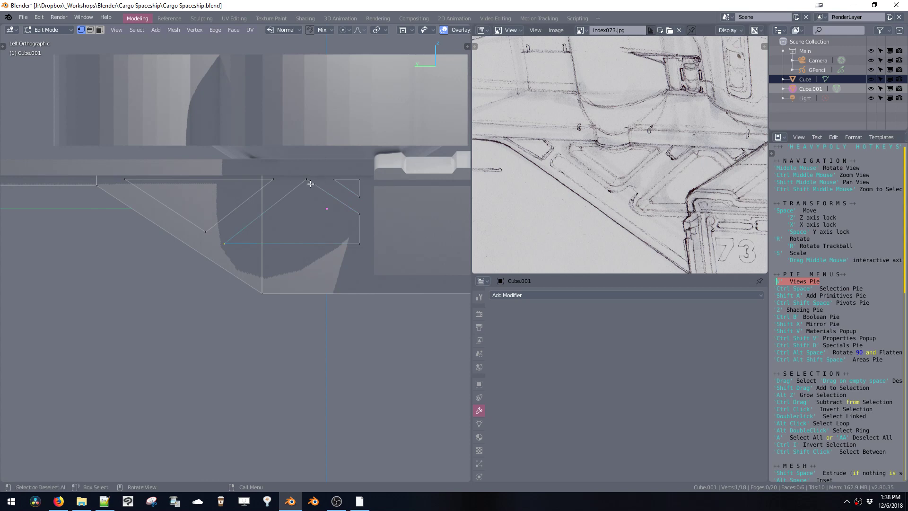
key(ctrl+shift+b)
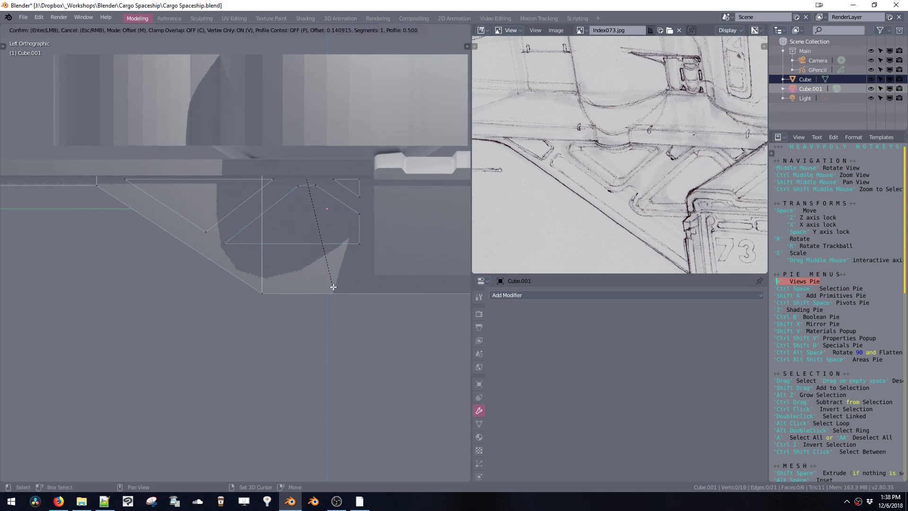
click(333, 287)
shift+middle_drag(296, 201, 331, 201)
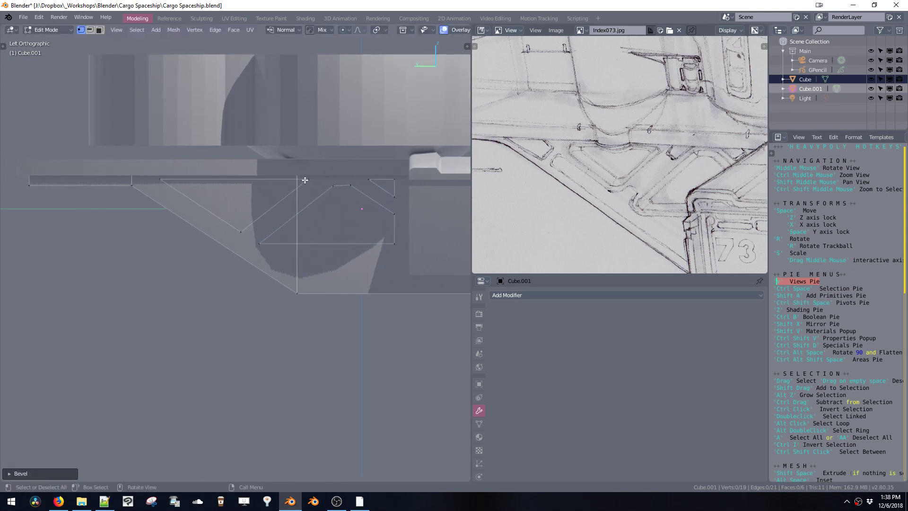
Vertex-bevel the large triangle's two upper corners, and its lower corner together with the four-sided shape's sharp lower corner.
click(306, 180)
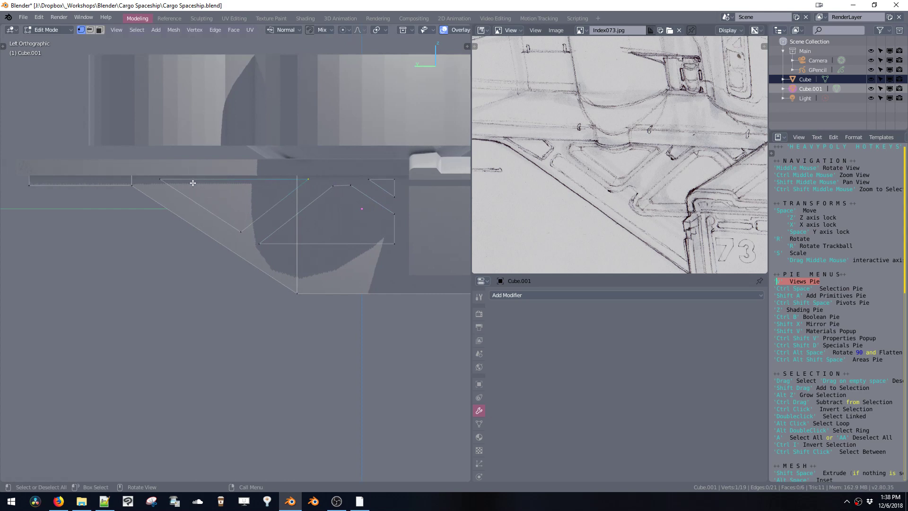
key(ctrl+shift+b)
click(246, 244)
click(241, 236)
key(ctrl+shift+b)
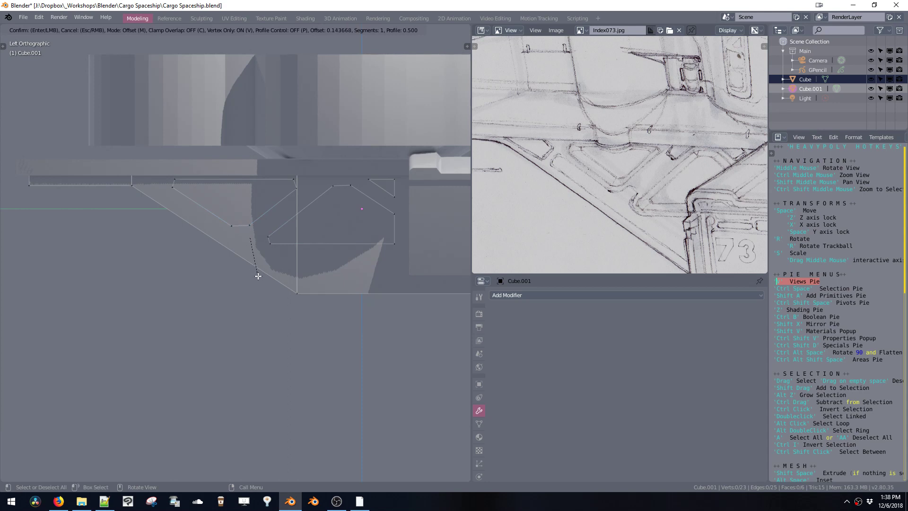
click(263, 297)
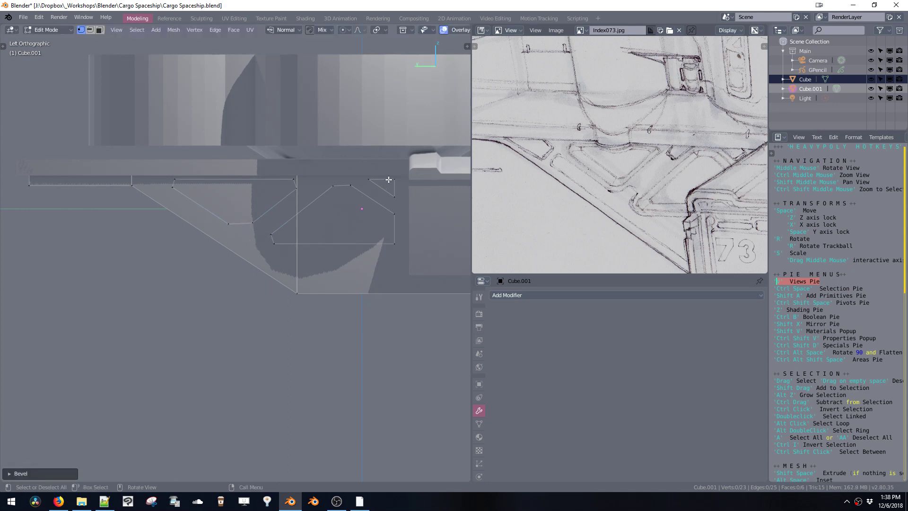
Vertex-bevel the three corners of the small triangle.
click(370, 179)
key(ctrl+shift+b)
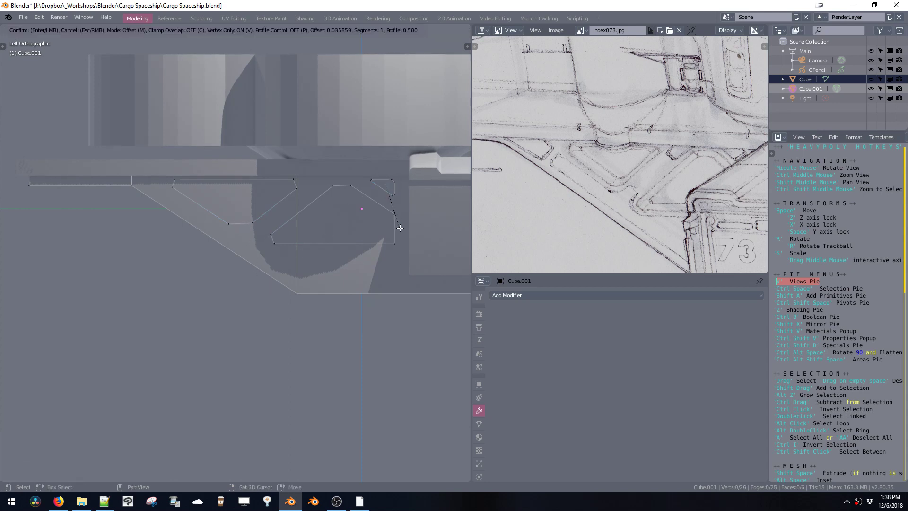
click(409, 246)
Bevel the four-sided shape's lower container-side corner by about 0.12 and round its upper container-side corner with several segments.
click(393, 215)
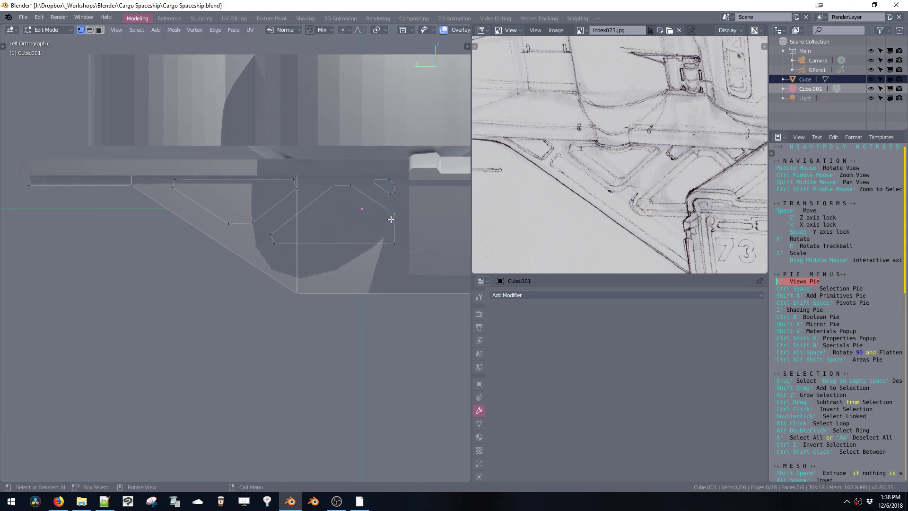
click(392, 245)
key(ctrl+shift+b)
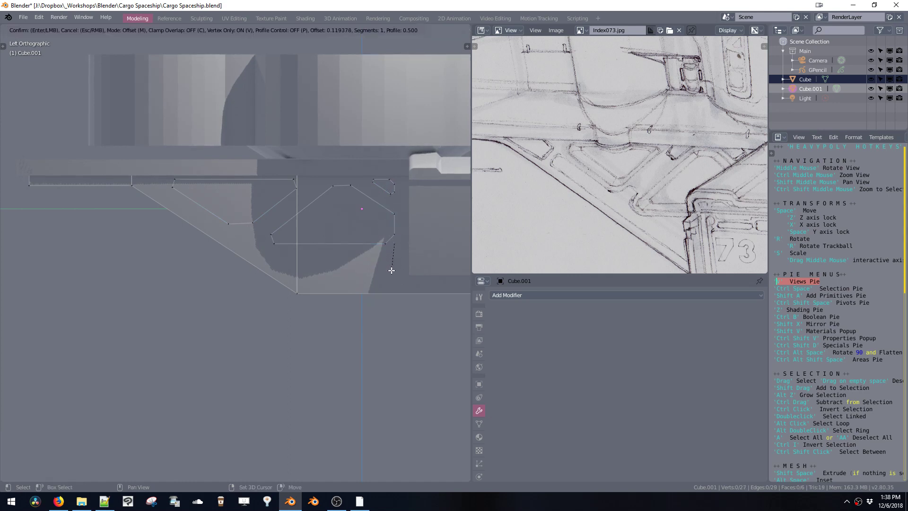
click(393, 269)
click(391, 214)
key(ctrl+shift+b)
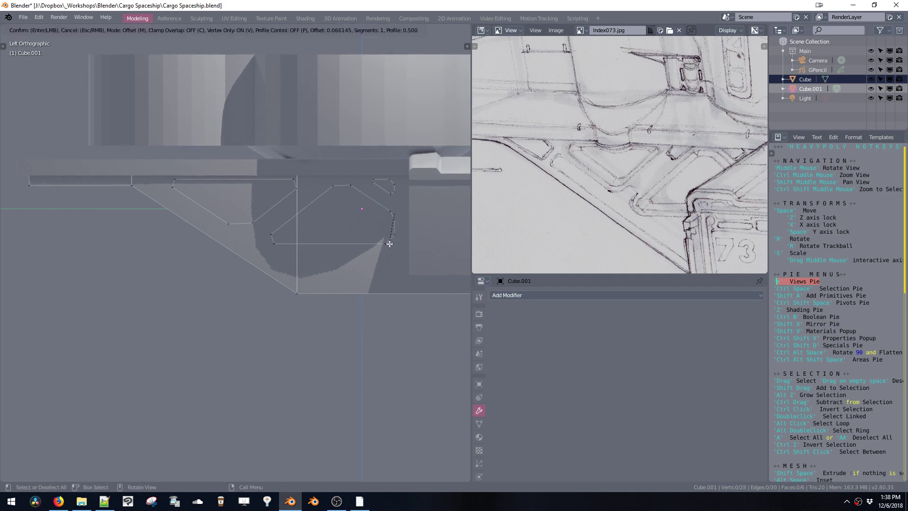
click(362, 283)
Select the chamfered corner vertices of the four-sided shape and round them with a multi-segment vertex bevel.
drag(372, 229, 401, 253)
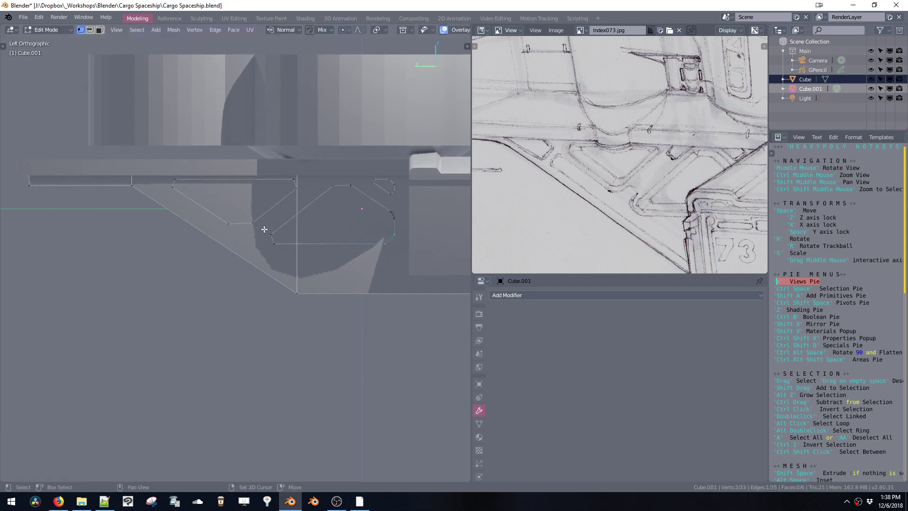
shift+drag(263, 229, 290, 263)
drag(328, 178, 362, 201)
scroll(365, 208, up, 2)
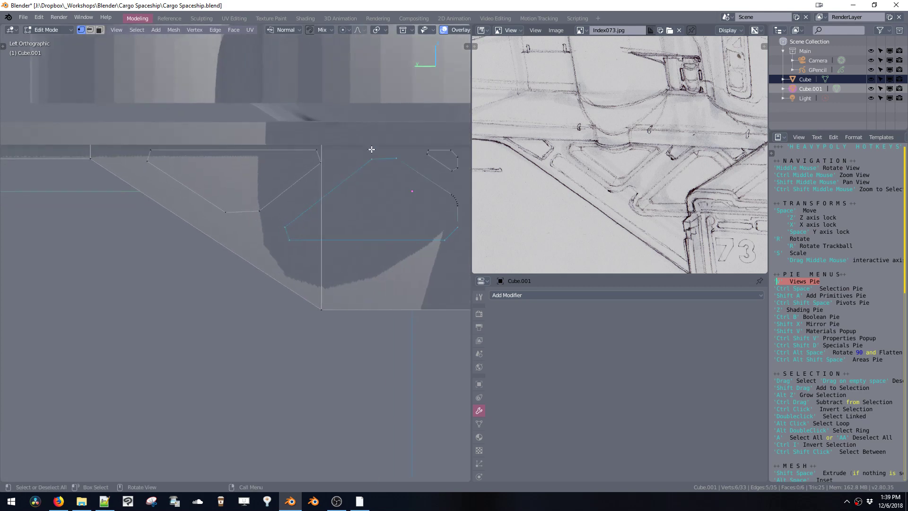
key(ctrl+space)
click(345, 205)
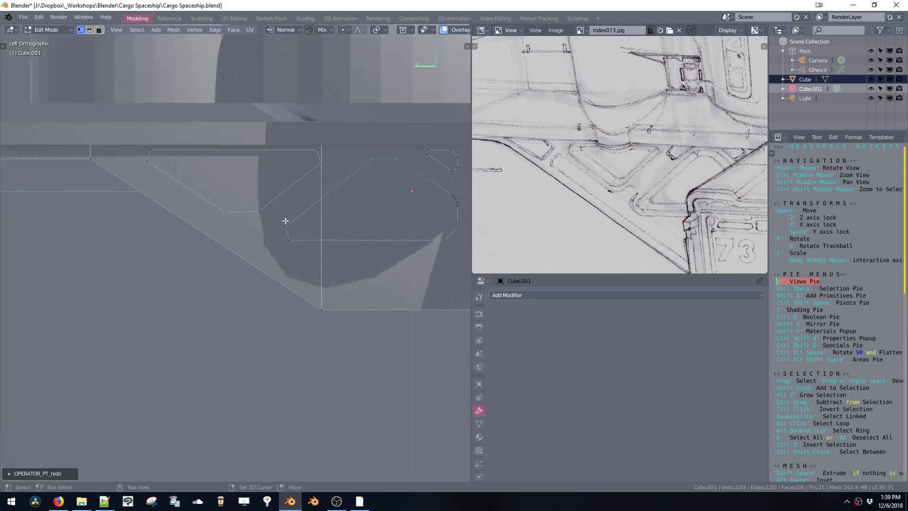
key(ctrl+shift+b)
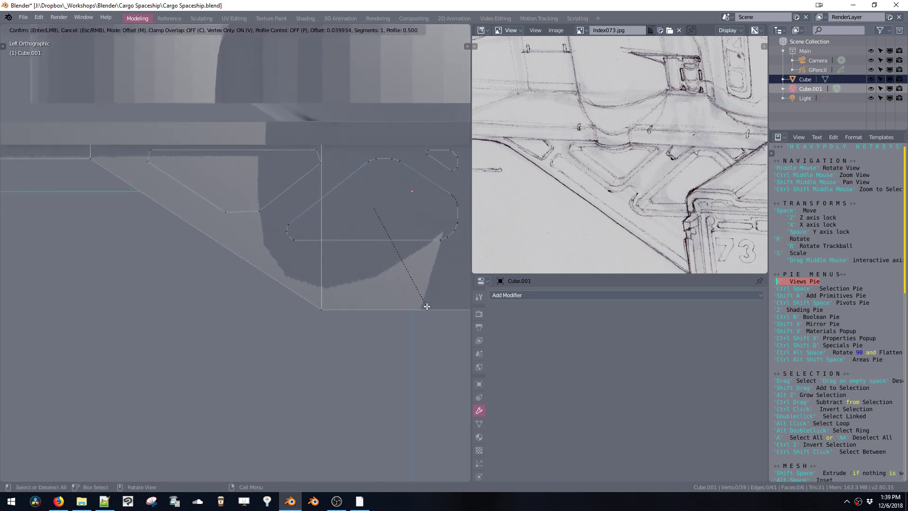
scroll(427, 309, up, 6)
click(435, 340)
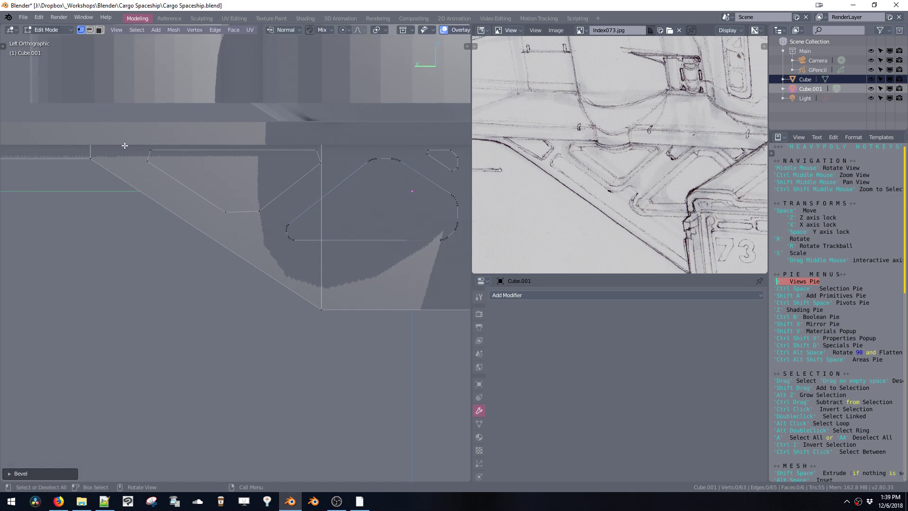
drag(158, 151, 321, 214)
drag(216, 204, 270, 216)
key(ctrl+alt+space)
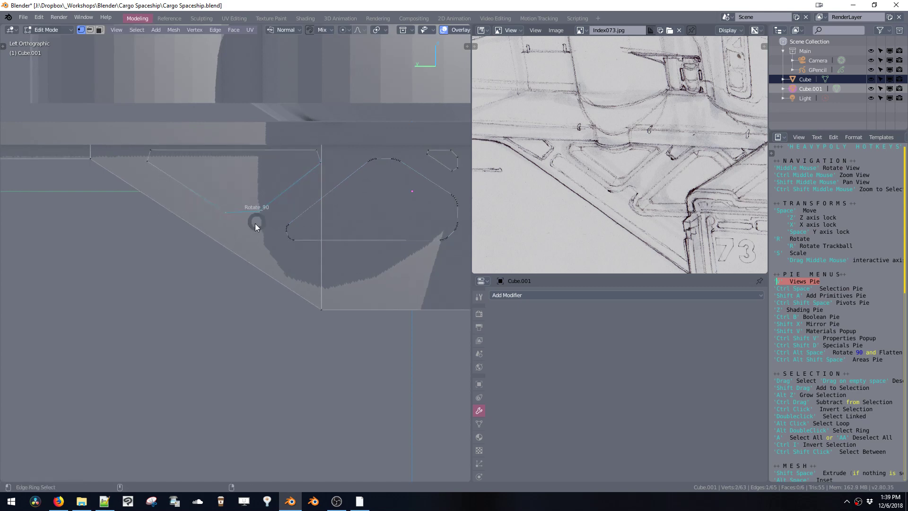
click(208, 250)
drag(132, 139, 260, 211)
shift+drag(280, 133, 335, 182)
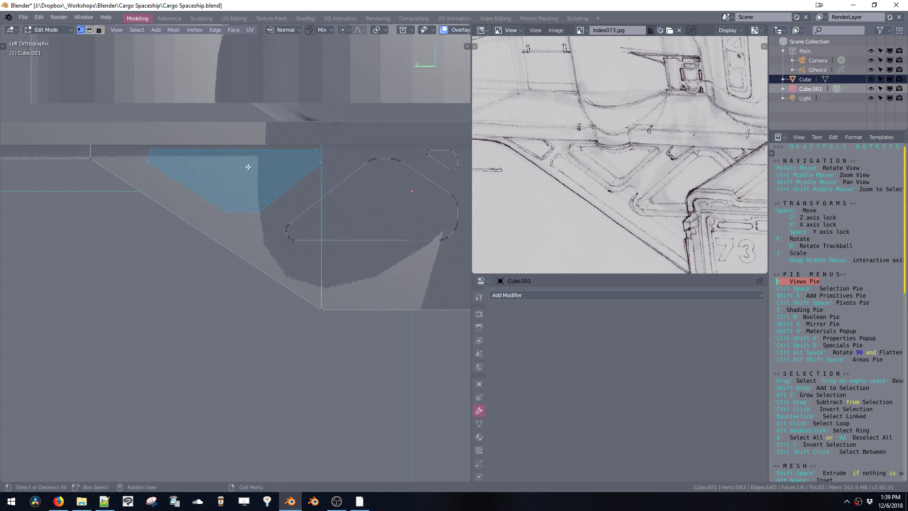
key(ctrl+alt+space)
key(Escape)
key(ctrl+shift+b)
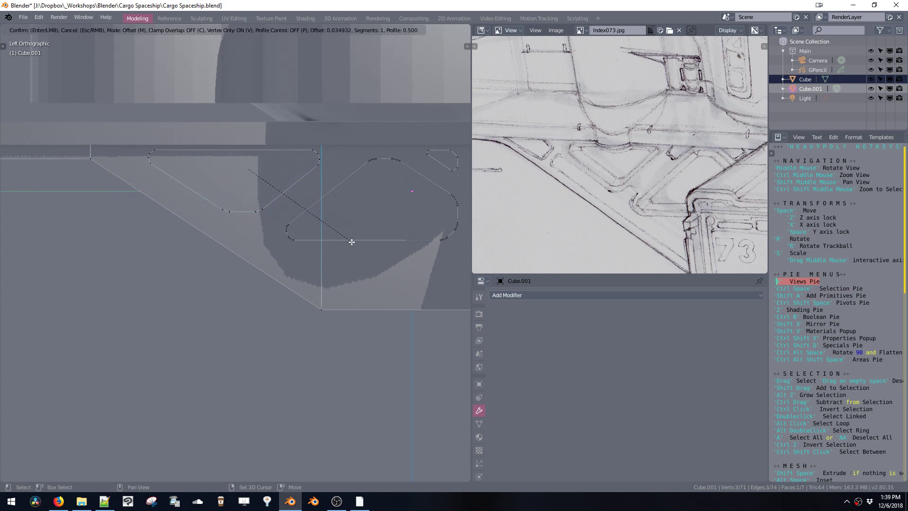
click(339, 231)
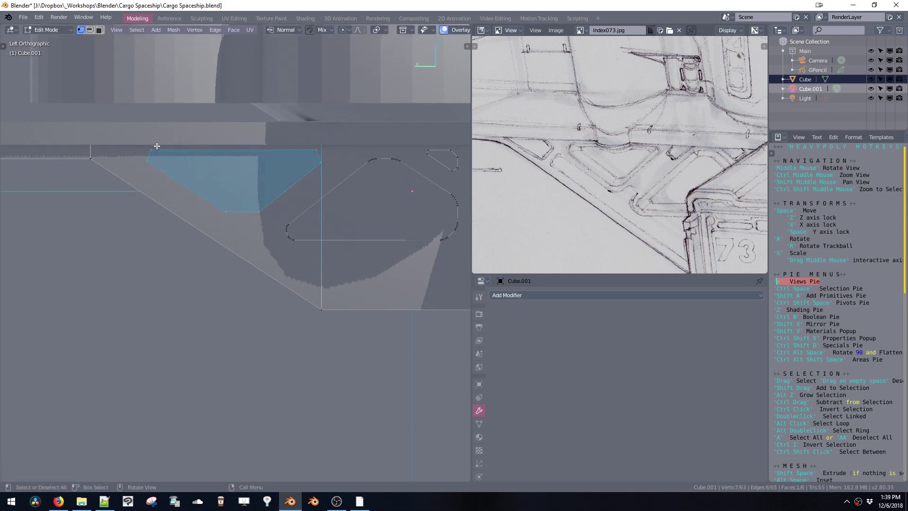
Select the chamfered corner vertices of the large triangle and round them with a multi-segment vertex bevel.
drag(138, 147, 329, 217)
key(ctrl+shift+b)
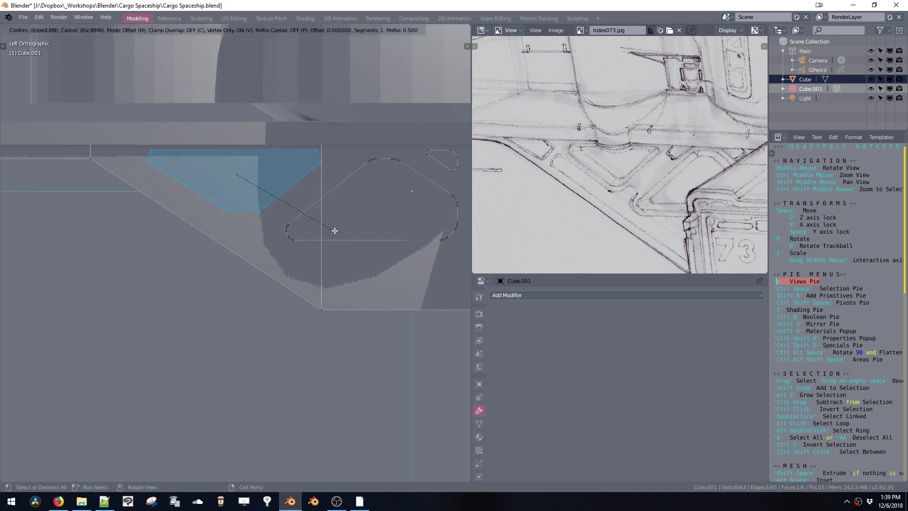
click(347, 243)
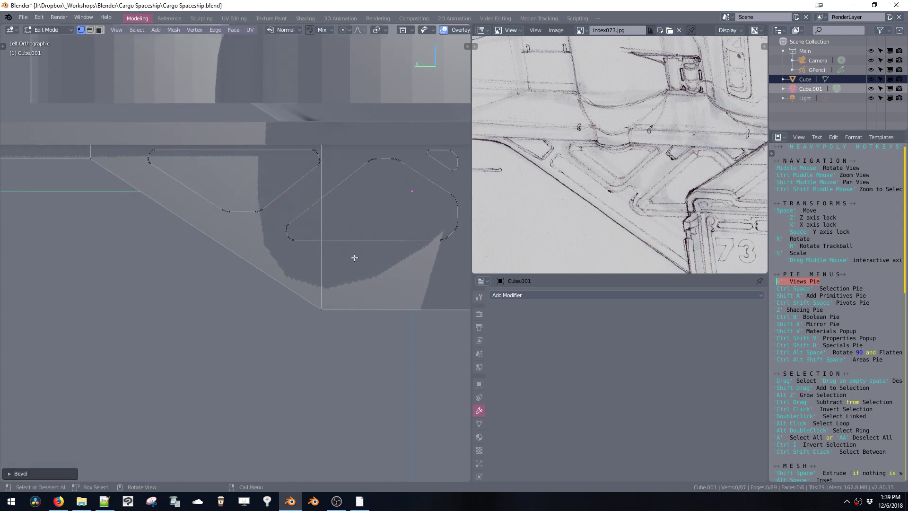
Round the chamfered corners of the small triangle with a multi-segment vertex bevel.
drag(424, 145, 462, 176)
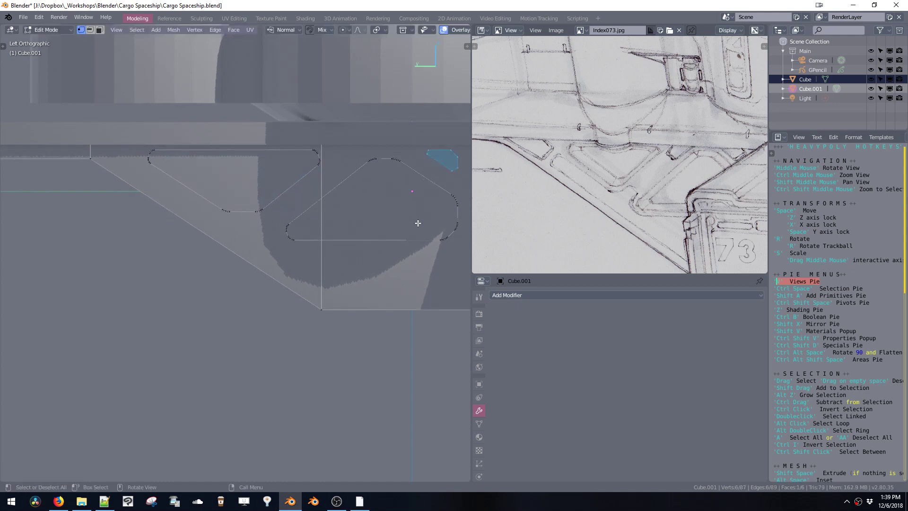
key(ctrl+shift+b)
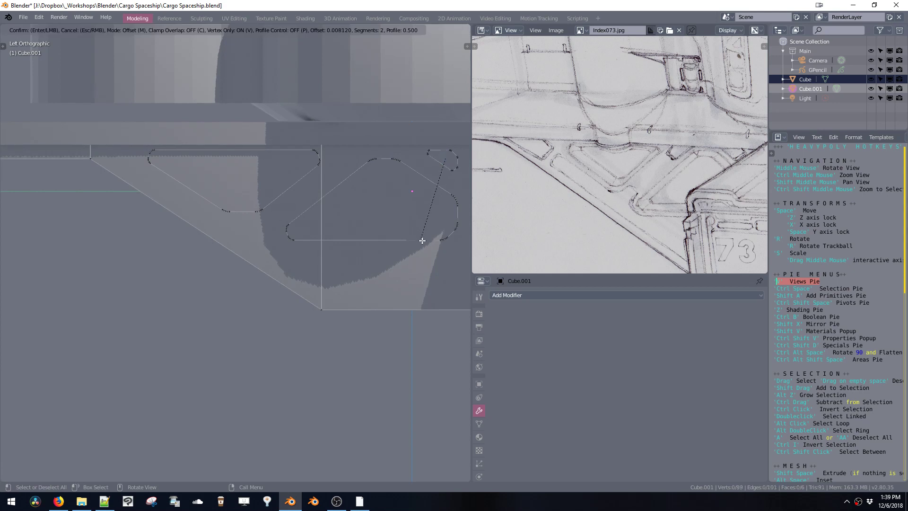
key(Escape)
scroll(450, 173, up, 4)
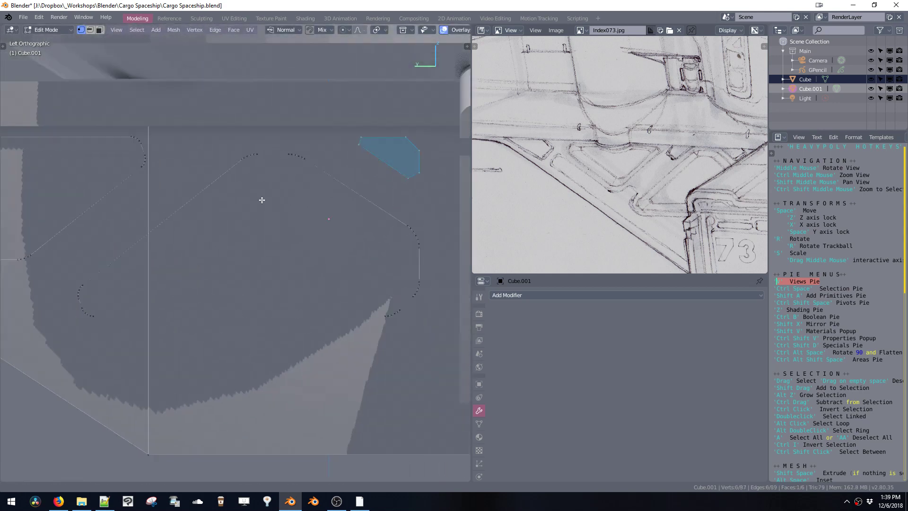
shift+middle_drag(262, 200, 205, 216)
key(b)
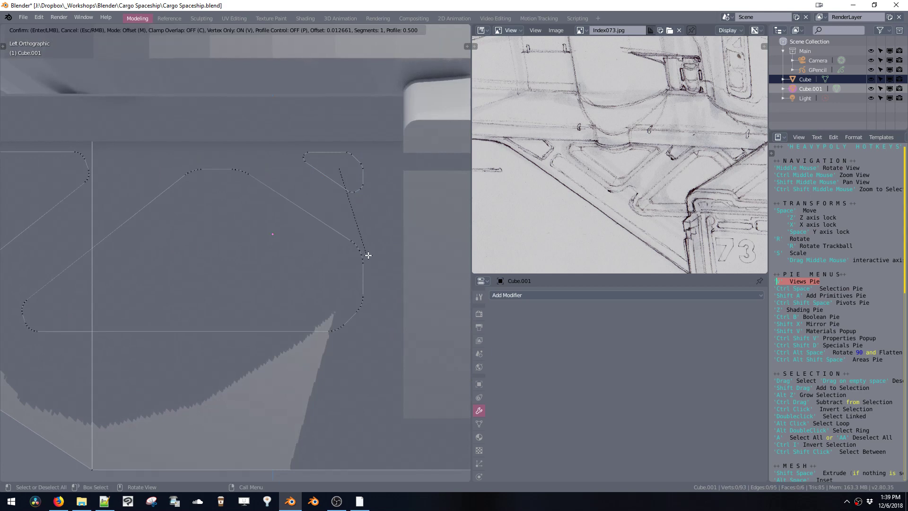
click(380, 272)
scroll(331, 264, down, 4)
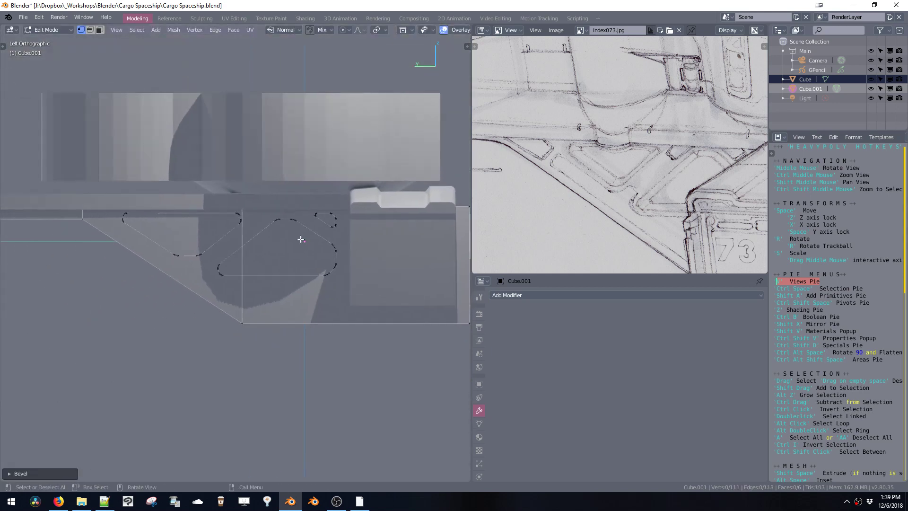
Select the three rounded frame shapes with their linked geometry and separate them from the side panel into their own object.
mouse_move(301, 239)
middle_down()
mouse_move(345, 231)
mouse_move(314, 251)
middle_up()
key(ctrl+space)
key(ctrl+space)
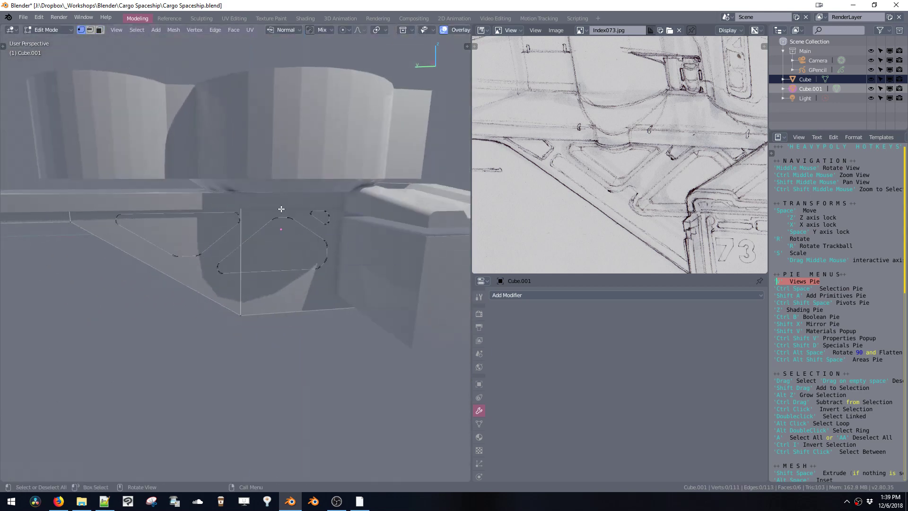
drag(282, 209, 320, 227)
shift+drag(232, 211, 250, 226)
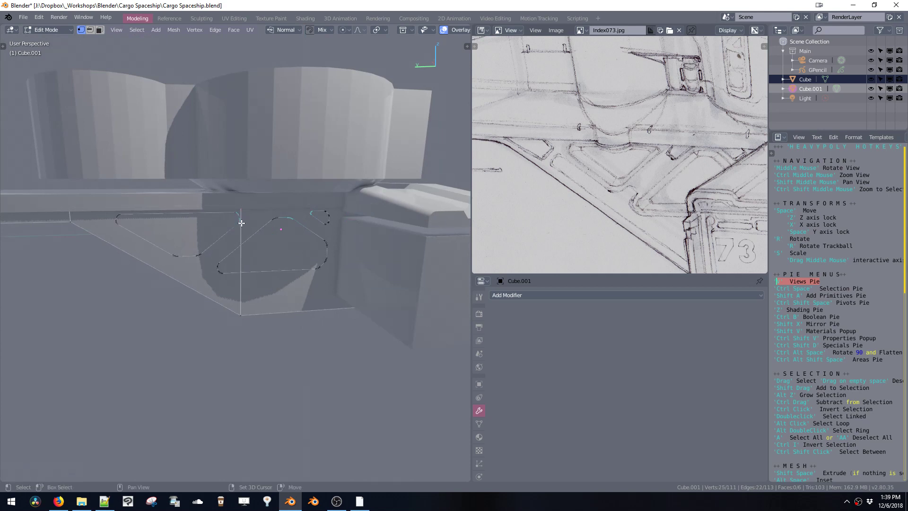
key(ctrl+l)
middle_drag(237, 217, 249, 243)
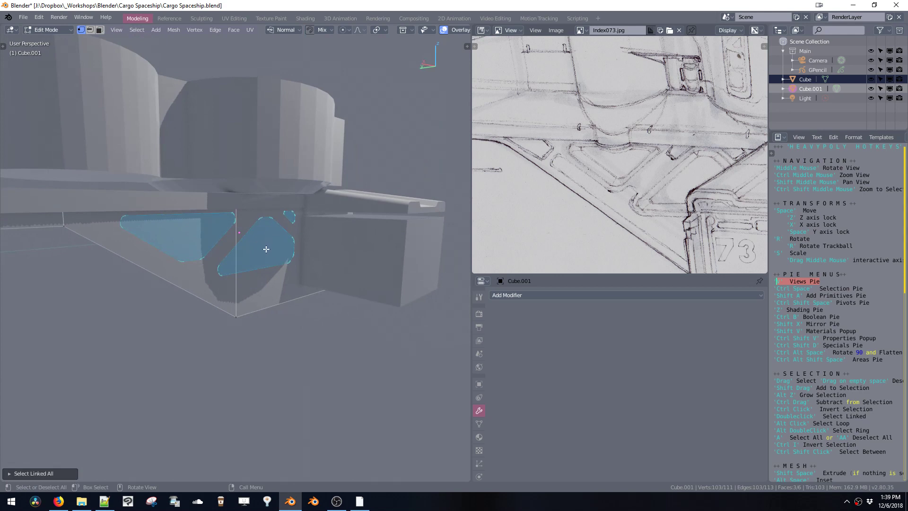
key(p)
click(266, 250)
mouse_move(262, 239)
middle_down()
mouse_move(303, 241)
mouse_move(273, 247)
middle_up()
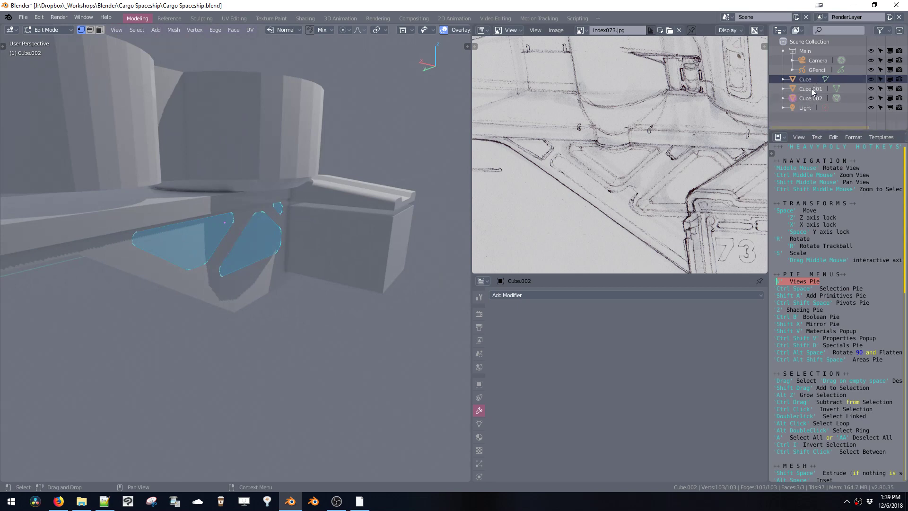
Extrude the three separated shapes along the X axis and shift the result along X relative to the side panel.
middle_drag(322, 237, 315, 257)
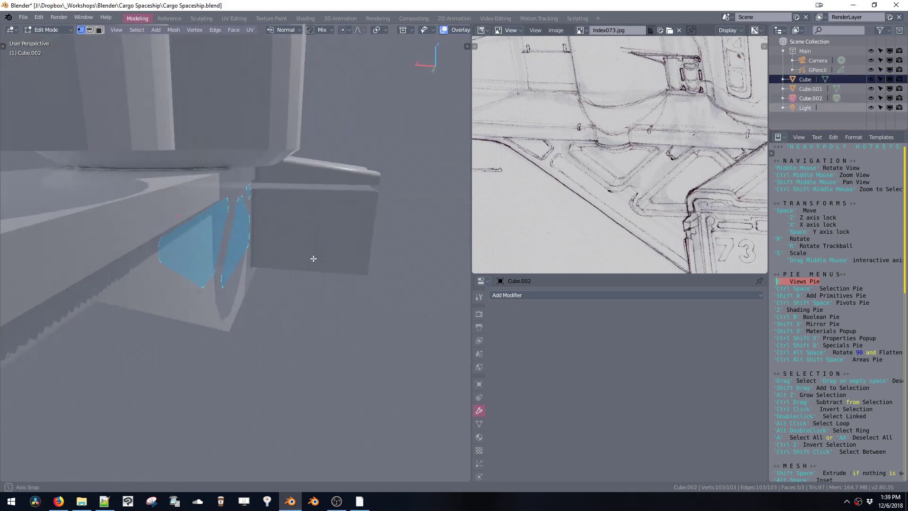
key(shift+space)
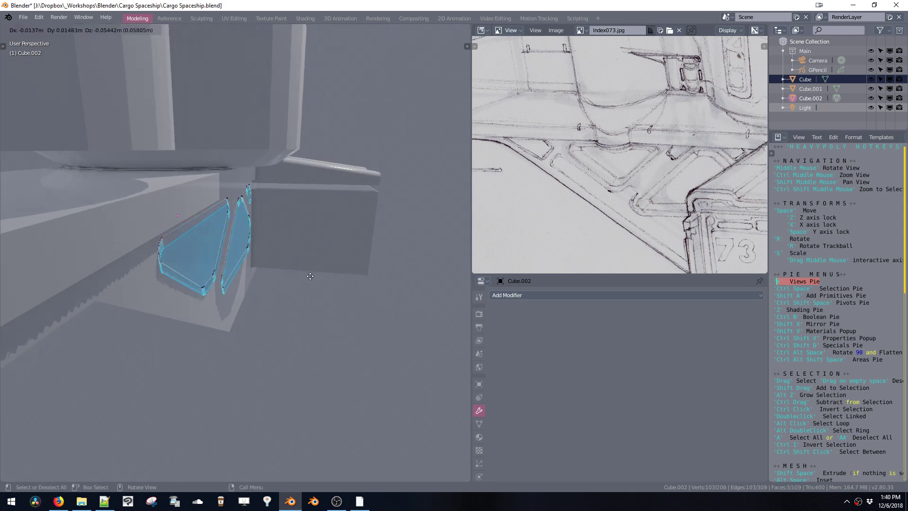
key(x)
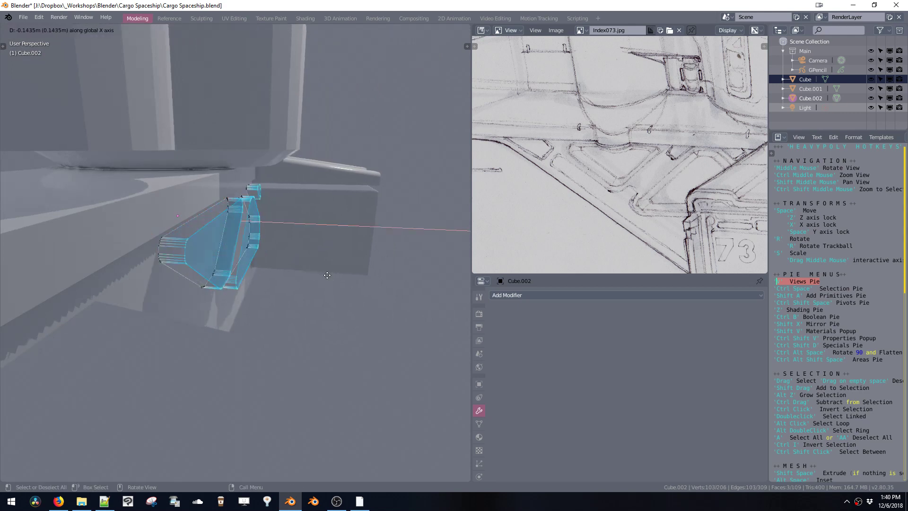
click(297, 265)
mouse_move(297, 265)
middle_down()
mouse_move(318, 240)
mouse_move(304, 251)
middle_up()
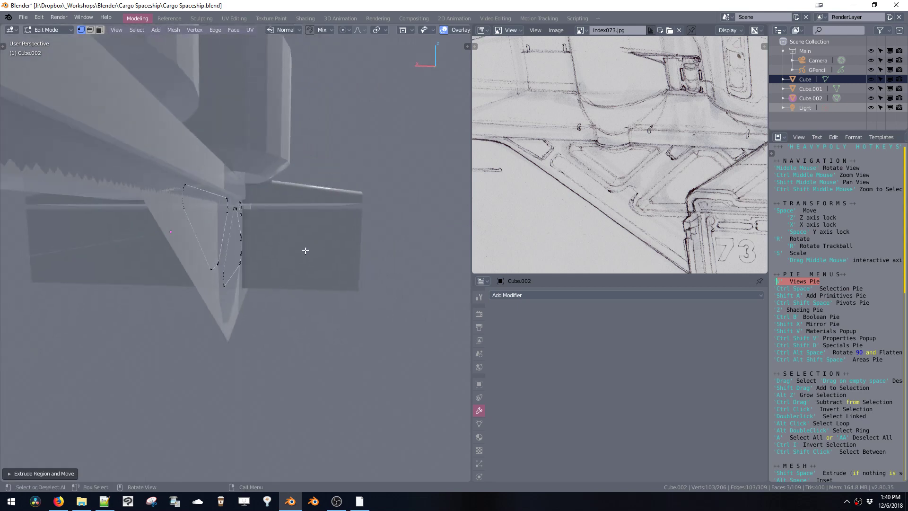
mouse_move(316, 295)
middle_down()
mouse_move(334, 283)
mouse_move(307, 286)
middle_up()
key(space)
key(x)
click(322, 294)
key(Tab)
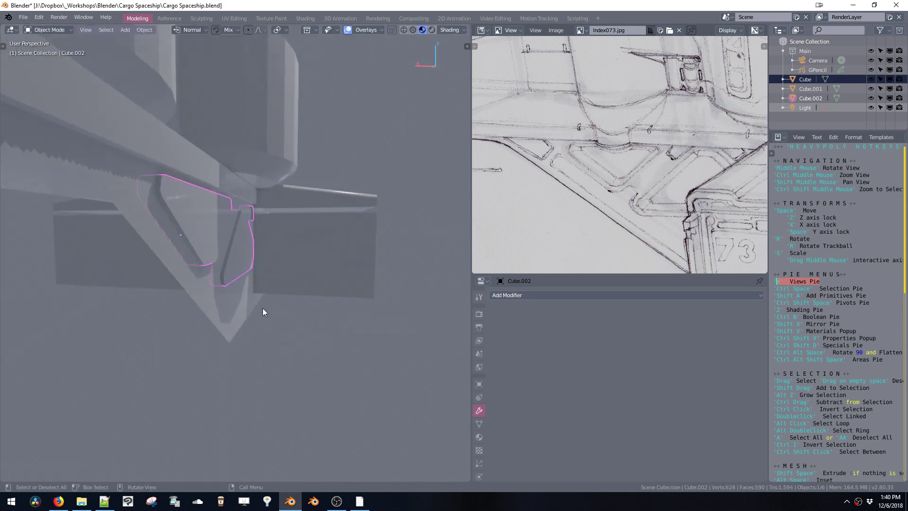
Select the side panel's whole mesh and extrude its faces along their normals to give the panel thickness.
middle_drag(263, 309, 315, 303)
click(245, 304)
key(Tab)
double_click(256, 301)
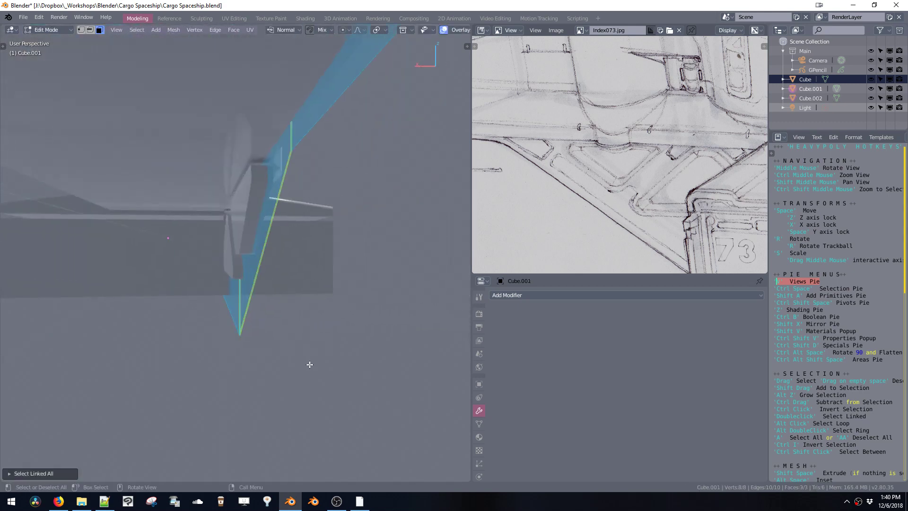
key(shift+space)
click(300, 371)
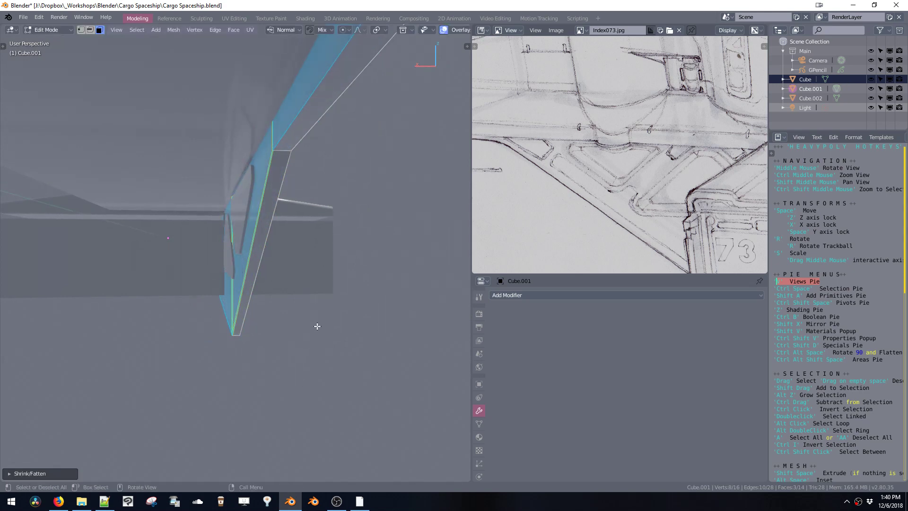
middle_drag(317, 327, 243, 324)
key(Tab)
click(259, 278)
key(Tab)
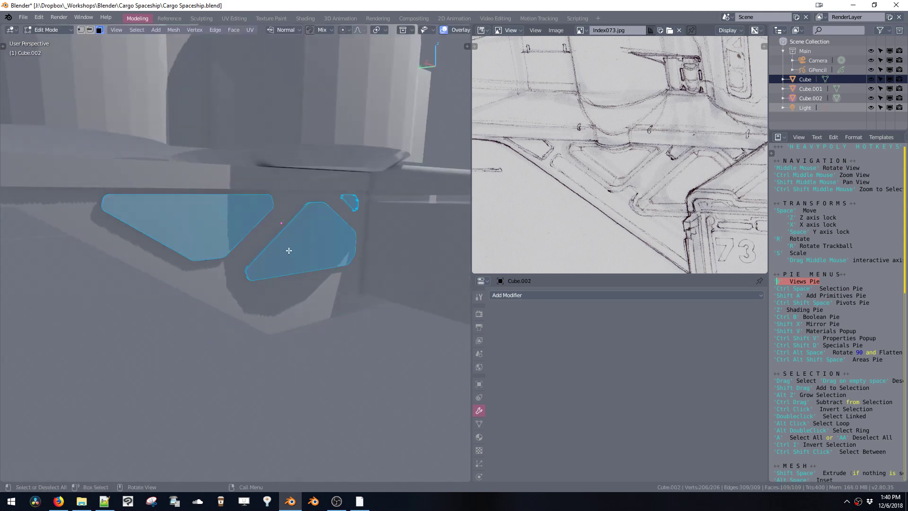
mouse_move(289, 250)
middle_down()
mouse_move(290, 283)
mouse_move(311, 219)
middle_up()
key(Tab)
key(ctrl+space)
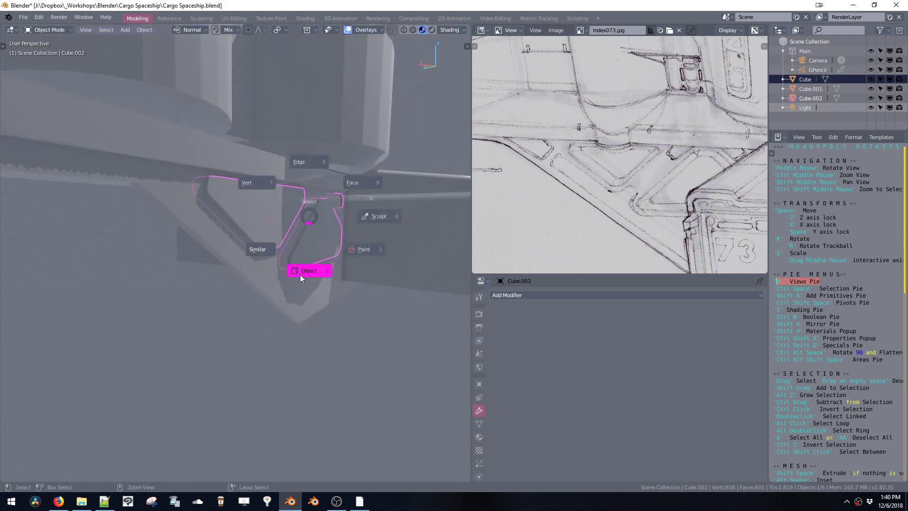
key(ctrl+space)
Select the extruded shapes and the side panel, and cut the shapes out of the panel with a Live Subtract boolean.
click(307, 259)
shift+click(282, 288)
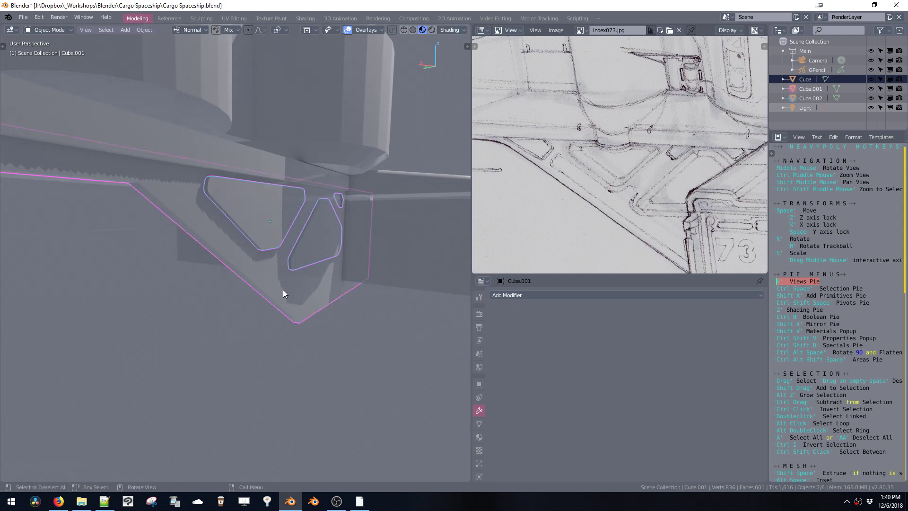
middle_drag(283, 290, 297, 262)
click(288, 268)
shift+click(277, 296)
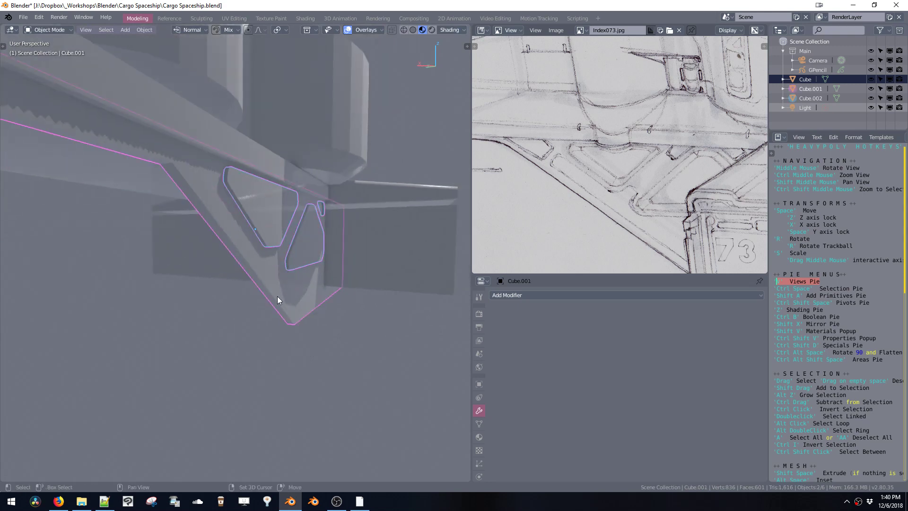
key(ctrl+b)
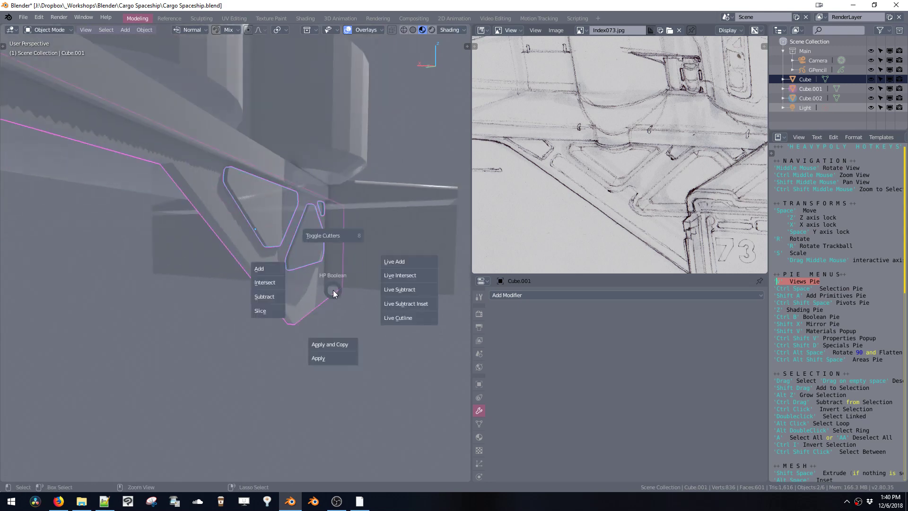
click(400, 290)
Reposition the boolean cutter object along the Z axis and along the X axis within the side panel.
middle_drag(347, 281, 314, 271)
click(298, 275)
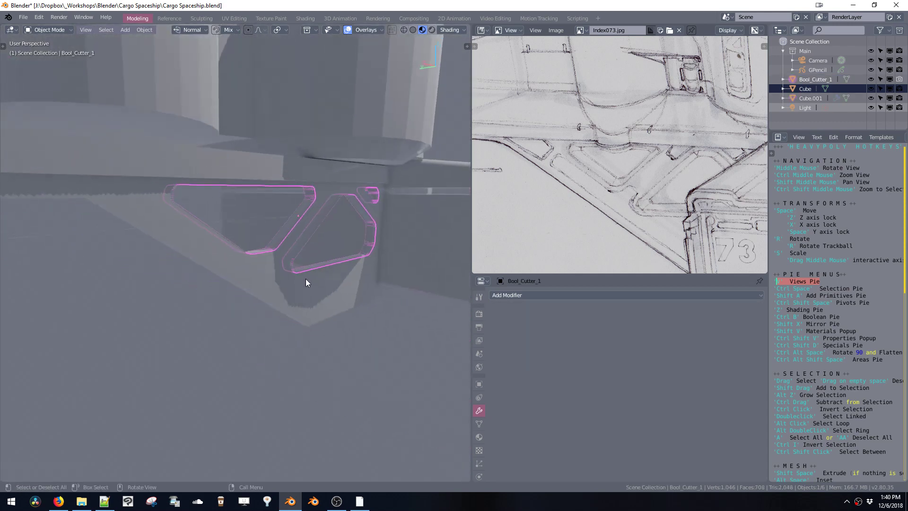
key(space)
key(z)
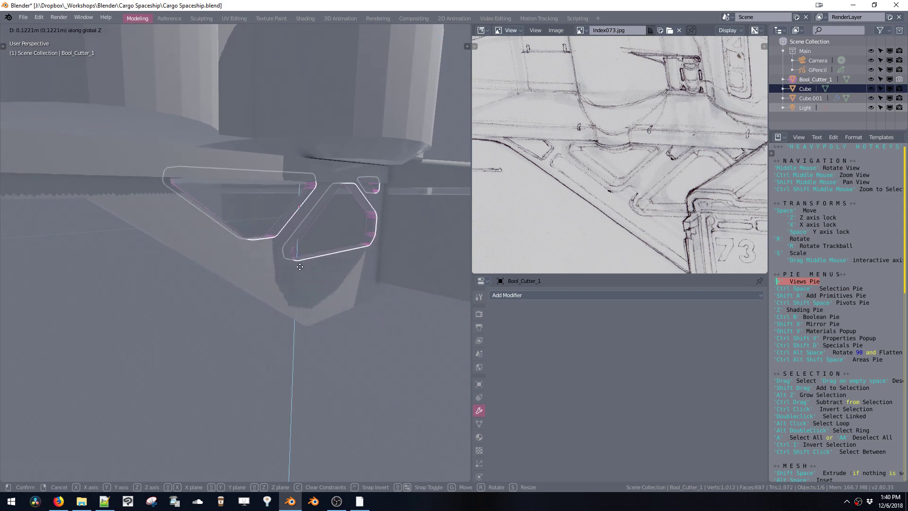
click(296, 287)
middle_drag(297, 287, 287, 269)
key(space)
key(x)
click(302, 283)
Edit the cutter's mesh in face mode and move all its geometry along X to adjust the cut in the panel.
key(ctrl+space)
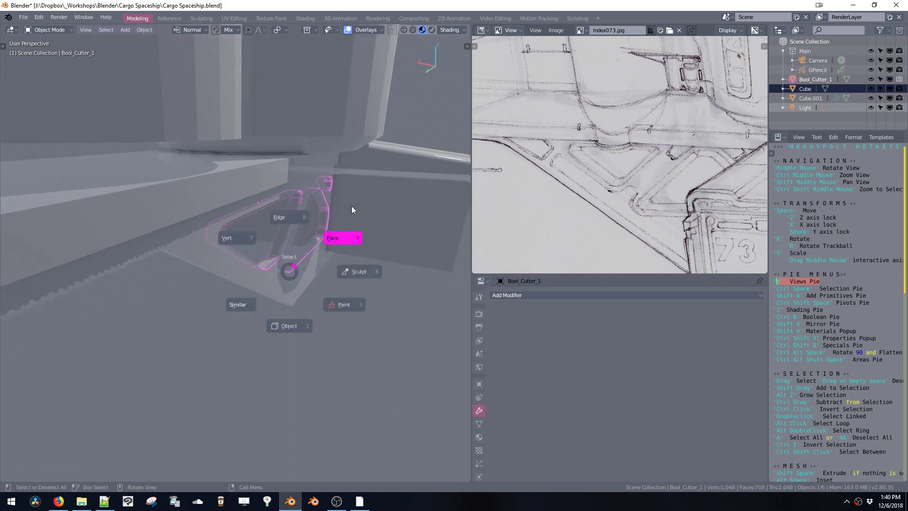
click(351, 208)
middle_drag(364, 280, 259, 251)
key(space)
key(x)
click(276, 259)
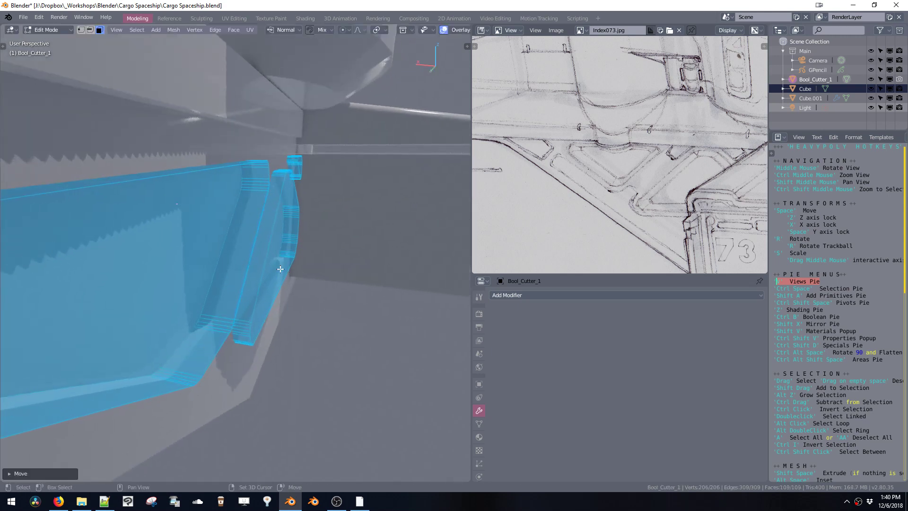
key(space)
click(260, 252)
Select the large flat end face on each of the cutter's three rounded triangular shapes.
middle_drag(259, 252, 234, 249)
drag(168, 228, 203, 251)
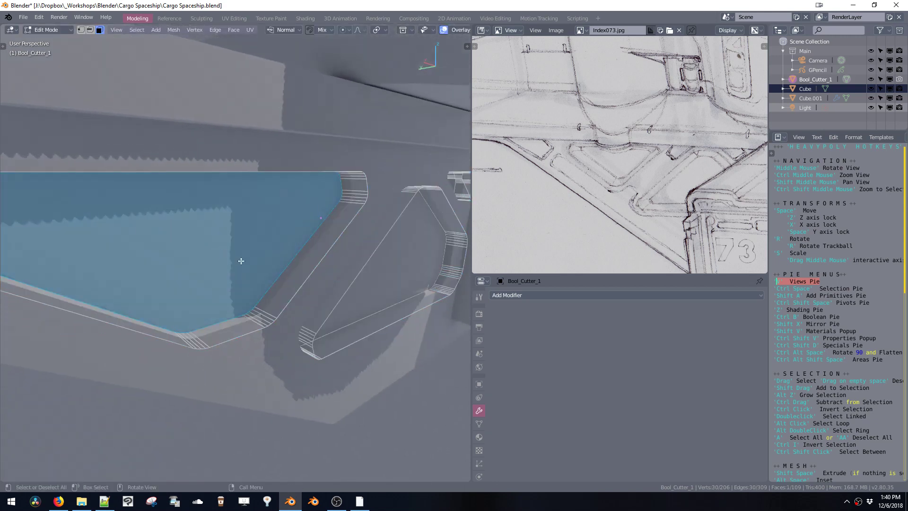
middle_drag(344, 263, 346, 259)
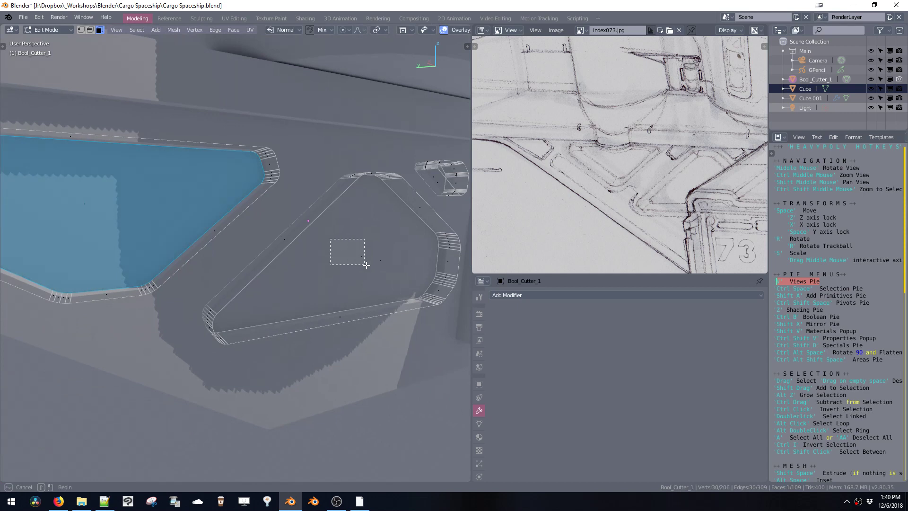
shift+click(351, 254)
middle_drag(405, 238, 357, 234)
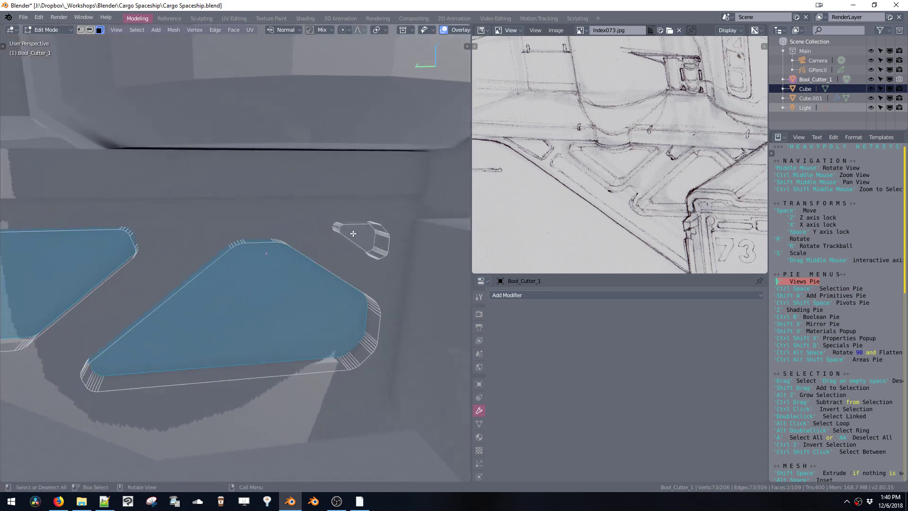
key(k)
shift+click(359, 236)
middle_drag(253, 266, 223, 290)
drag(249, 313, 249, 313)
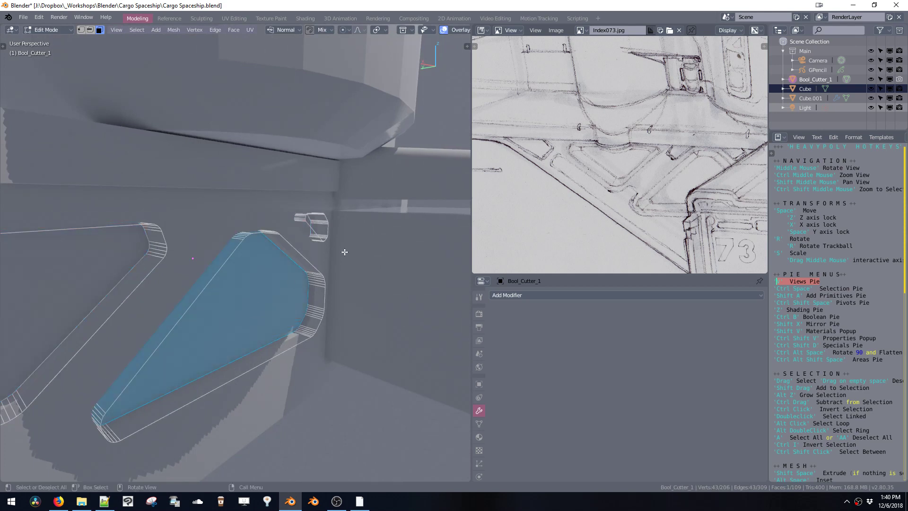
middle_drag(343, 251, 352, 239)
shift+drag(369, 219, 379, 226)
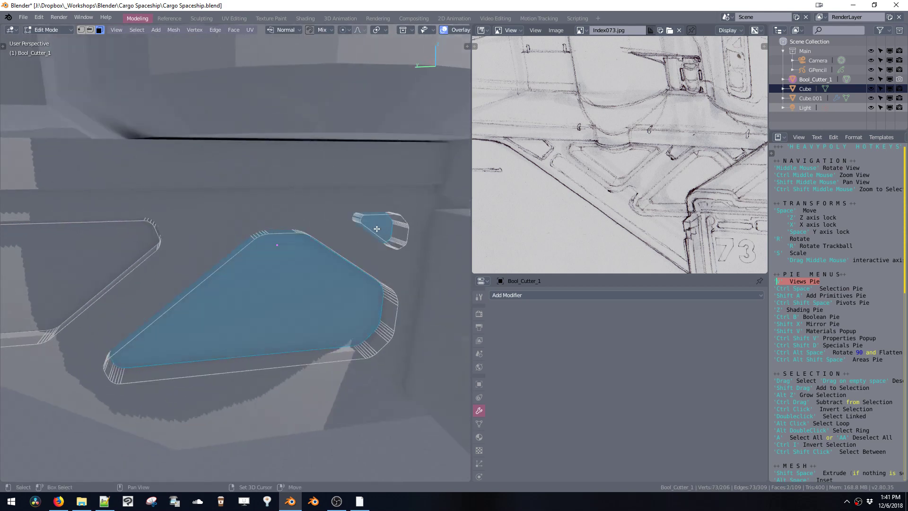
shift+middle_drag(141, 250, 321, 242)
mouse_move(184, 251)
middle_down()
mouse_move(209, 245)
mouse_move(219, 255)
mouse_move(198, 260)
middle_up()
key(b)
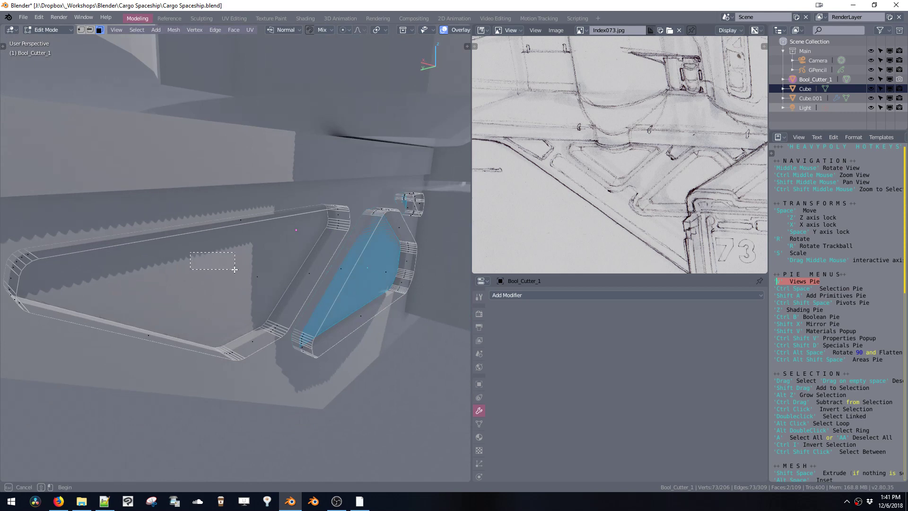
drag(235, 273, 234, 270)
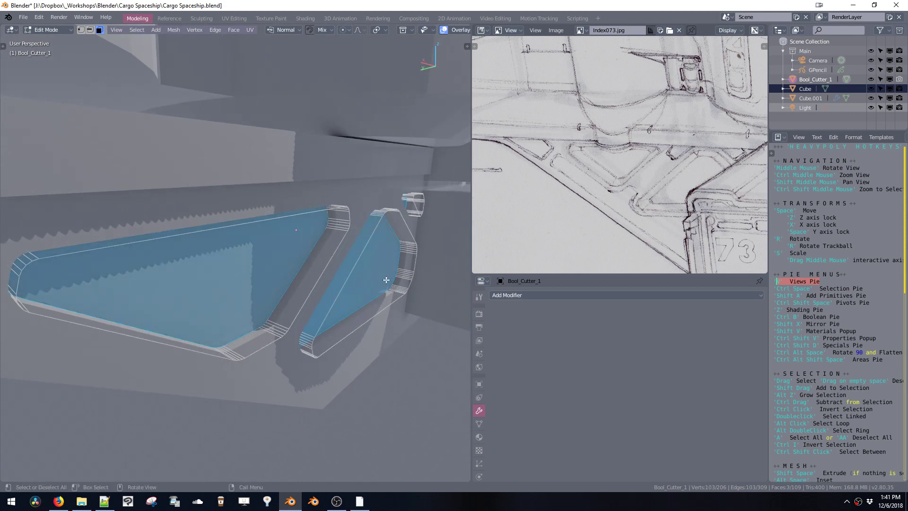
Try a wide bevel around the rims of the three selected cutter faces.
middle_drag(387, 280, 342, 291)
key(ctrl+b)
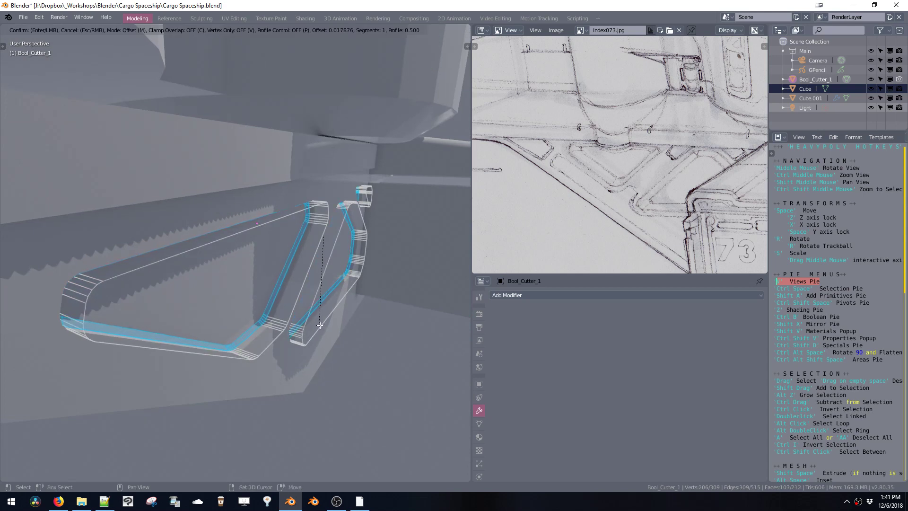
key(Escape)
key(ctrl+b)
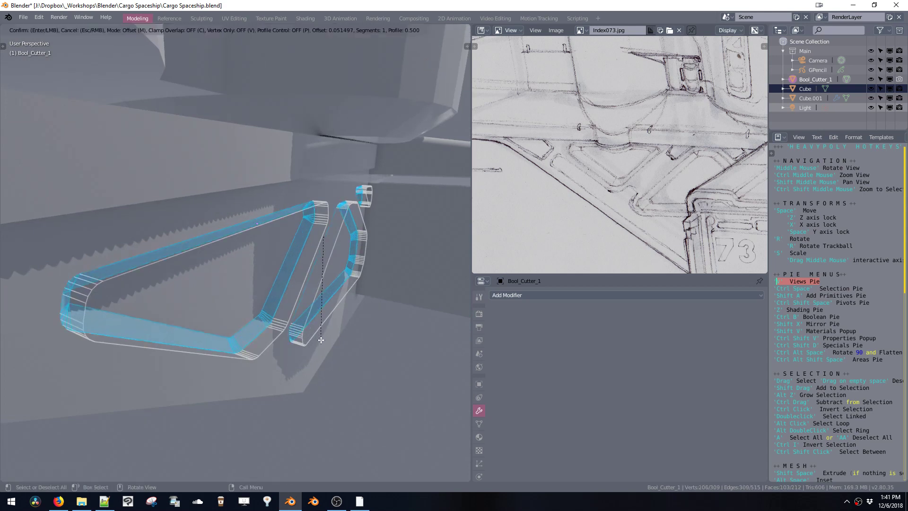
click(308, 320)
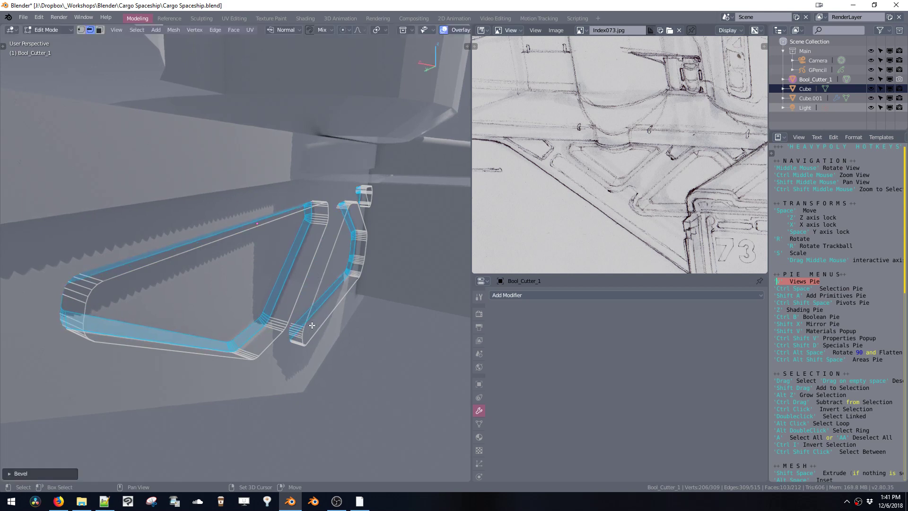
middle_drag(308, 320, 367, 234)
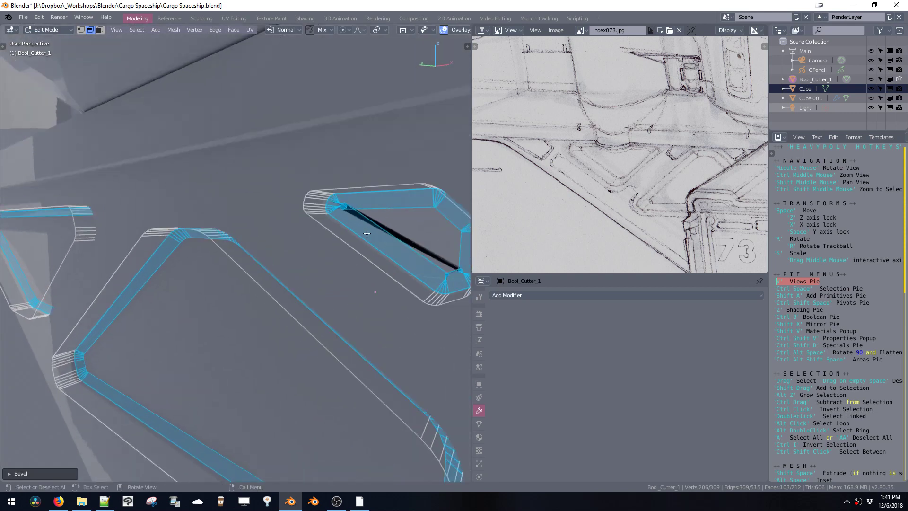
Bevel the rims of the three cutter faces narrowly, with an offset of about 0.014 m.
alt+click(348, 217)
key(ctrl+b)
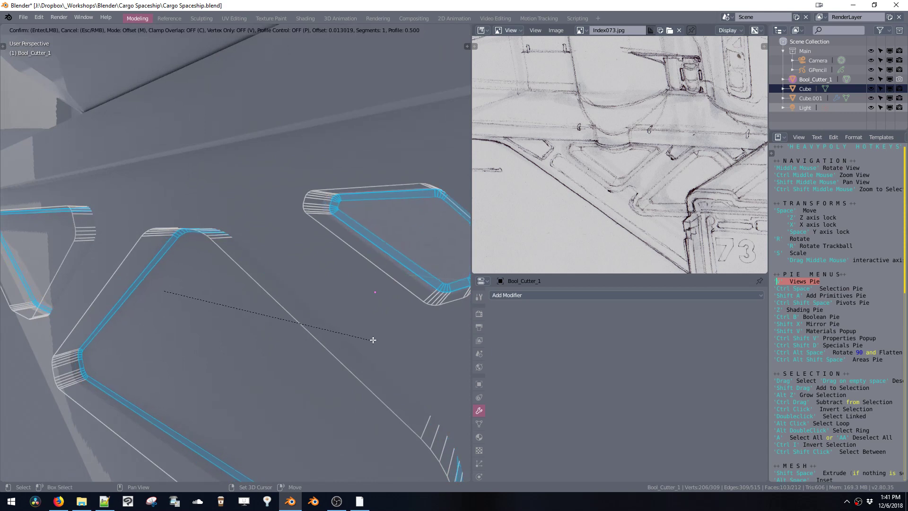
click(368, 337)
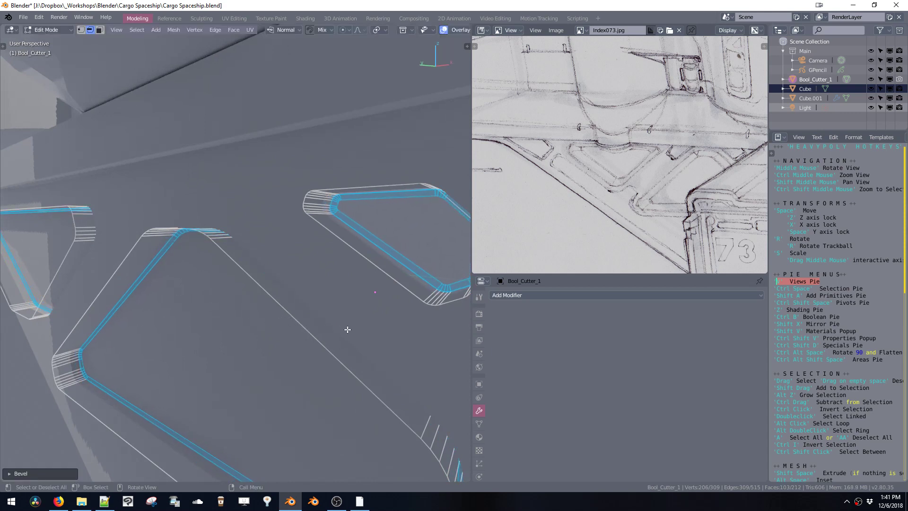
Select the flat face inside the beveled rim of all three cutter shapes.
mouse_move(347, 328)
middle_down()
mouse_move(344, 340)
mouse_move(355, 339)
middle_up()
middle_drag(401, 234, 380, 241)
click(387, 234)
drag(219, 323, 208, 361)
shift+middle_drag(90, 284, 317, 398)
shift+click(162, 253)
Try to scale down the three selected cutter faces with the current pivot.
key(s)
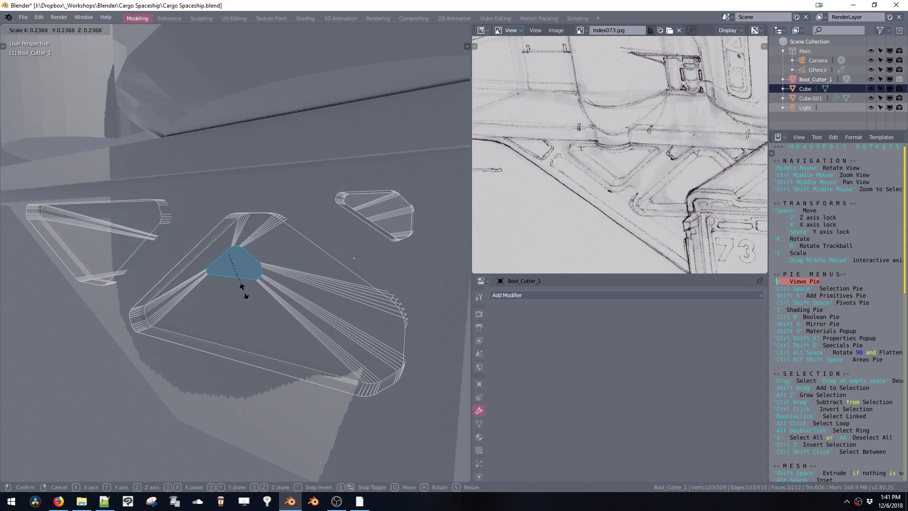
click(243, 288)
middle_drag(243, 288, 287, 308)
key(ctrl+z)
middle_drag(219, 310, 264, 264)
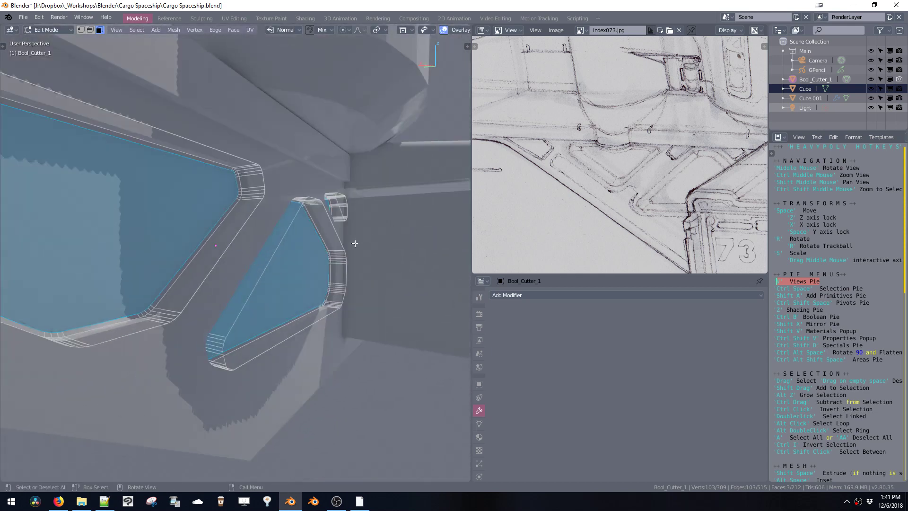
Set the pivot to individual origins and scale each selected cutter face to about 0.75.
middle_drag(355, 244, 338, 246)
key(ctrl+shift+space)
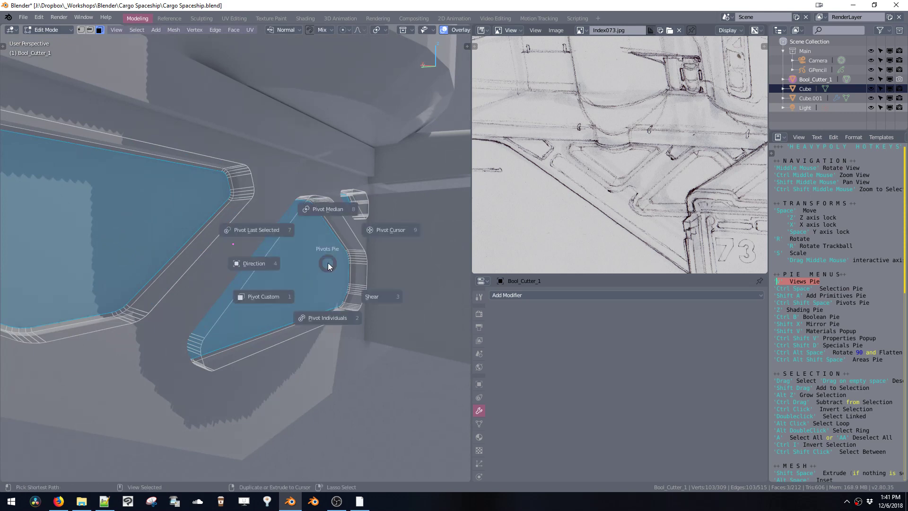
click(322, 318)
key(s)
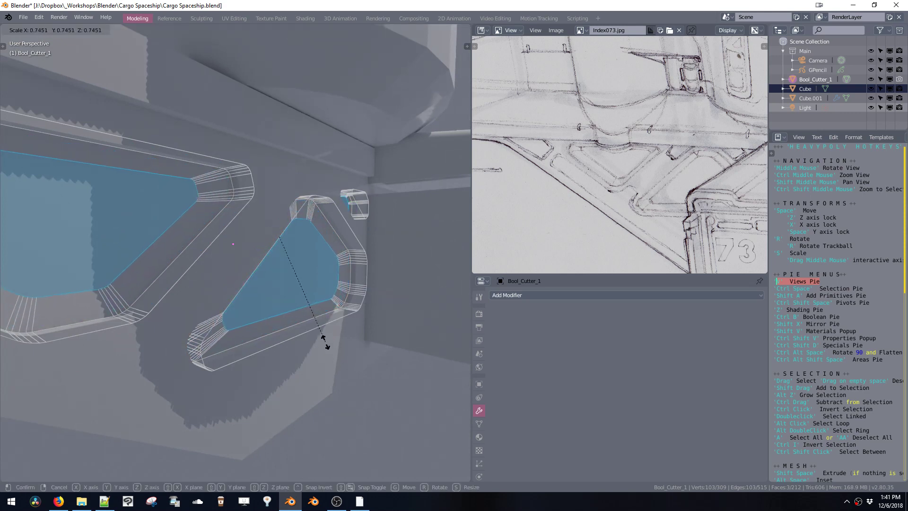
click(325, 349)
Move the three selected cutter faces about 0.05 m along X and scale each to about 0.62.
middle_drag(325, 349, 359, 337)
key(space)
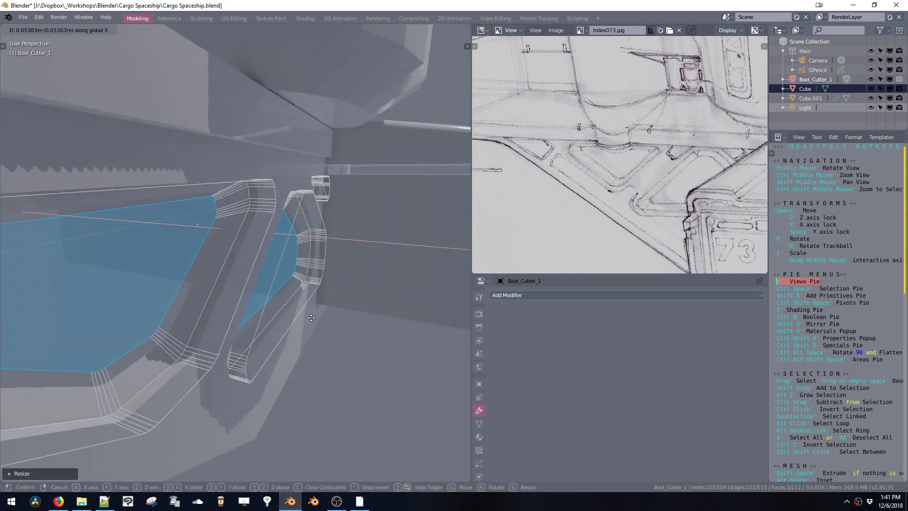
click(312, 319)
key(s)
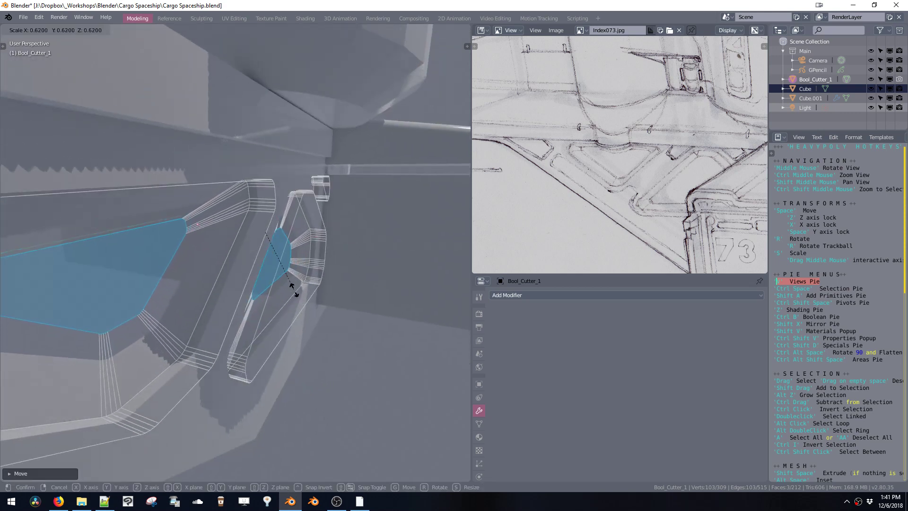
click(294, 289)
Scale each selected cutter face up by about 1.5 and shift the faces slightly along X.
middle_drag(295, 289, 287, 357)
key(s)
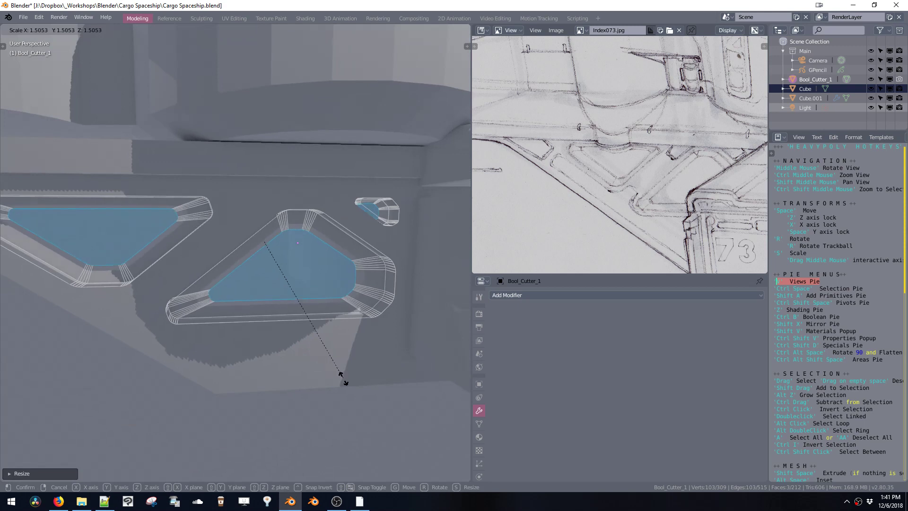
click(355, 394)
middle_drag(350, 386, 366, 351)
key(space)
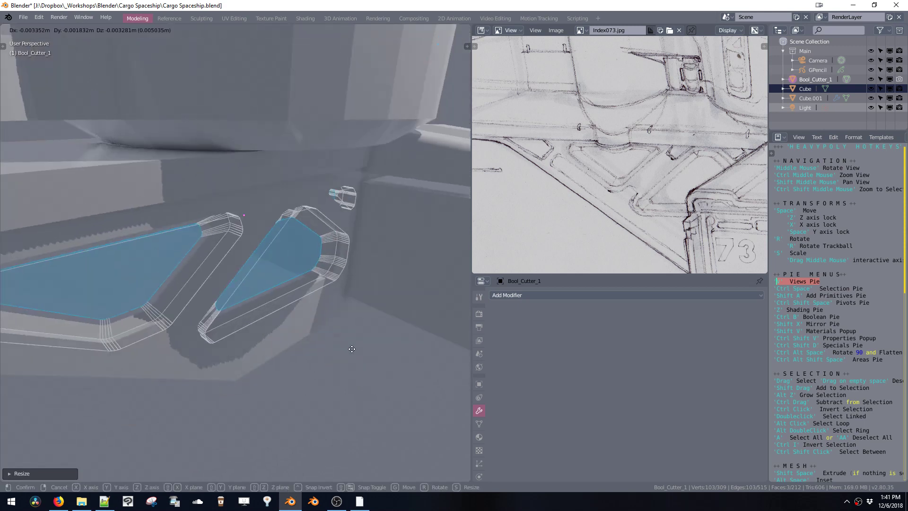
key(x)
click(352, 349)
Extrude the three cutter faces along their normals by about -0.028 m and leave the mesh editing.
key(shift+space)
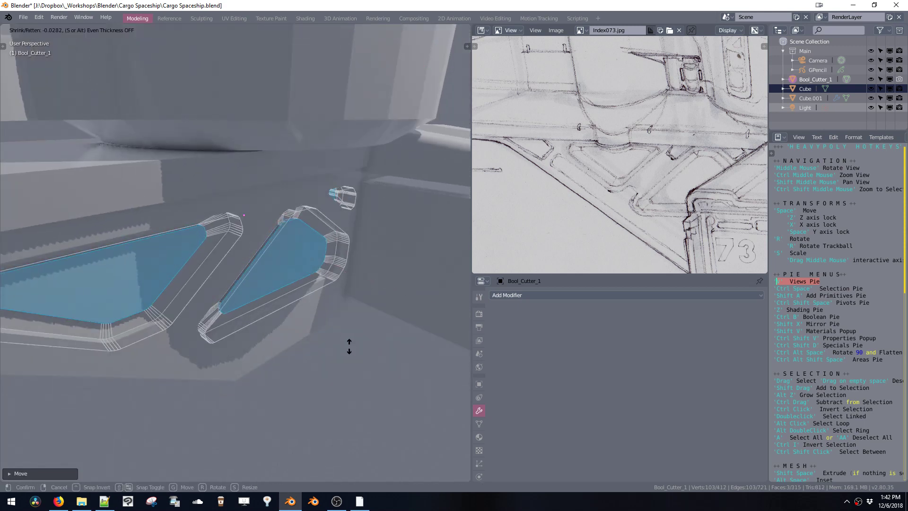
click(357, 357)
key(Tab)
Move the cutter's geometry along X in edit mode to adjust the depth of the recesses.
middle_drag(360, 361, 292, 248)
click(307, 342)
key(Tab)
key(space)
key(x)
click(286, 289)
key(Tab)
Select the side panel's edge at its upper bend and bevel it into a rounded transition.
click(295, 258)
key(ctrl+space)
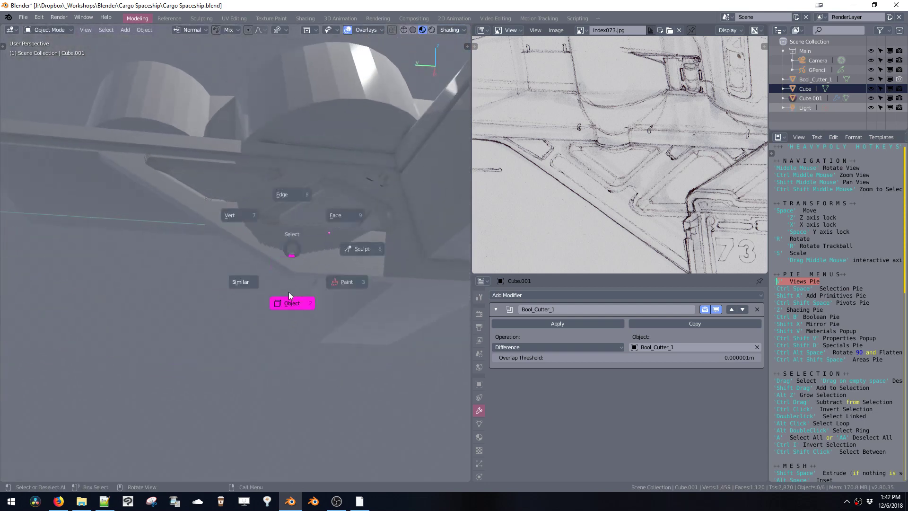
click(288, 291)
click(289, 261)
key(ctrl+space)
click(296, 207)
alt+click(293, 262)
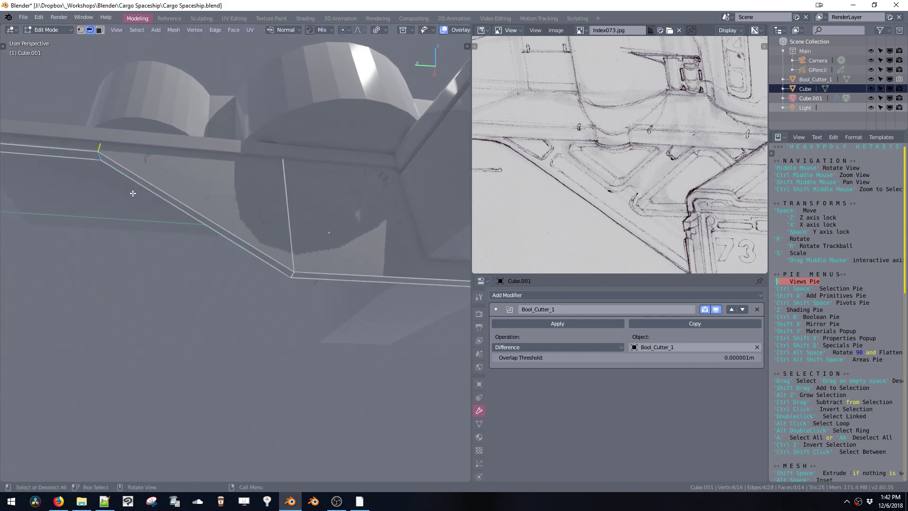
key(ctrl+b)
click(145, 274)
Bevel the panel's edge at the lower bend below the recesses to round that corner, and return to object mode.
alt+click(289, 223)
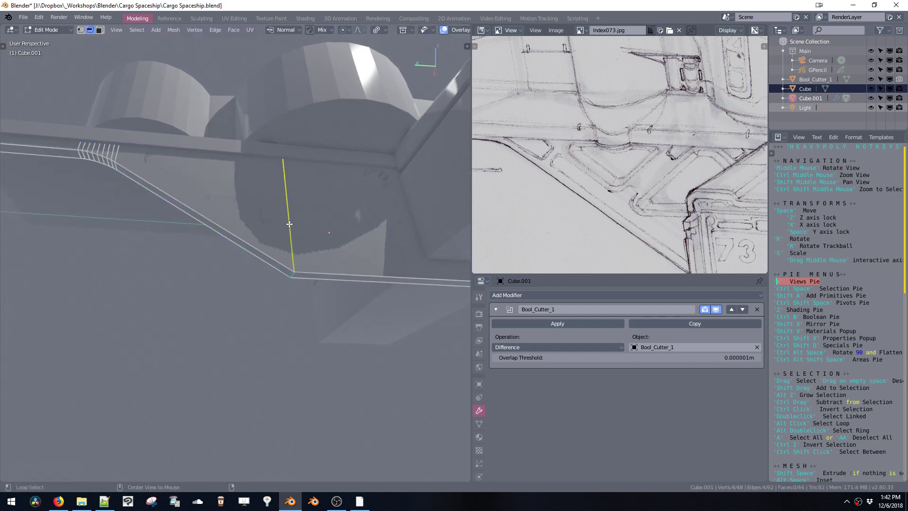
key(ctrl+b)
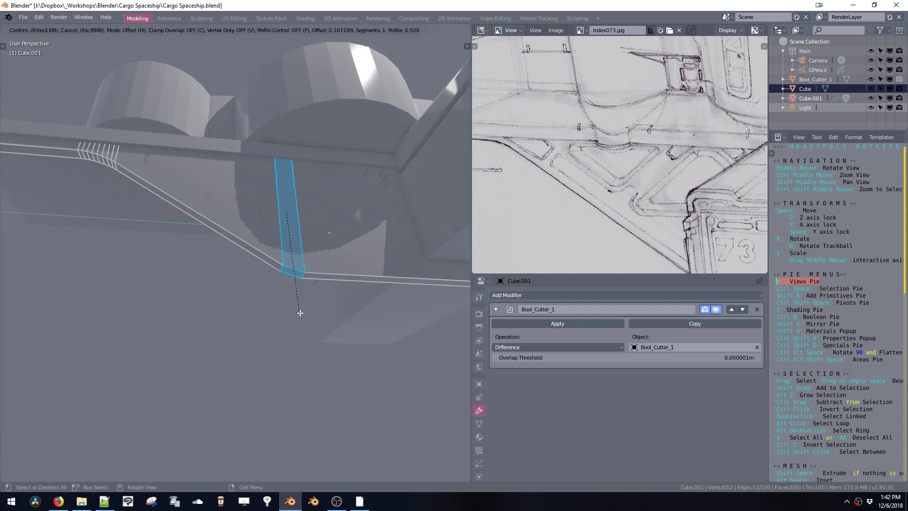
click(328, 357)
scroll(327, 308, down, 2)
key(Tab)
middle_drag(325, 286, 308, 310)
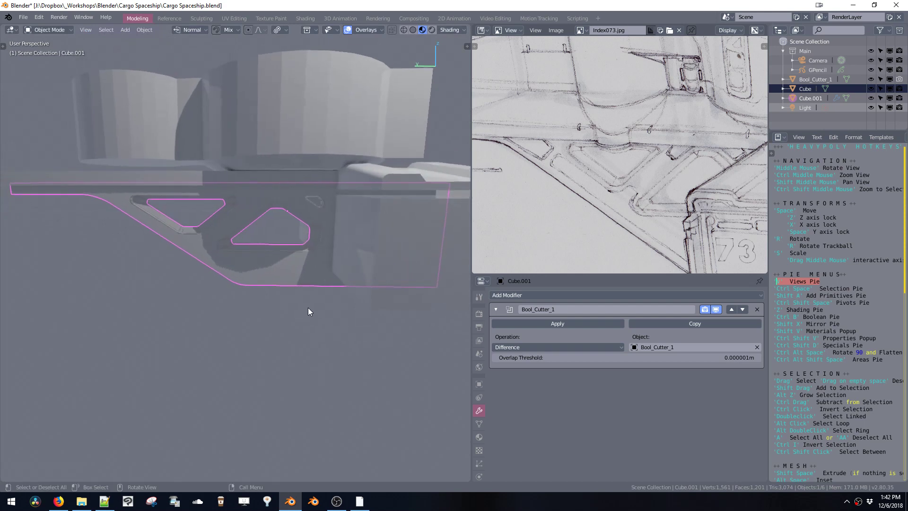
Switch to the left orthographic view and open the boolean cutter's mesh in vertex mode with everything deselected.
middle_drag(599, 223, 530, 156)
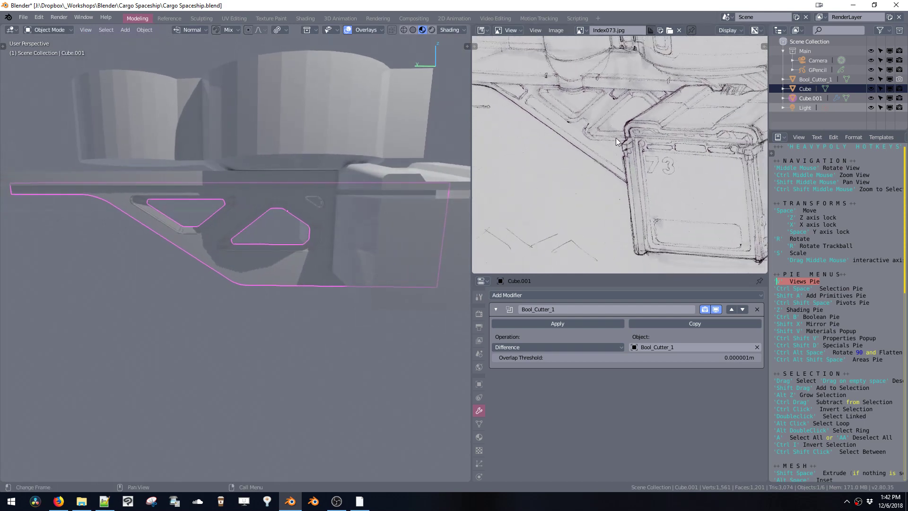
middle_drag(198, 269, 266, 220)
key(v)
key(v)
key(a)
key(a)
click(267, 228)
key(Tab)
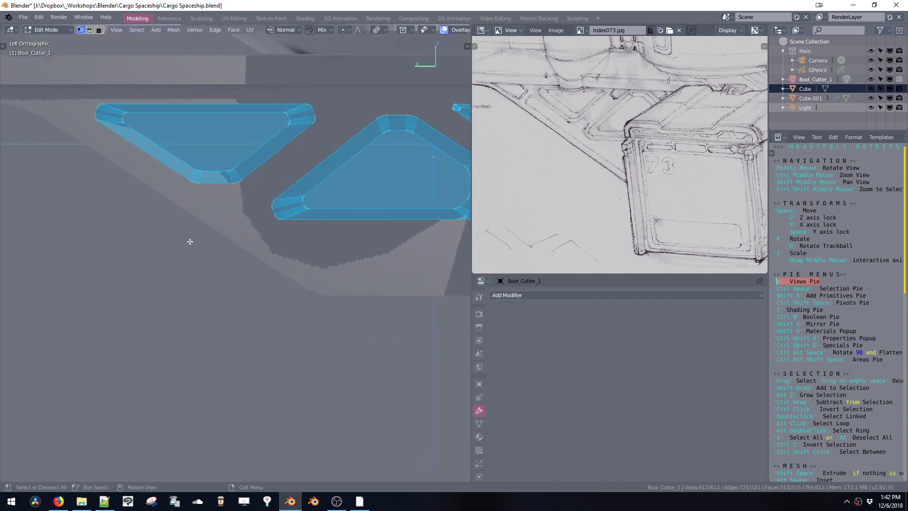
key(a)
key(a)
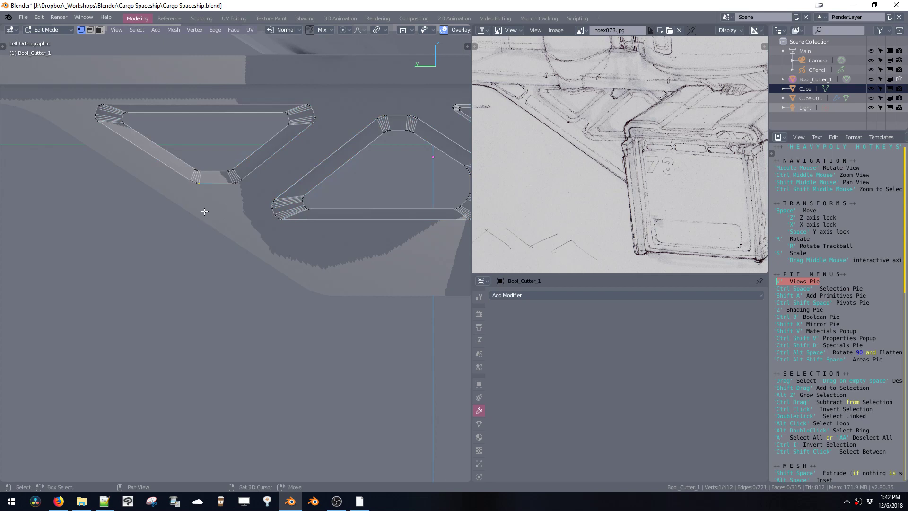
Duplicate a lower-corner vertex of the first triangle and place it in the gap between the two large triangles.
key(e)
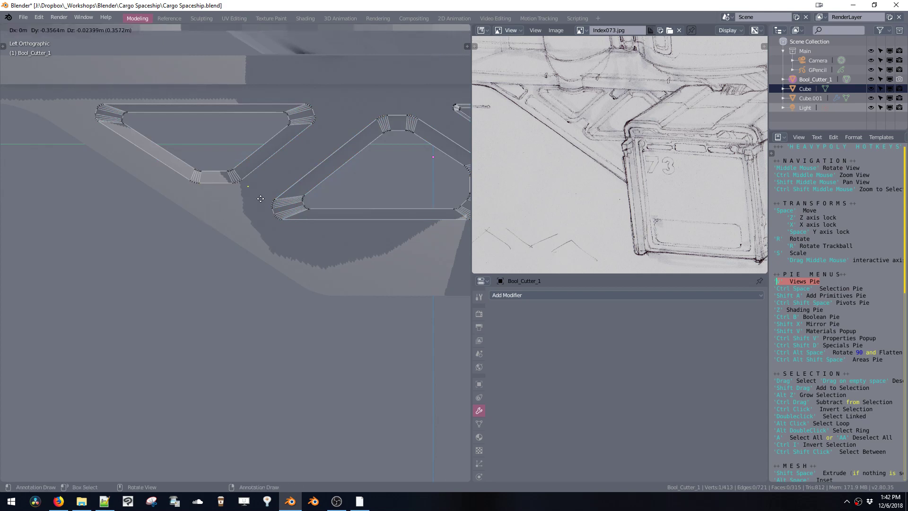
click(261, 198)
key(space)
click(264, 203)
Extrude the loose vertex of the boolean cutter into a short angled notch outline between the two large triangles.
key(shift+space)
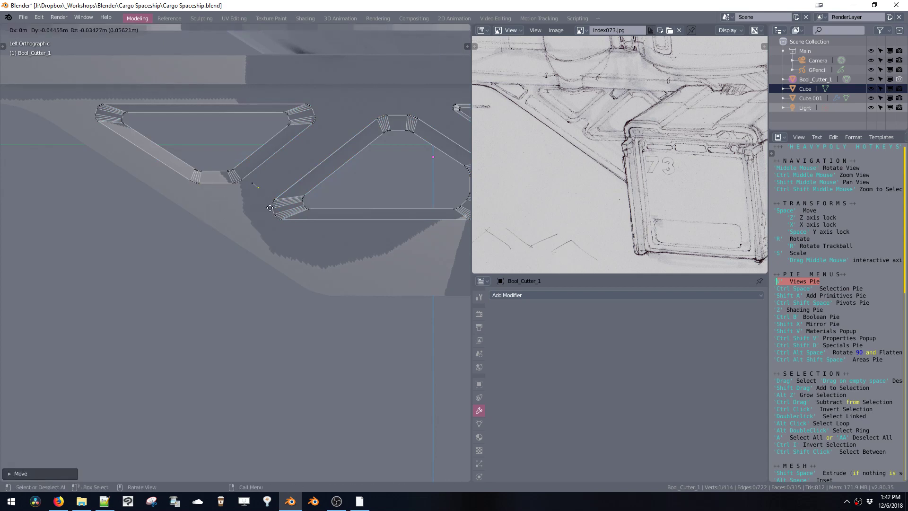
click(278, 214)
key(e)
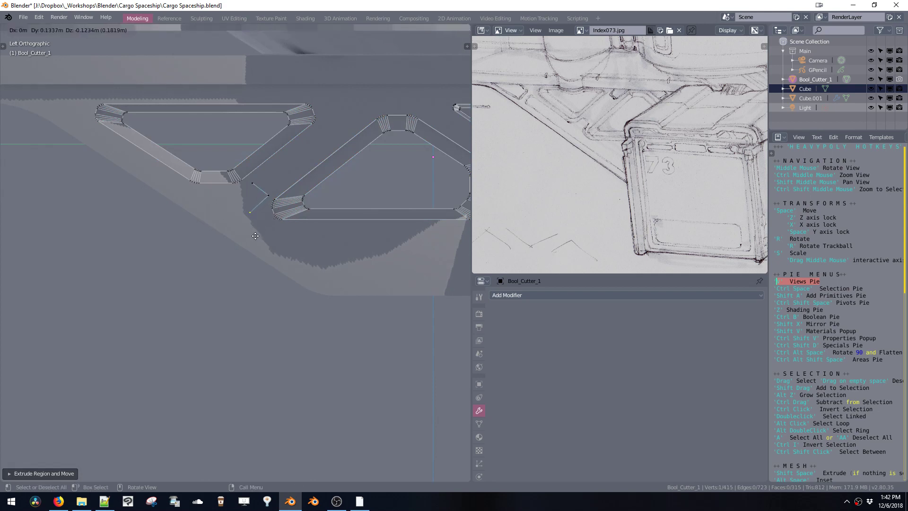
click(255, 240)
key(e)
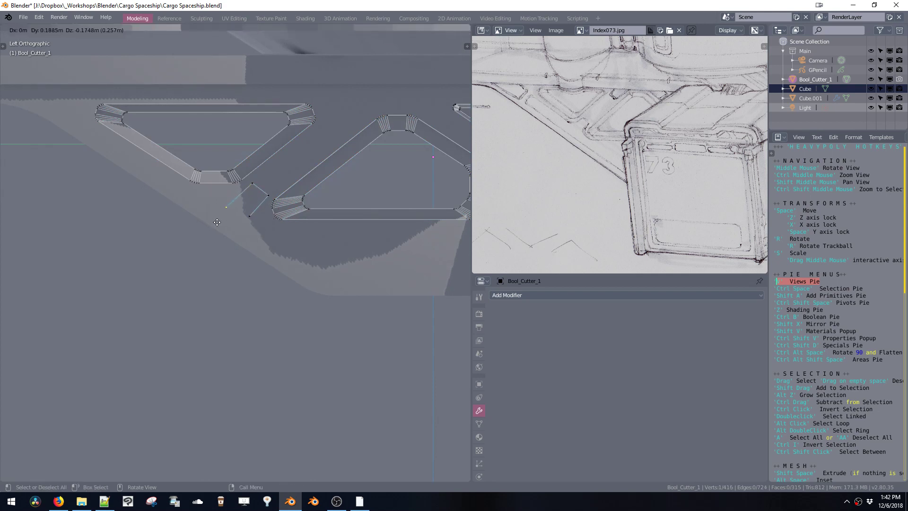
click(220, 224)
Extend the outline along the first triangle's slanted side, across to the panel's edge, and down that edge to the lower bend.
key(e)
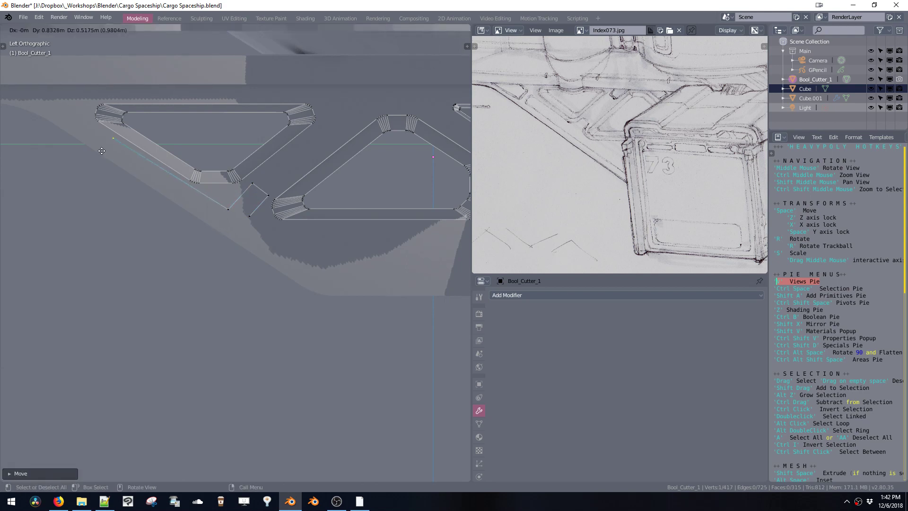
click(85, 142)
key(e)
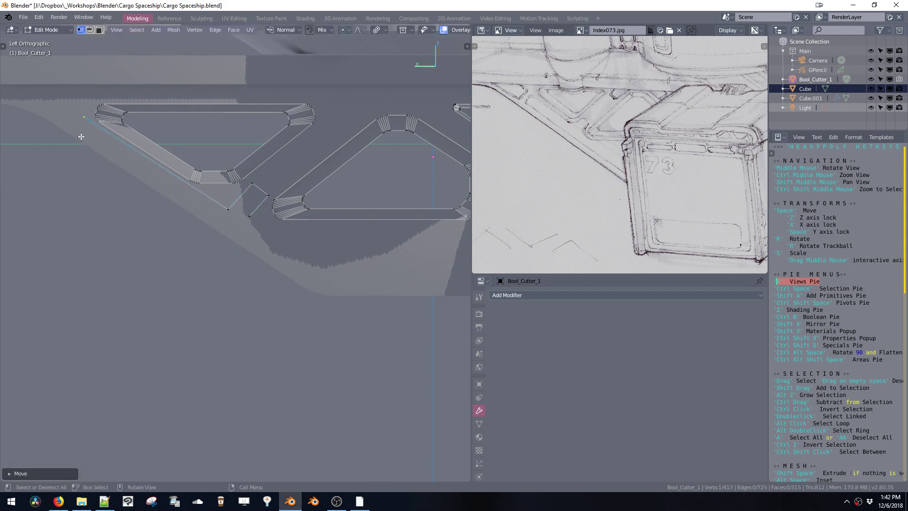
click(69, 153)
key(e)
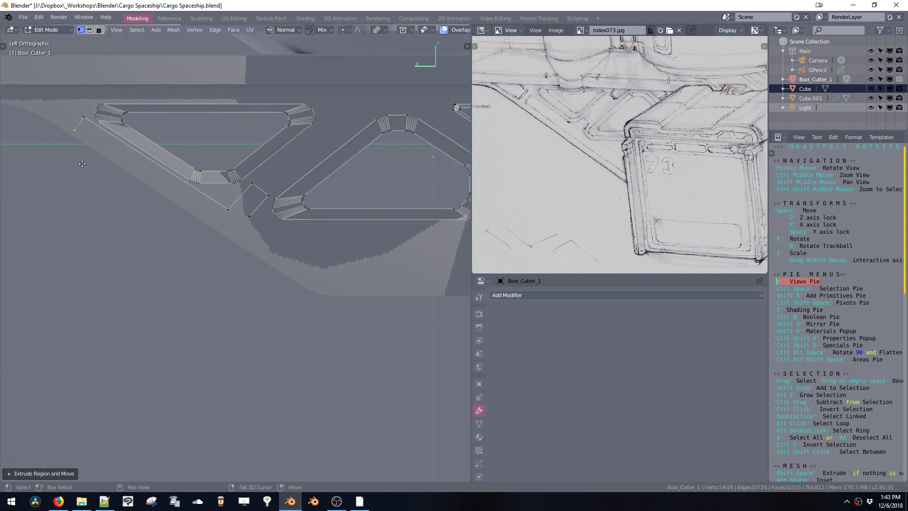
click(319, 314)
Extrude the outline along the panel's lower edge, up about 0.44 m on Z, and back on Y beneath the second triangle.
key(shift+space)
key(space)
click(527, 324)
shift+middle_drag(360, 286, 267, 264)
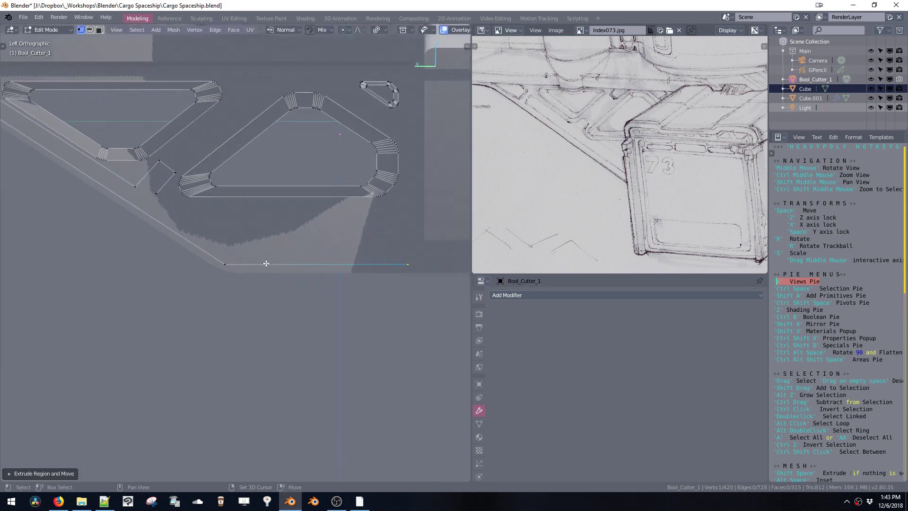
key(e)
key(z)
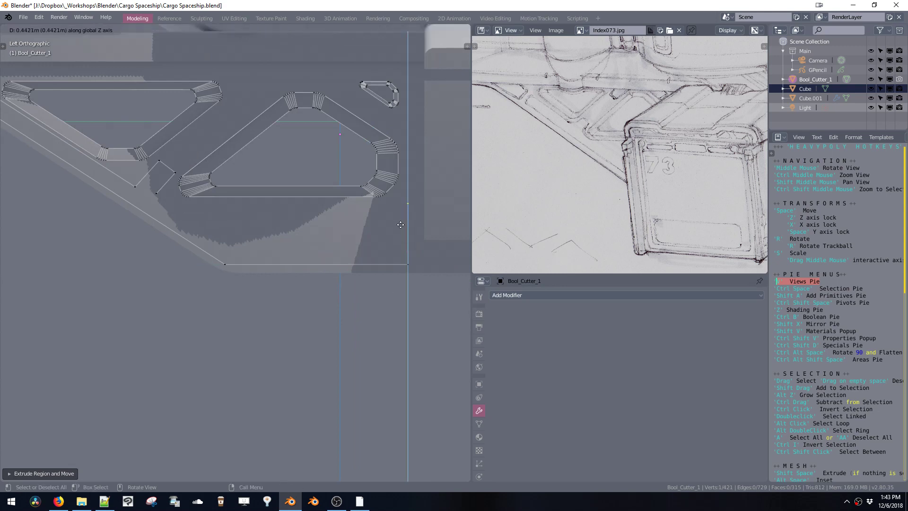
click(400, 226)
key(e)
key(space)
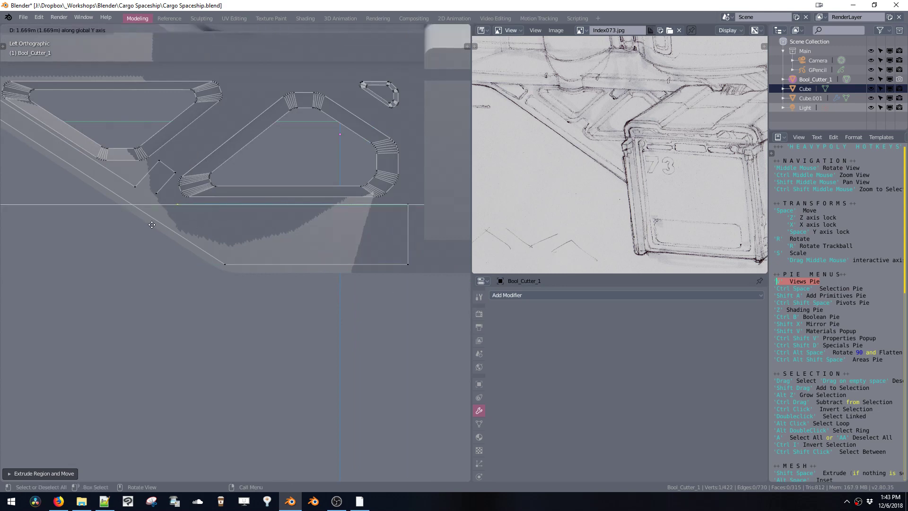
click(156, 225)
key(space)
key(space)
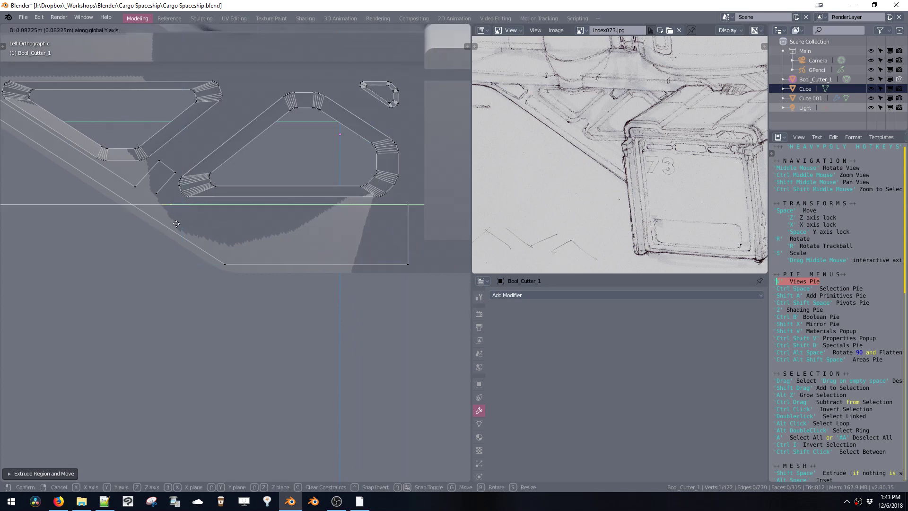
click(168, 223)
Extrude the outline's end vertex toward the notch's open end and merge the two vertices to close the outline.
key(shift+space)
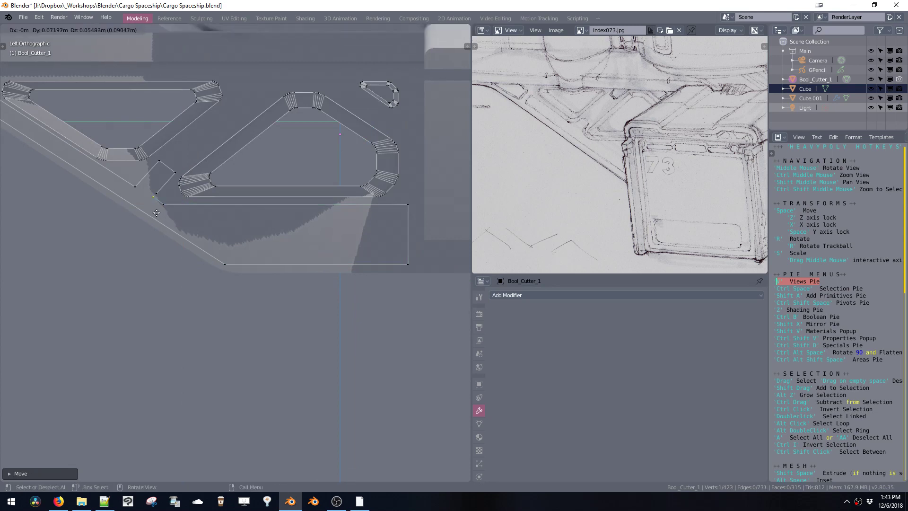
click(156, 212)
shift+click(155, 194)
key(alt+m)
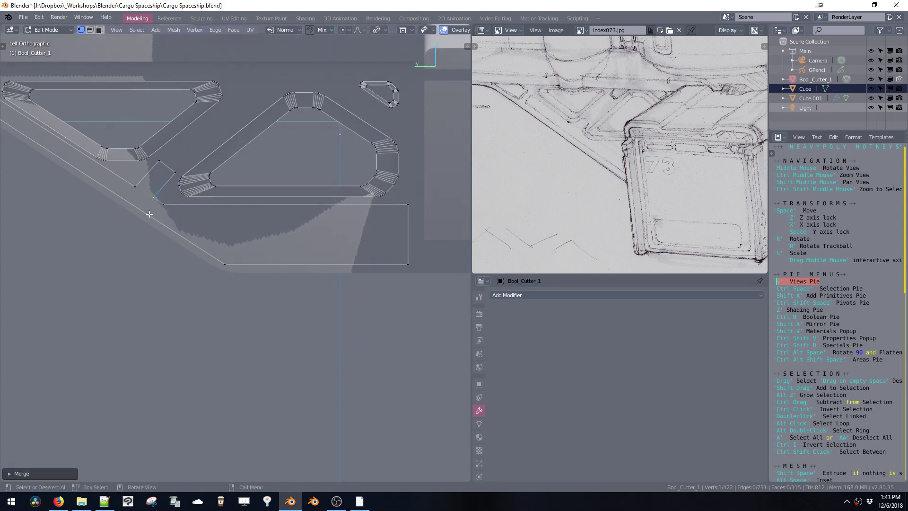
key(ctrl+z)
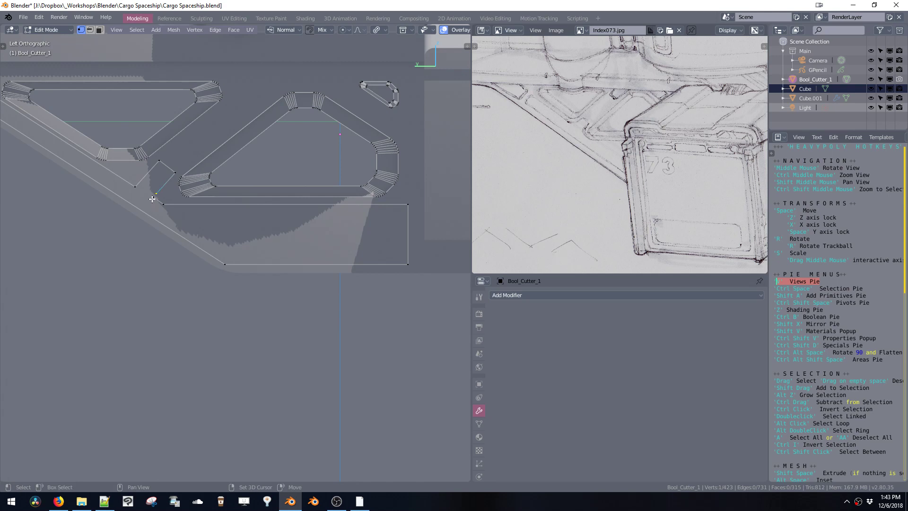
shift+middle_drag(166, 239, 160, 201)
ctrl+shift+middle_click(161, 201)
ctrl+middle_drag(161, 285, 173, 473)
ctrl+middle_drag(191, 265, 208, 326)
ctrl+middle_drag(209, 283, 218, 366)
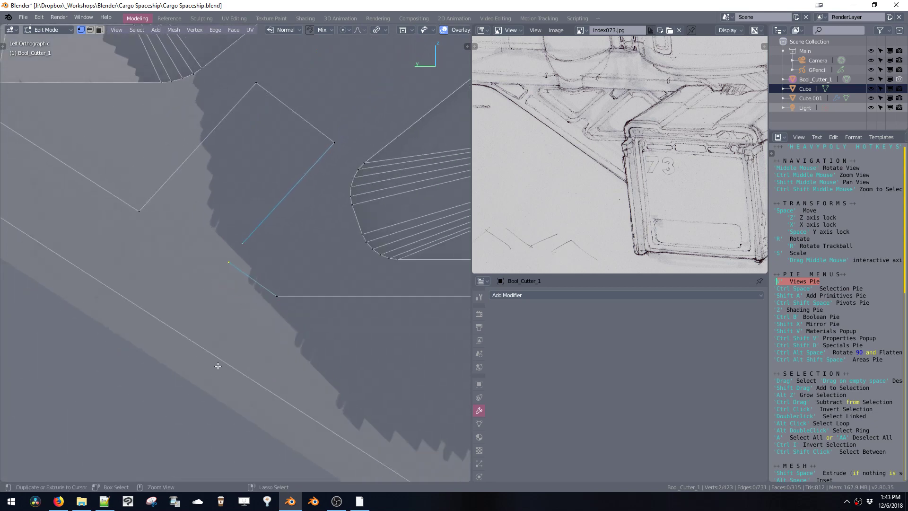
key(ctrl+j)
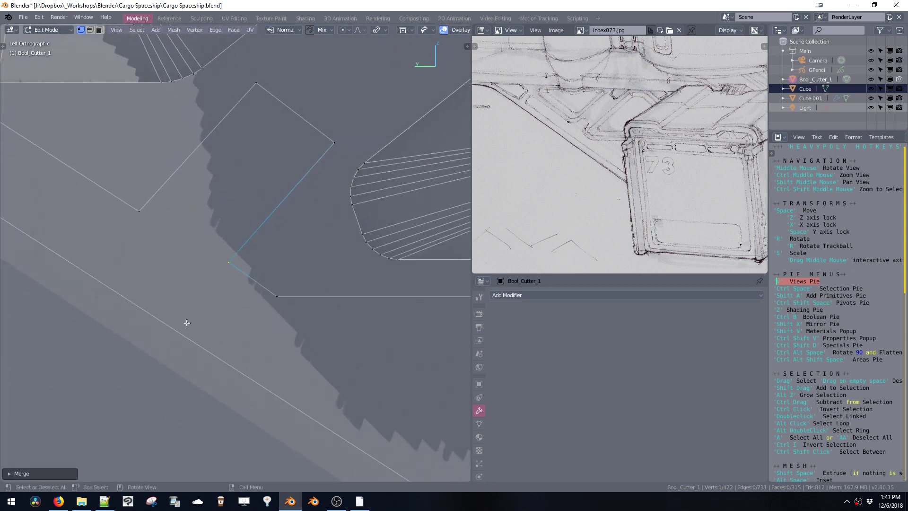
Select the whole linked outline, fill it with a face, and extrude it into a solid cutter block.
ctrl+middle_drag(277, 313, 299, 414)
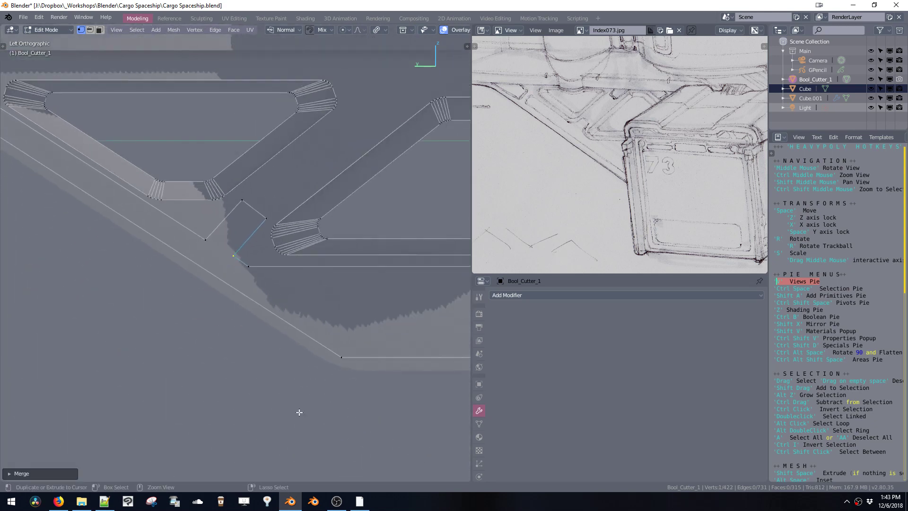
click(277, 330)
middle_drag(277, 330, 279, 287)
key(ctrl+l)
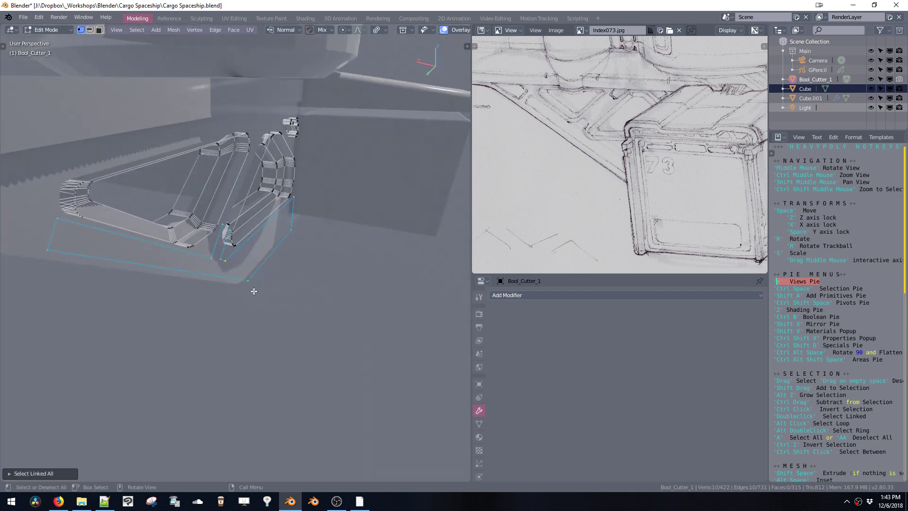
key(f)
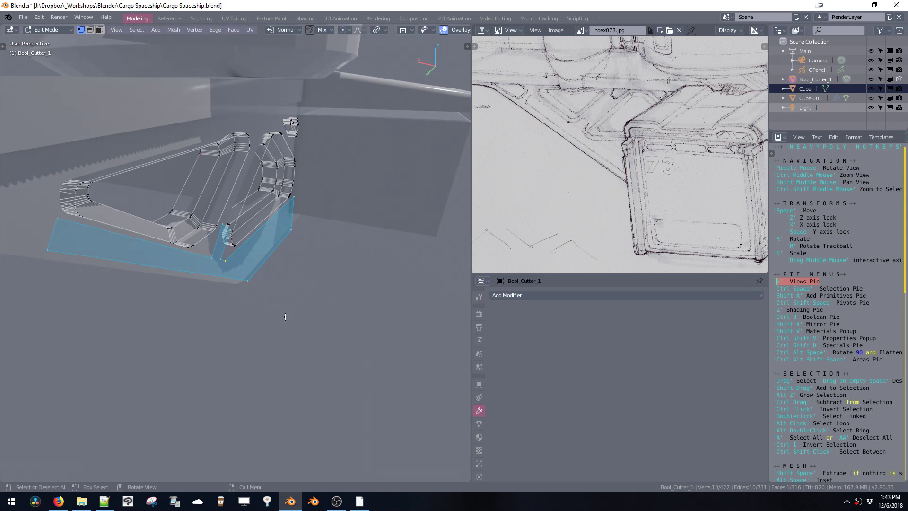
key(e)
click(270, 312)
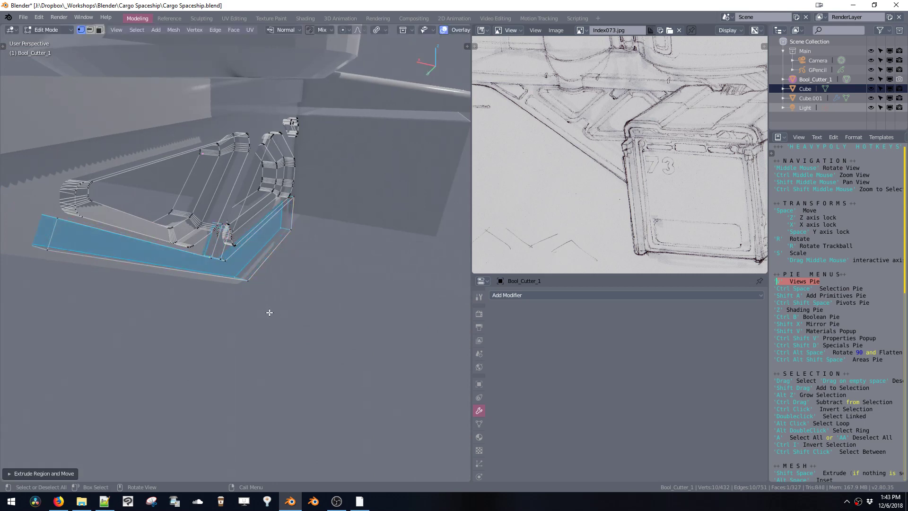
Switch to edge selection and bevel the outer corner edges of the notch between the triangles into rounded corners.
middle_drag(253, 286, 185, 287)
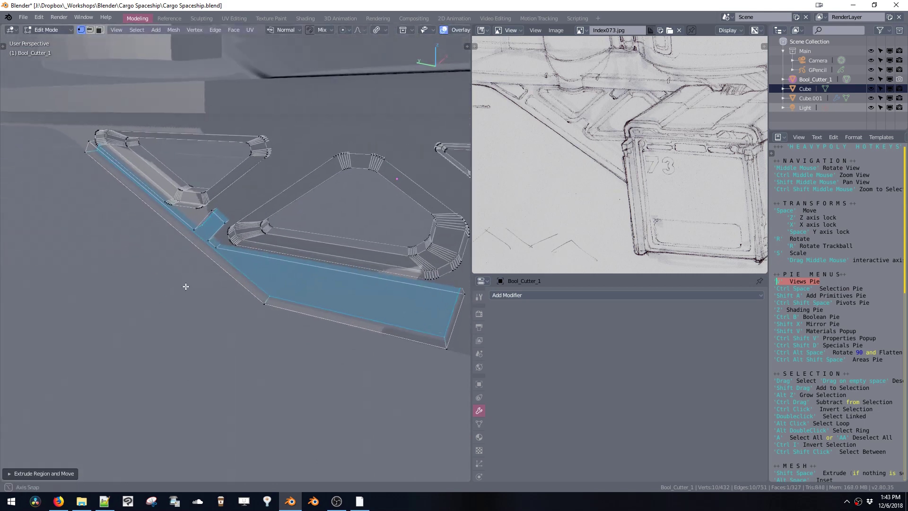
key(ctrl+space)
click(201, 226)
click(217, 209)
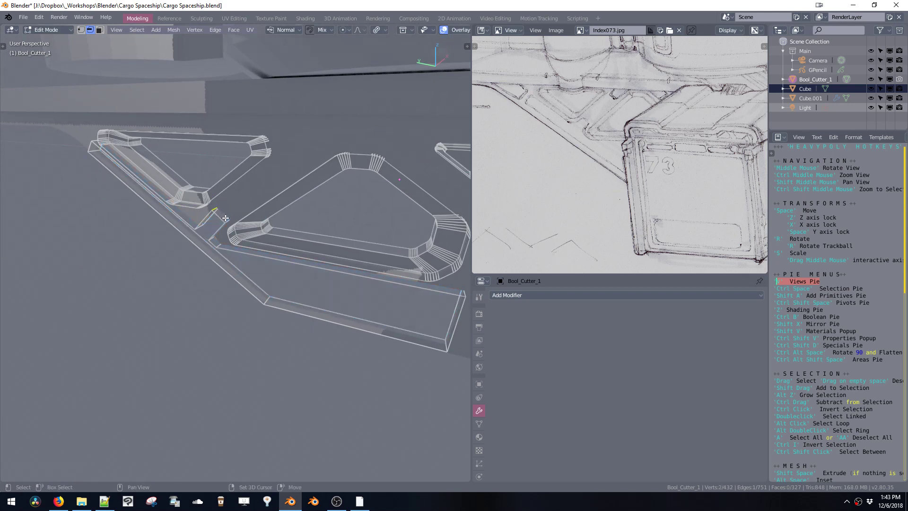
key(ctrl+b)
click(224, 300)
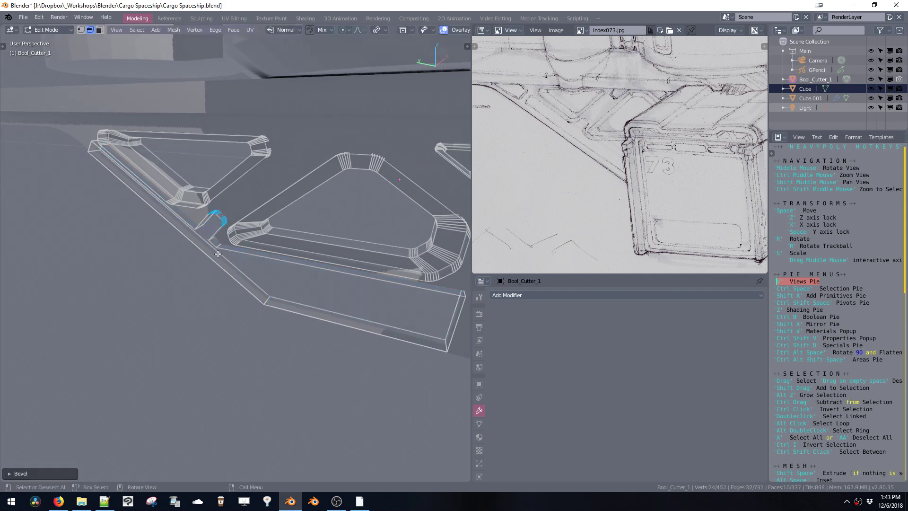
Bevel the two inner corner edges at the notch's base with 5 segments and an offset of about 0.05.
middle_drag(214, 242, 191, 245)
key(ctrl+b)
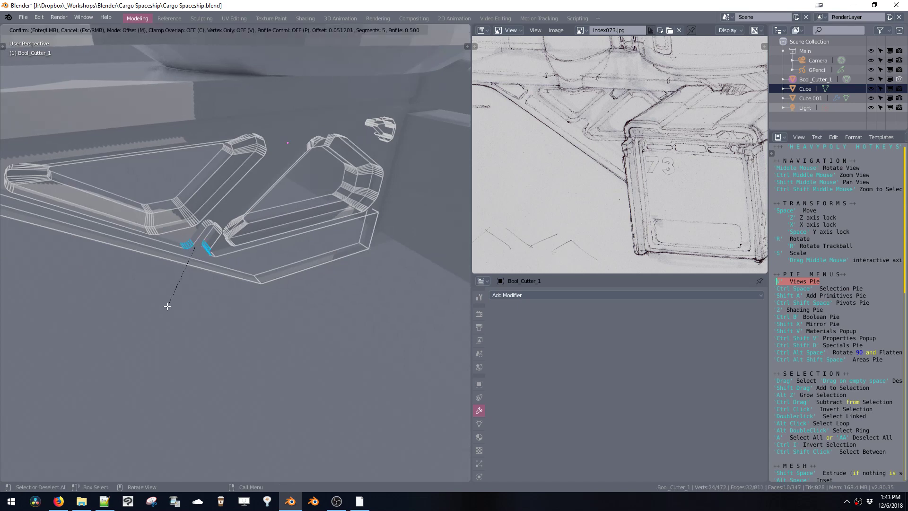
click(167, 307)
Bevel the cutter block's lower bend edge and the two corner edges at its wide end.
middle_drag(167, 307, 422, 286)
click(411, 283)
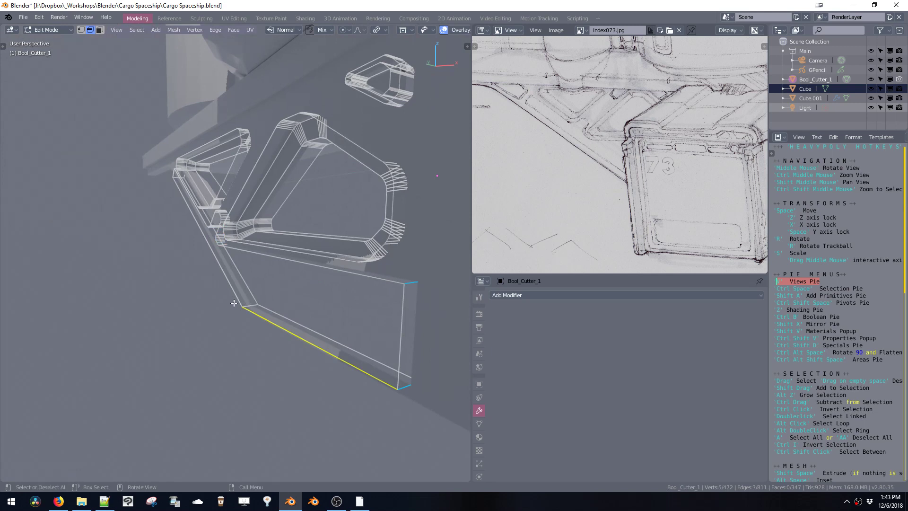
key(ctrl+b)
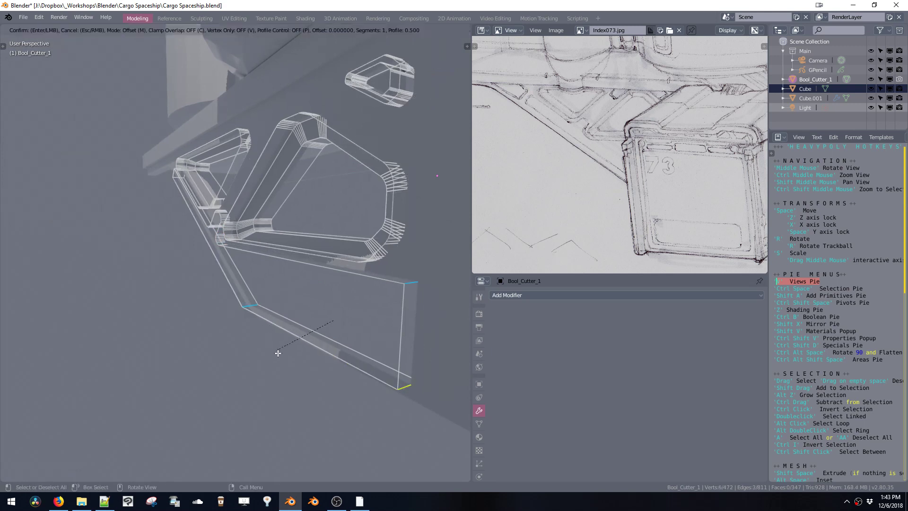
click(262, 395)
Bevel the two corner edges at the cutter block's narrow upper end and return to object mode.
middle_drag(261, 313, 174, 235)
click(161, 233)
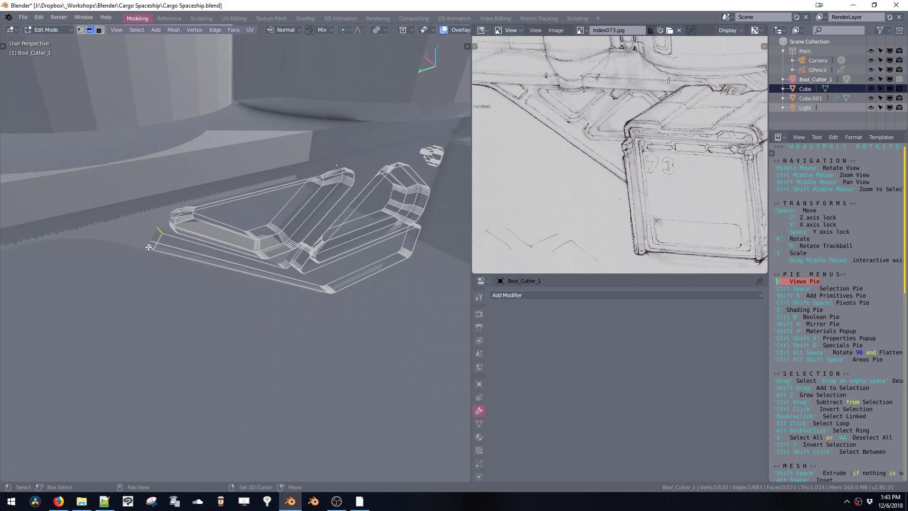
key(ctrl+b)
click(199, 301)
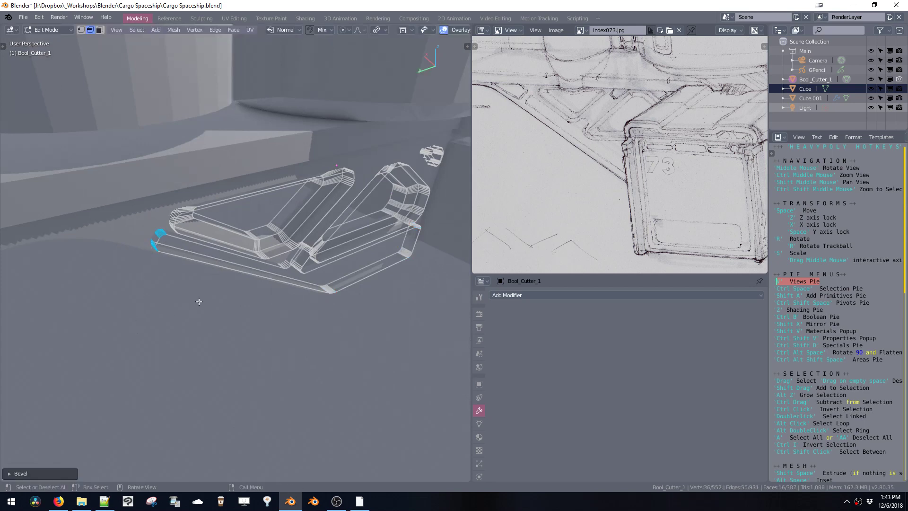
middle_drag(199, 302, 149, 271)
key(ctrl+space)
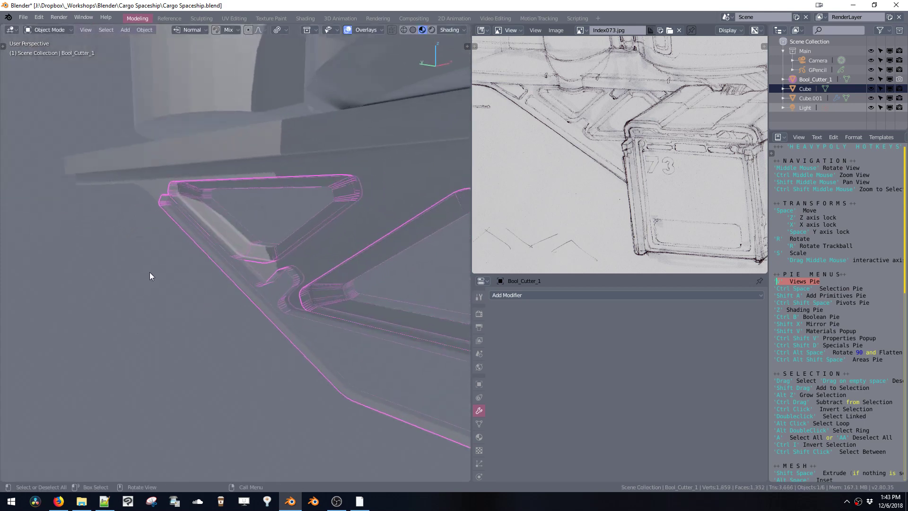
Select the entire new cutter block in face mode, make its normals consistent, and deselect it.
key(ctrl+space)
mouse_move(251, 258)
middle_down()
mouse_move(244, 290)
mouse_move(224, 308)
middle_up()
double_click(246, 291)
key(ctrl+n)
key(ctrl+z)
click(224, 309)
middle_drag(275, 337, 309, 253)
double_click(311, 279)
middle_drag(327, 285, 317, 284)
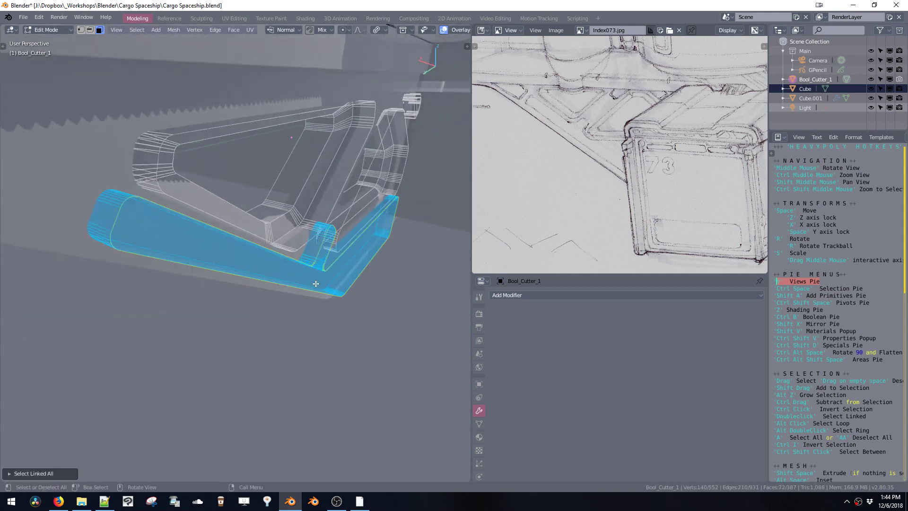
middle_drag(370, 313, 369, 326)
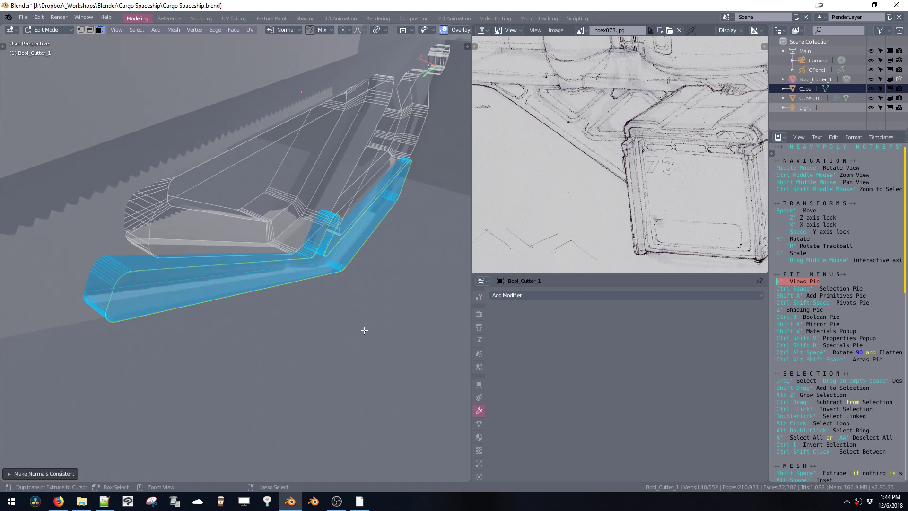
click(351, 337)
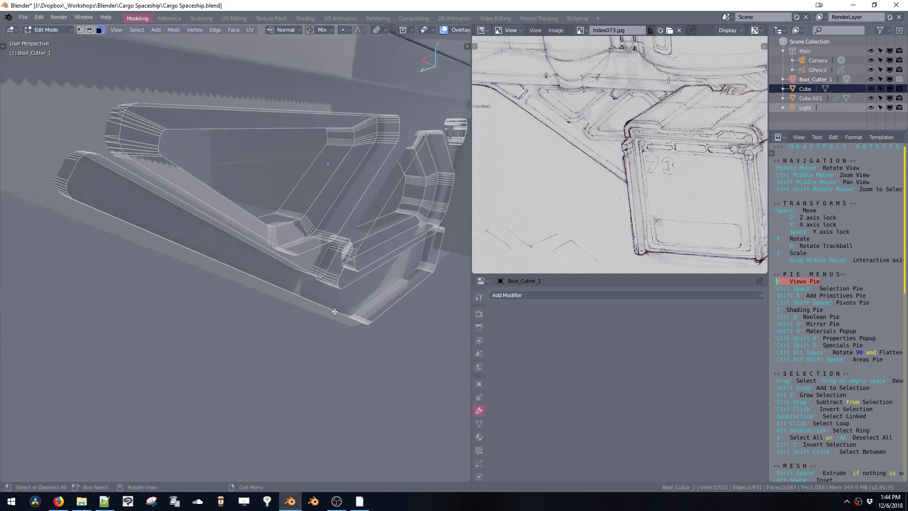
Select the whole new cutter block and move it along the X axis to adjust the recess depth.
double_click(335, 312)
middle_drag(335, 312, 330, 292)
double_click(349, 306)
key(space)
key(x)
click(370, 330)
Return to object mode, hide the boolean cutters to examine the carved recesses, and show the cutters again.
key(Tab)
key(ctrl+b)
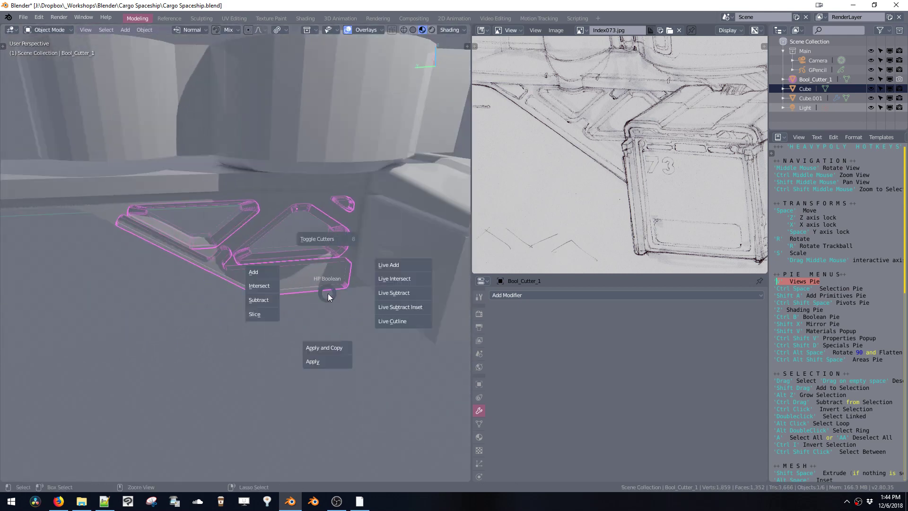
click(327, 260)
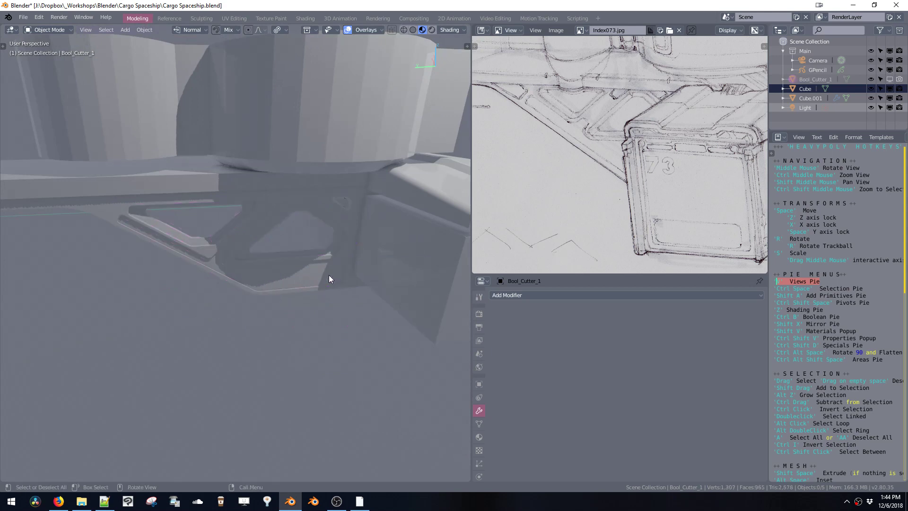
mouse_move(329, 279)
middle_down()
mouse_move(305, 253)
mouse_move(310, 249)
mouse_move(317, 270)
mouse_move(282, 313)
mouse_move(313, 263)
mouse_move(339, 274)
middle_up()
scroll(317, 272, up, 4)
key(ctrl+b)
click(331, 270)
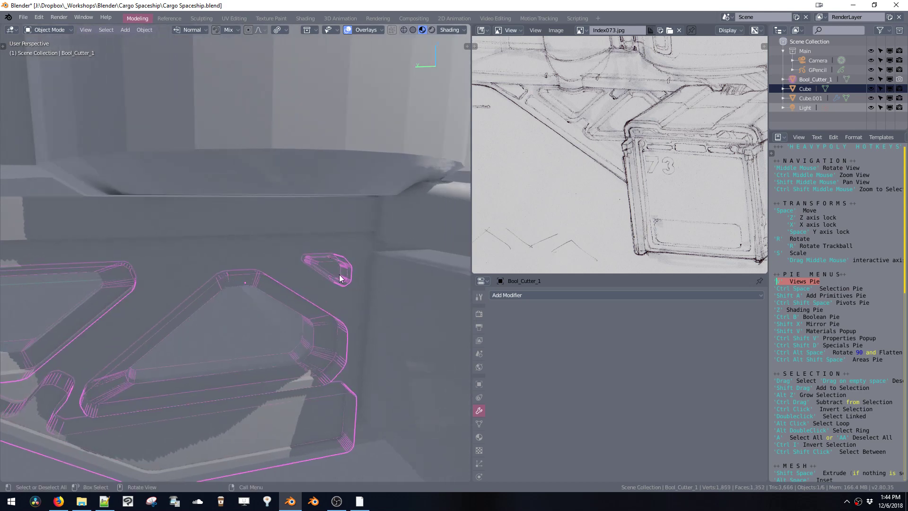
Edit the boolean cutters in face mode and move the small triangular cutter's inner end face along the global X axis.
click(331, 281)
click(329, 274)
key(ctrl+space)
click(360, 248)
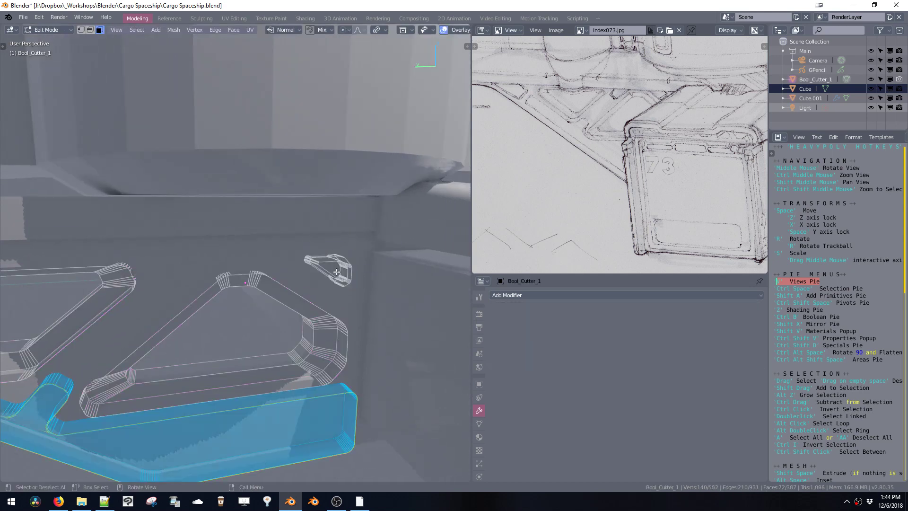
double_click(337, 272)
ctrl+shift+middle_click(335, 272)
middle_drag(329, 270, 361, 280)
click(347, 268)
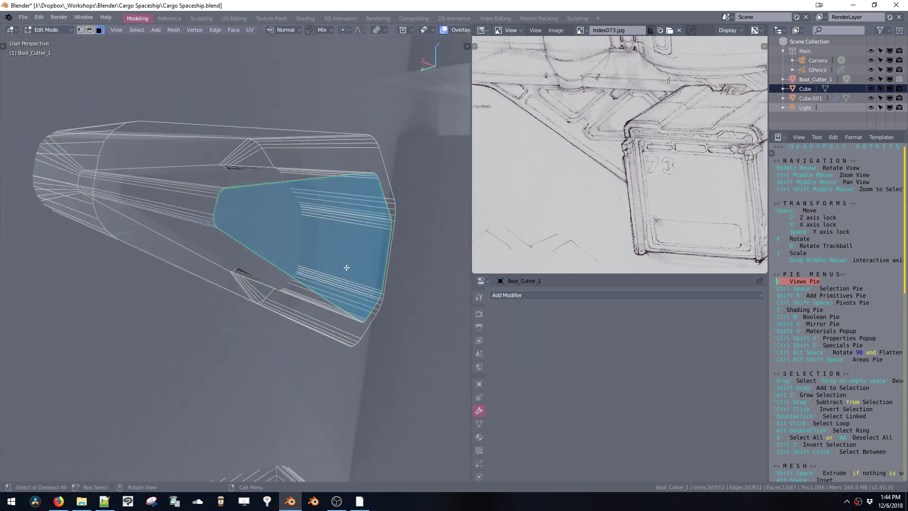
key(space)
key(x)
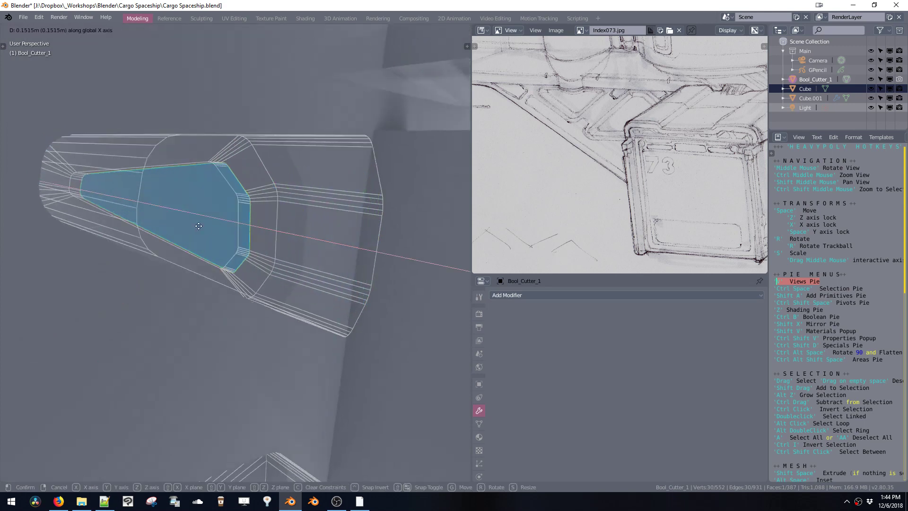
click(150, 209)
Select all linked faces of the small triangular cutter and make its normals consistent.
middle_drag(149, 209, 233, 254)
key(ctrl+l)
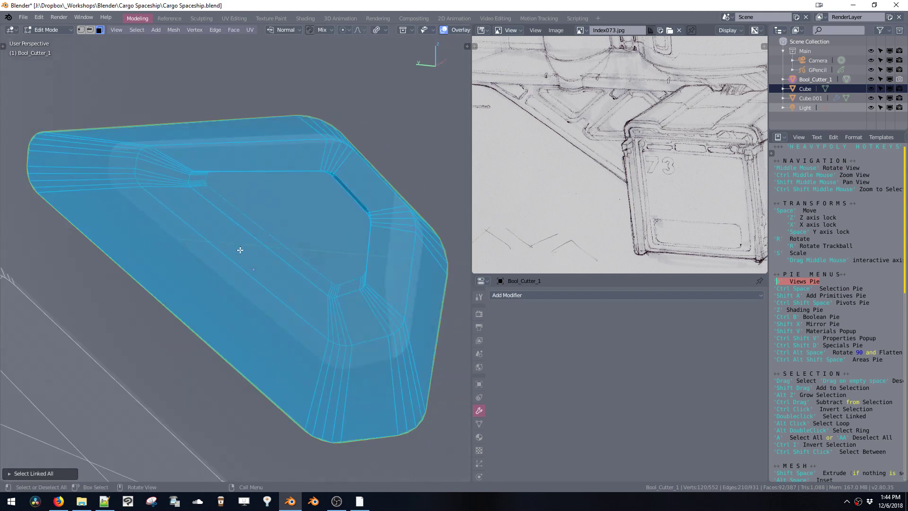
key(shift+n)
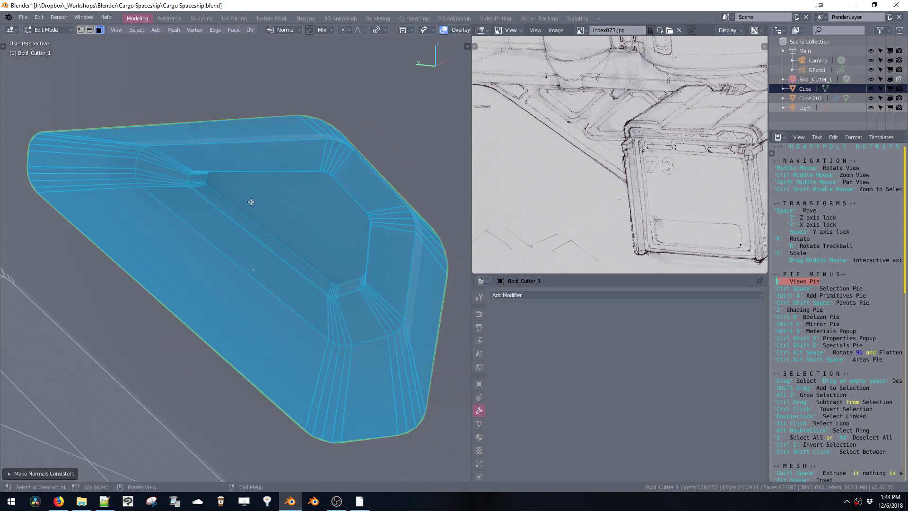
Select only the small triangular cutter's inner end face and move it again along the X axis to adjust the recess depth.
mouse_move(251, 201)
middle_down()
mouse_move(256, 235)
mouse_move(263, 226)
middle_up()
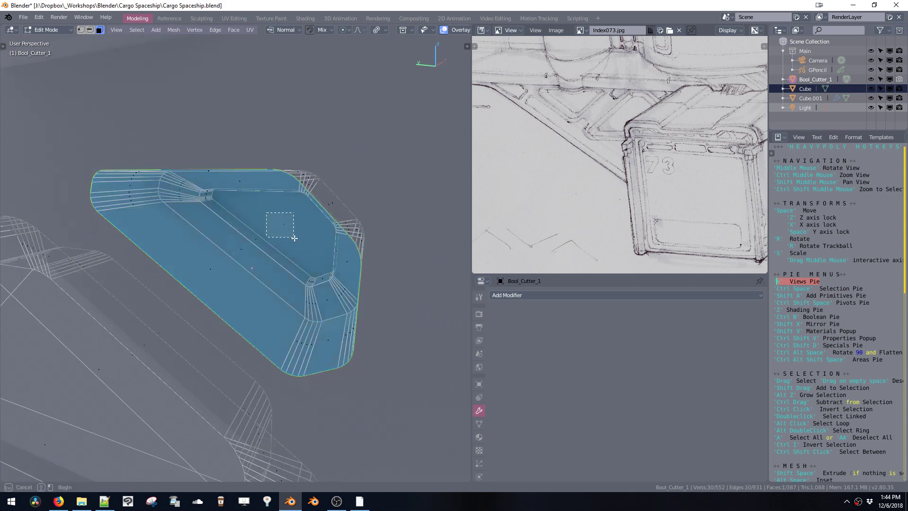
drag(294, 238, 298, 237)
key(g)
key(x)
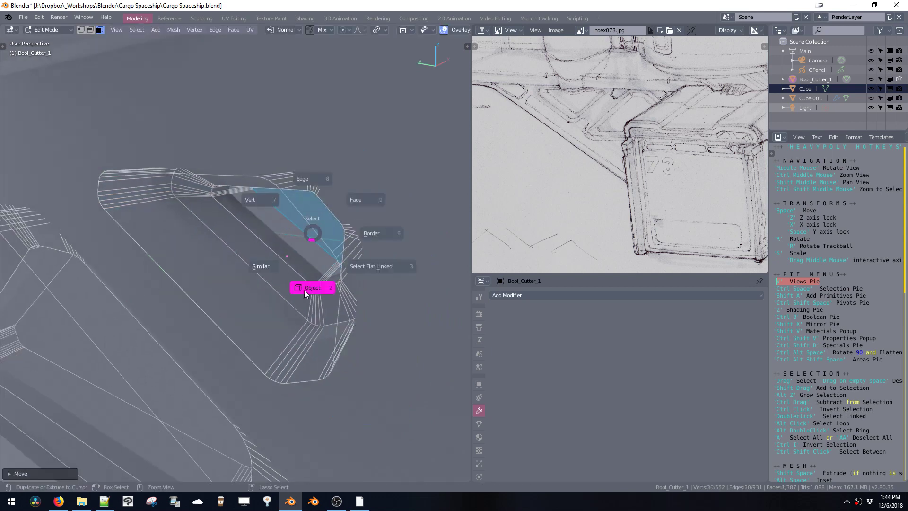
Return to object mode and hide the boolean cutters to examine the small triangular recess in the side panel.
click(304, 291)
mouse_move(307, 286)
ctrl+middle_down()
mouse_move(274, 411)
mouse_move(287, 291)
mouse_move(263, 322)
mouse_move(334, 300)
mouse_move(361, 305)
mouse_move(314, 357)
mouse_move(273, 267)
mouse_move(335, 256)
mouse_move(294, 330)
mouse_move(281, 287)
mouse_move(292, 279)
mouse_move(249, 288)
mouse_move(262, 303)
mouse_move(301, 291)
ctrl+middle_up()
key(ctrl+b)
click(311, 274)
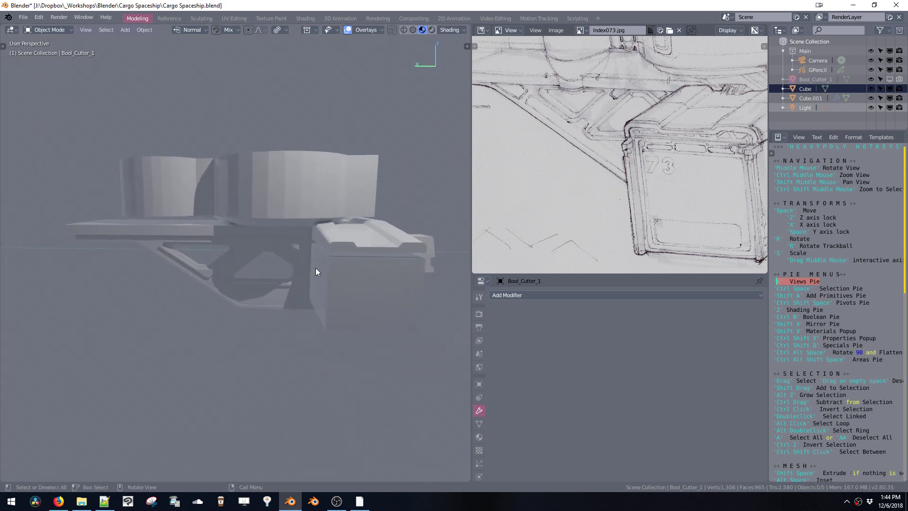